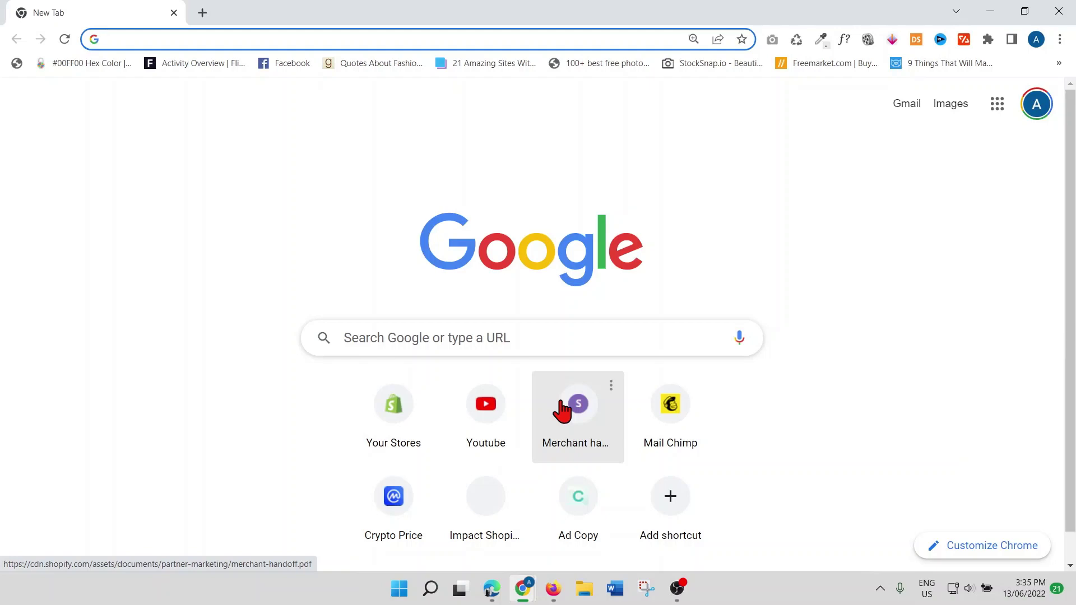
- Search Google for Witeboard from the address bar of a new tab
click(117, 37)
text(wi)
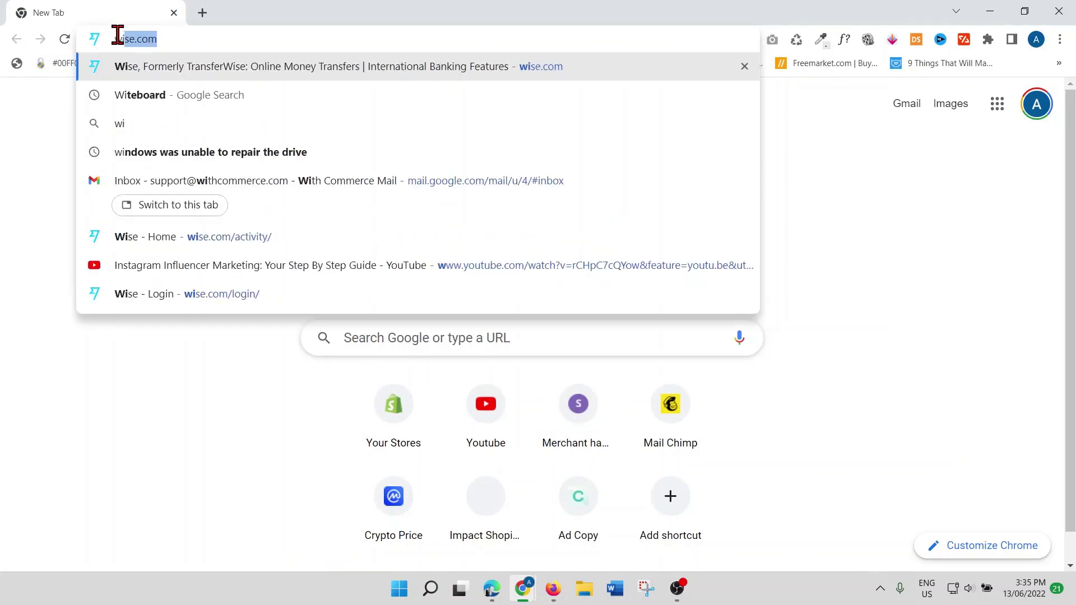
text(te)
key(Return)
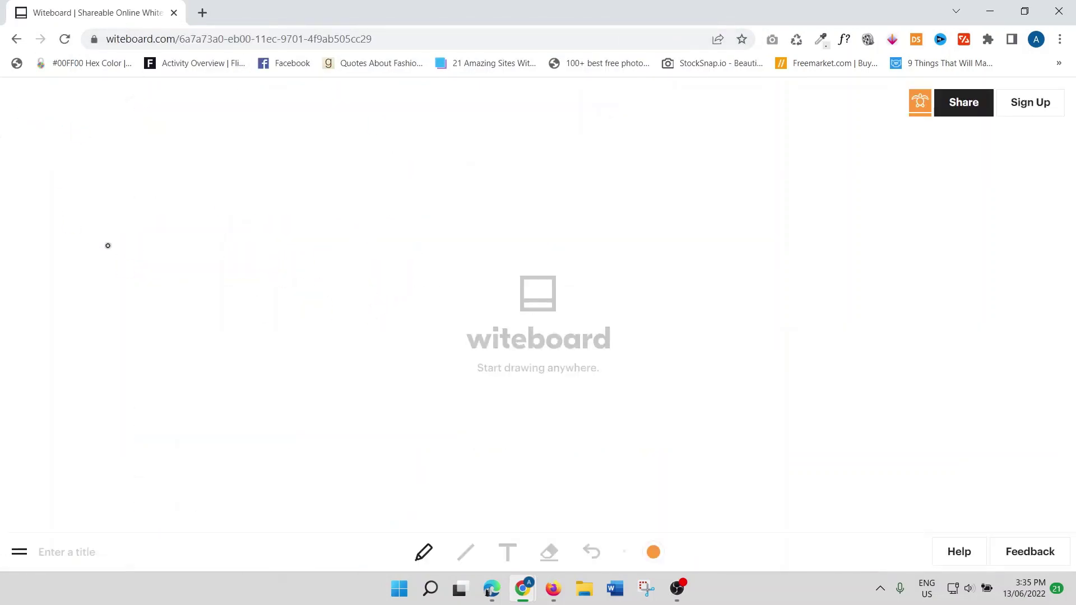
- Sketch overlapping orange boxes, then draw a purple circle to their right
mouse_move(82, 188)
mouse_down()
mouse_move(73, 271)
mouse_move(223, 188)
mouse_move(154, 272)
mouse_move(339, 321)
mouse_move(277, 160)
mouse_move(181, 152)
mouse_up()
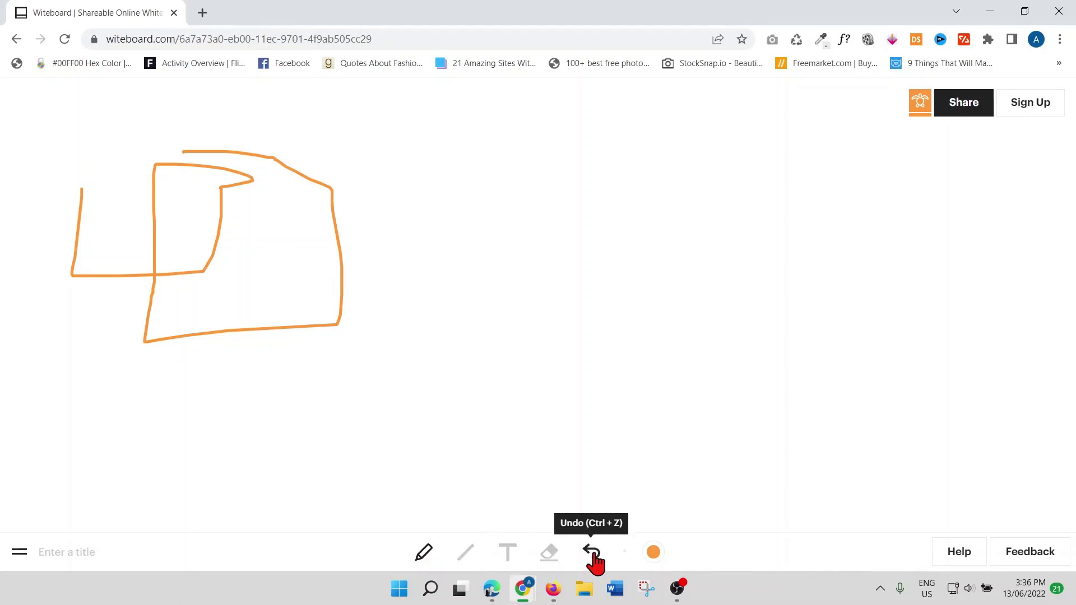
click(653, 555)
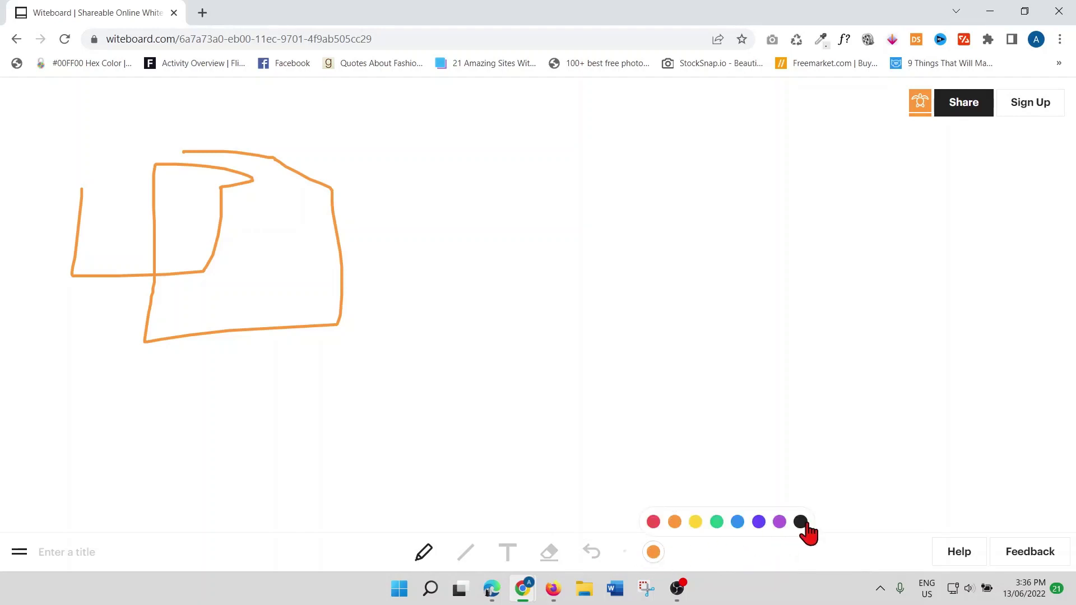
click(779, 522)
mouse_move(648, 233)
mouse_down()
mouse_move(660, 254)
mouse_move(626, 223)
mouse_up()
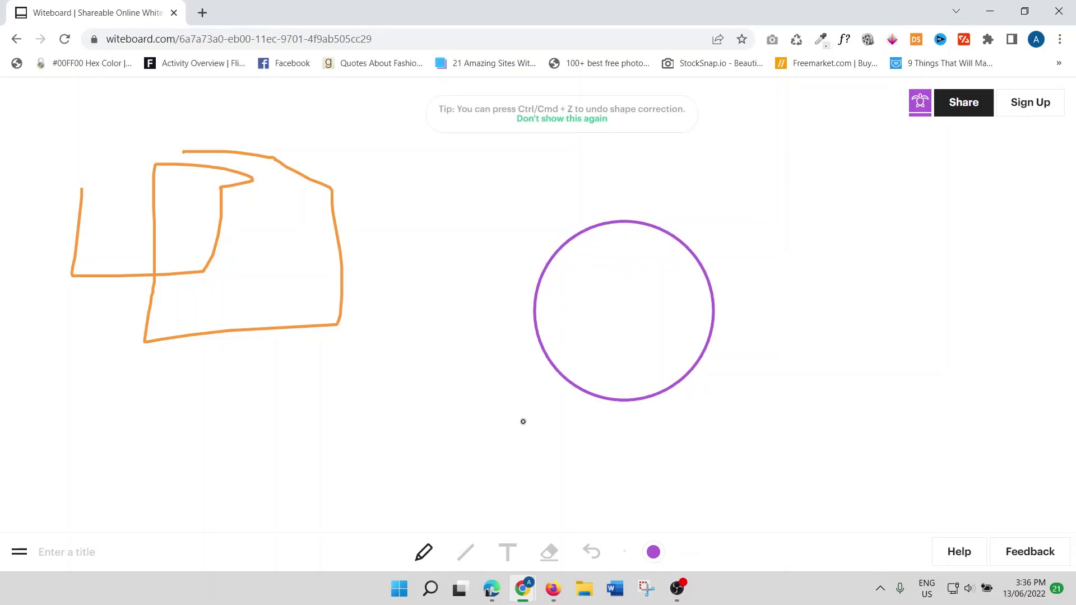
- Add the text label 'The learning class' below-right of the circle
click(508, 551)
click(750, 393)
text(he learning class)
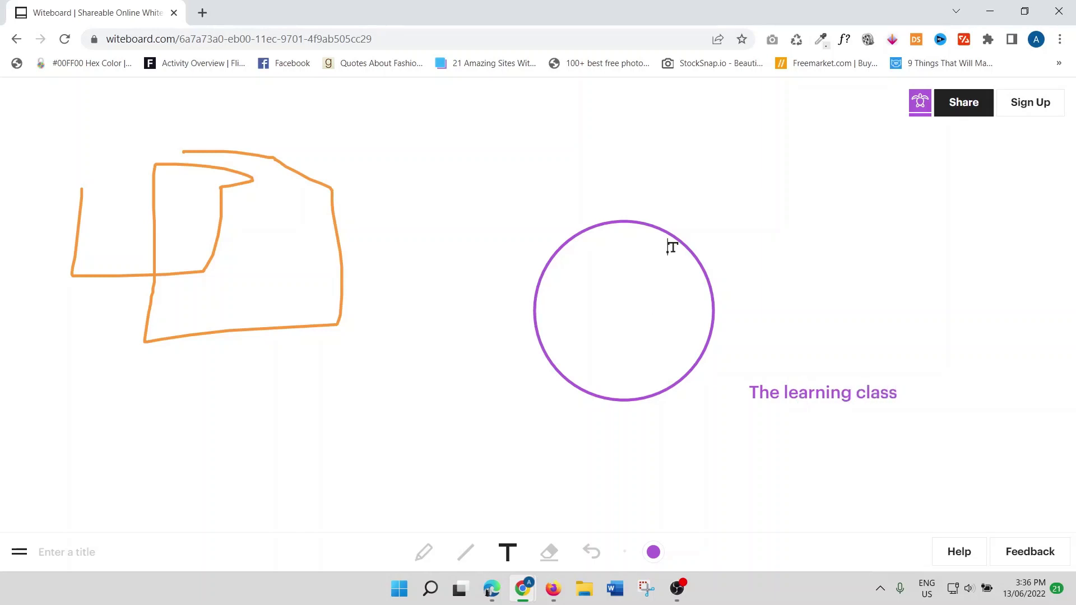
click(728, 230)
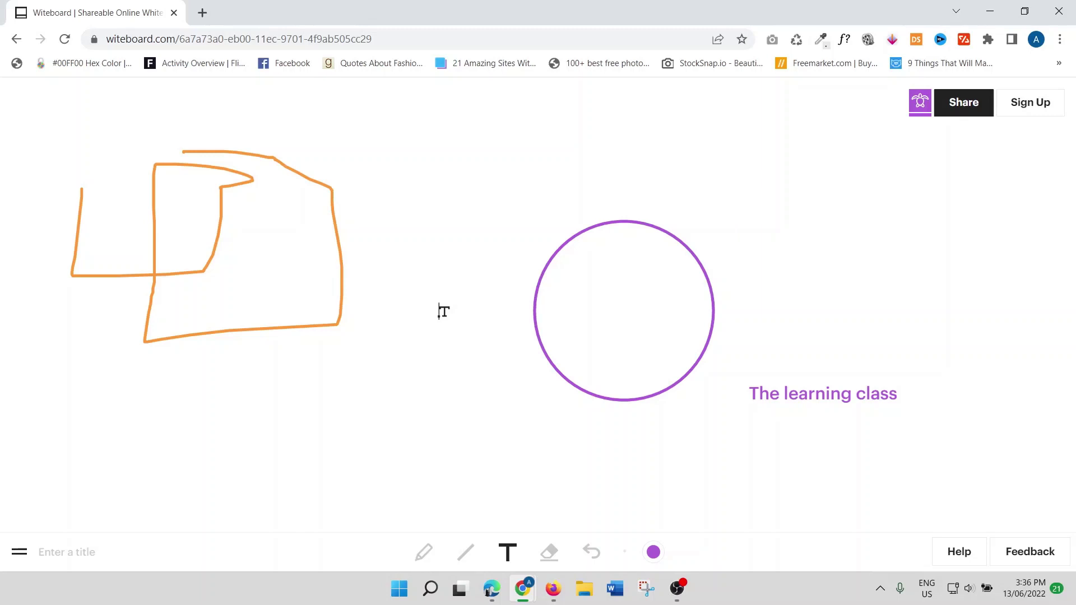
- Go to blush.design in a new tab and show its illustration categories
click(203, 14)
text(bl)
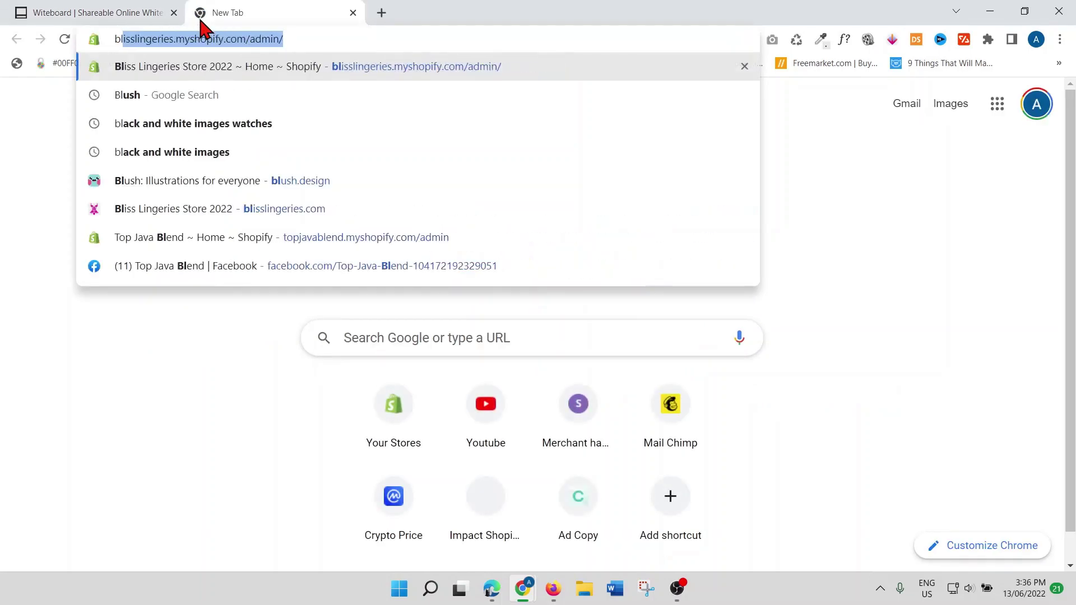
text(ush.design)
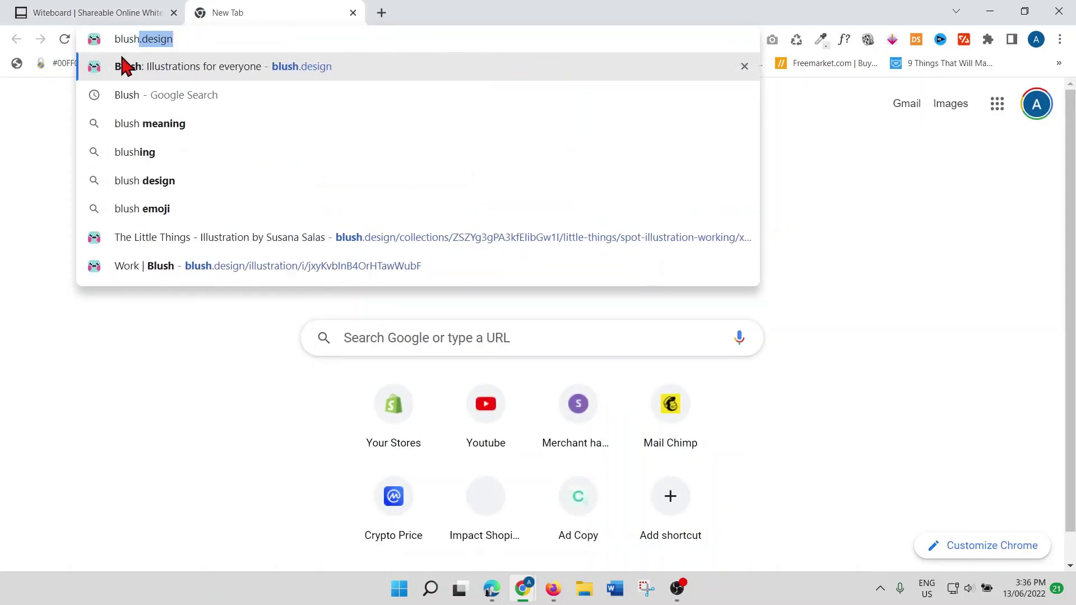
click(132, 67)
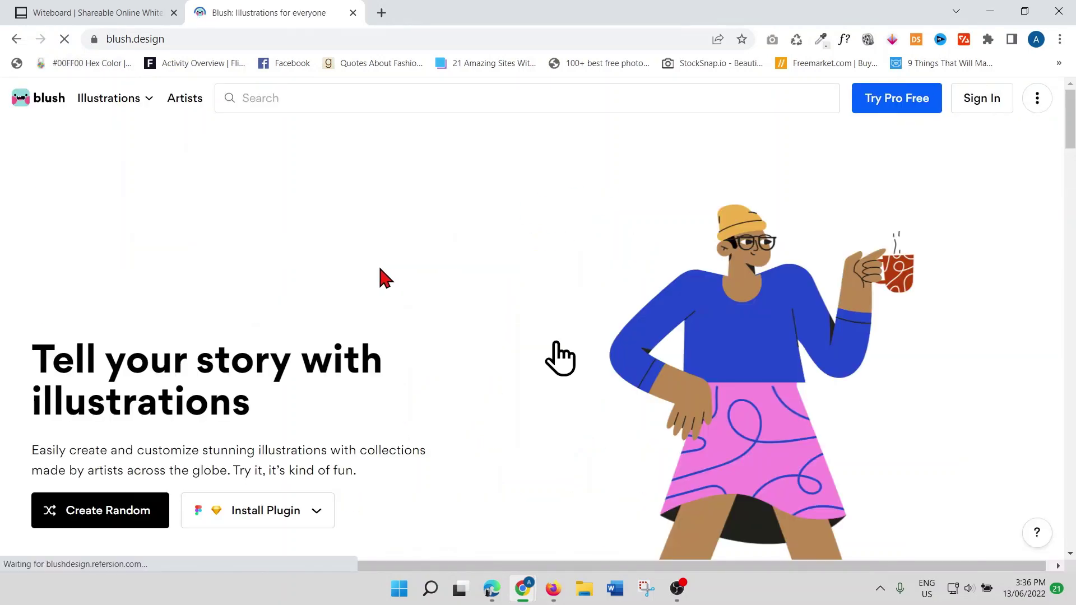
scroll(398, 275, down, 2)
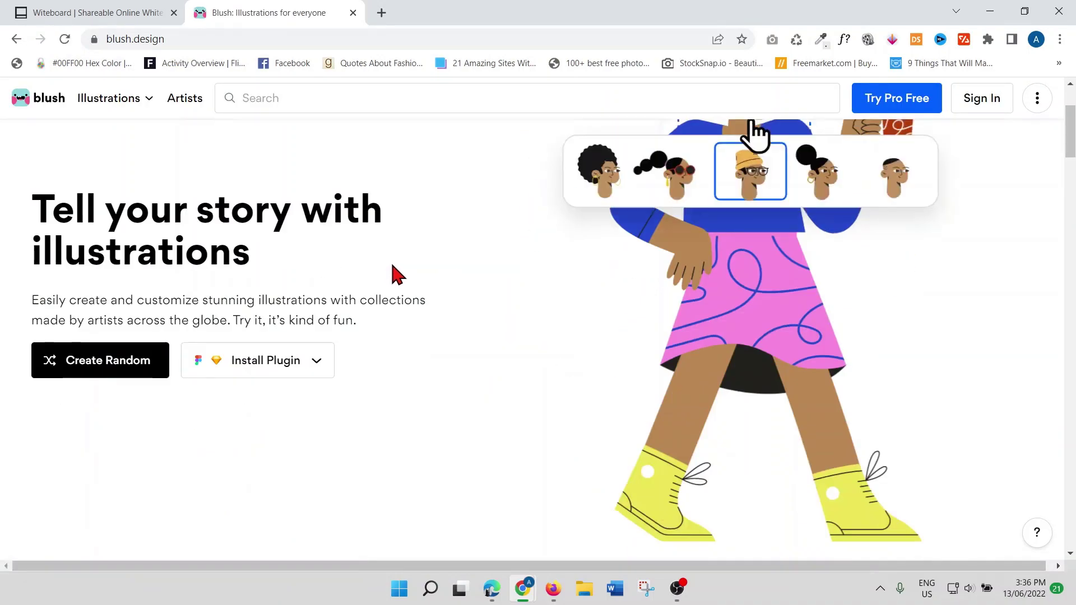
scroll(446, 374, up, 2)
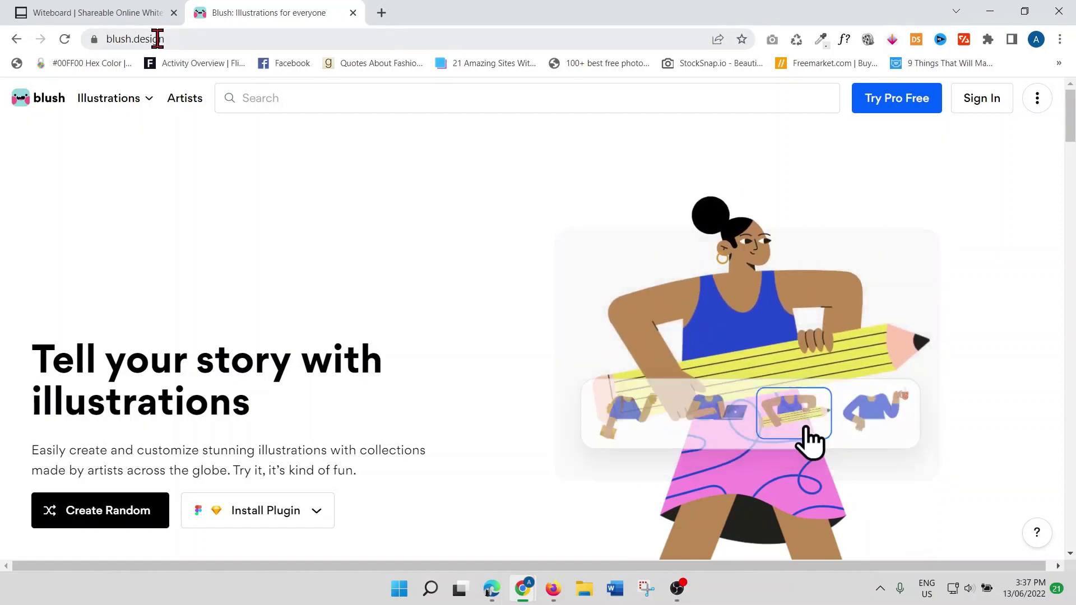
click(146, 103)
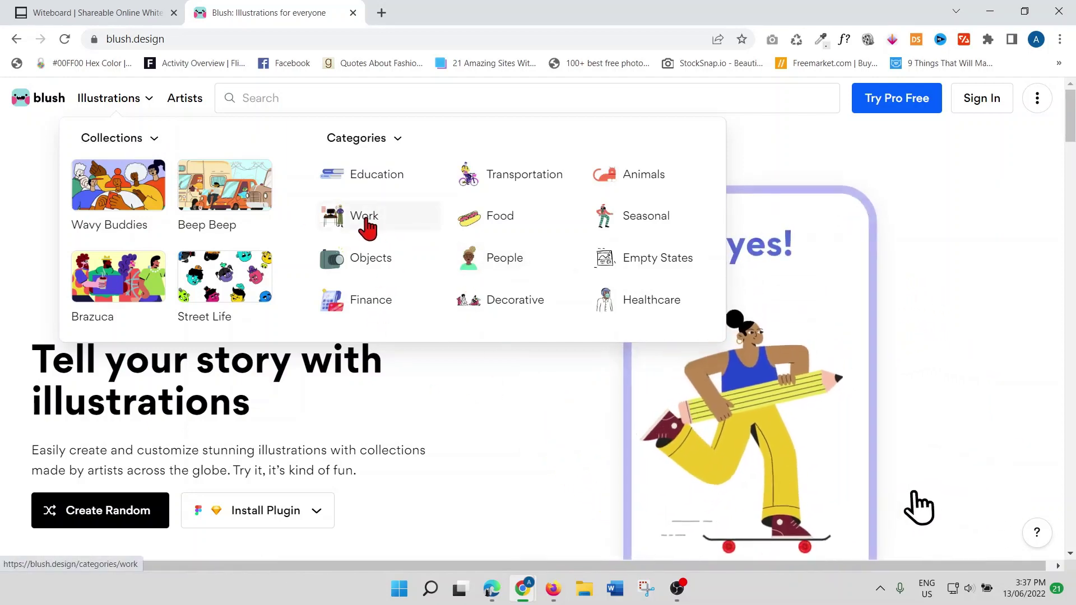
- Browse the Work category and choose the Working illustration
click(366, 220)
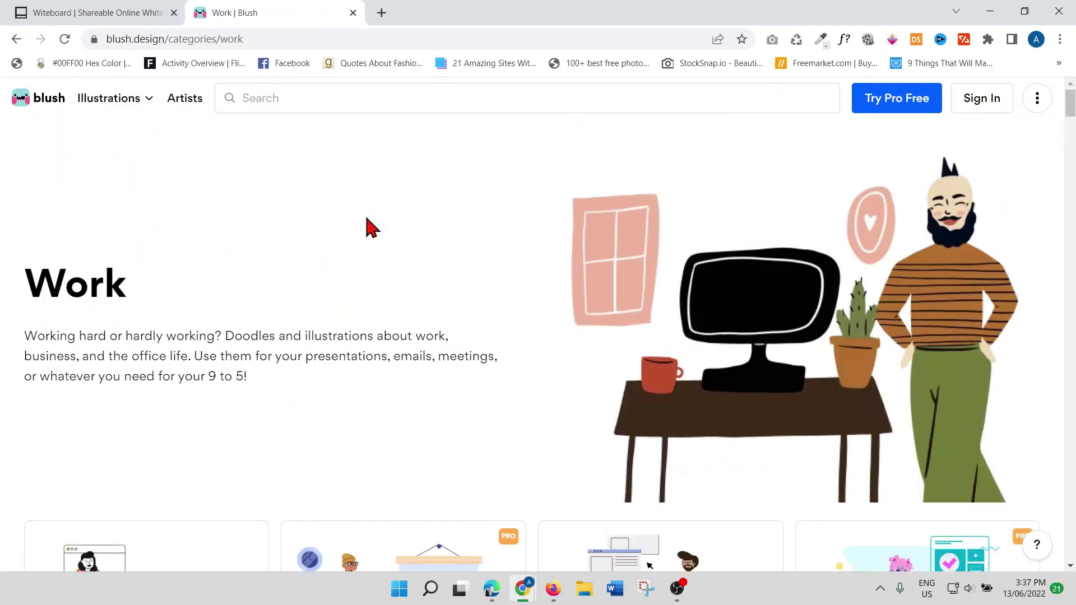
scroll(369, 228, down, 3)
scroll(364, 228, down, 1)
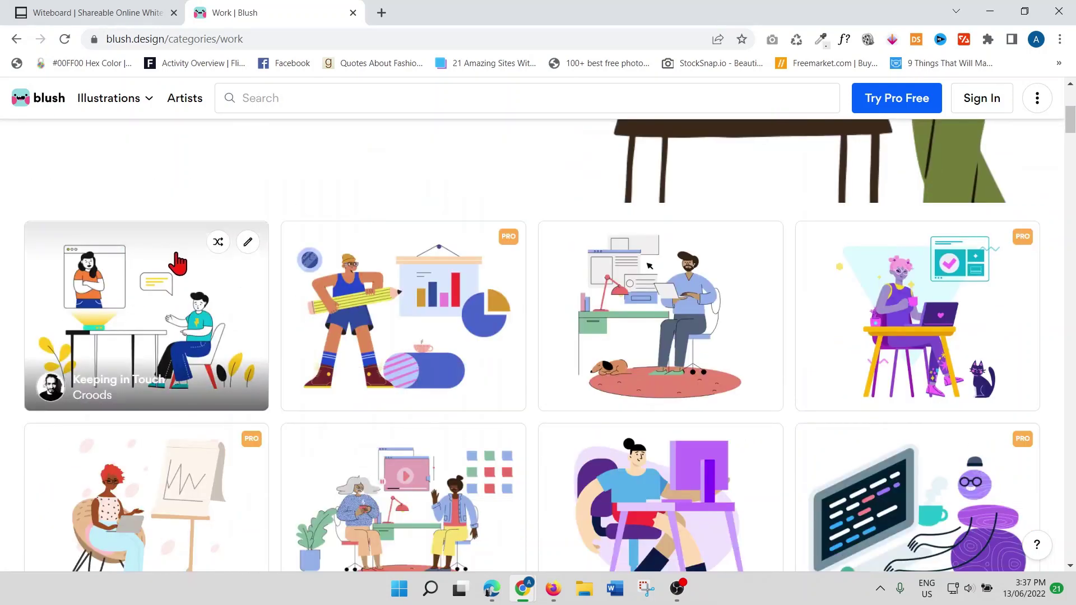
scroll(888, 337, down, 3)
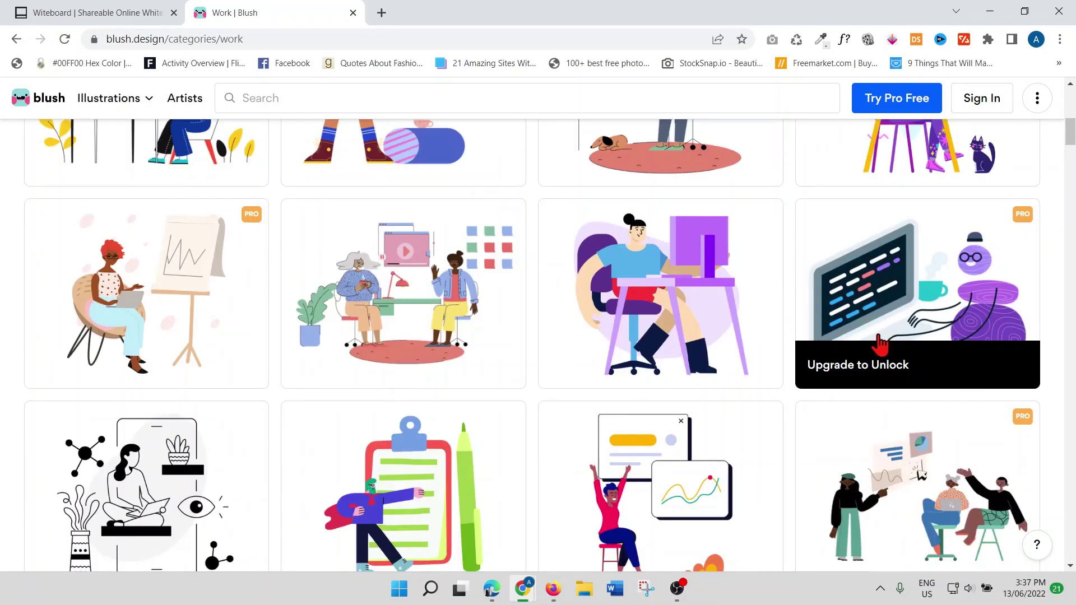
scroll(605, 391, up, 3)
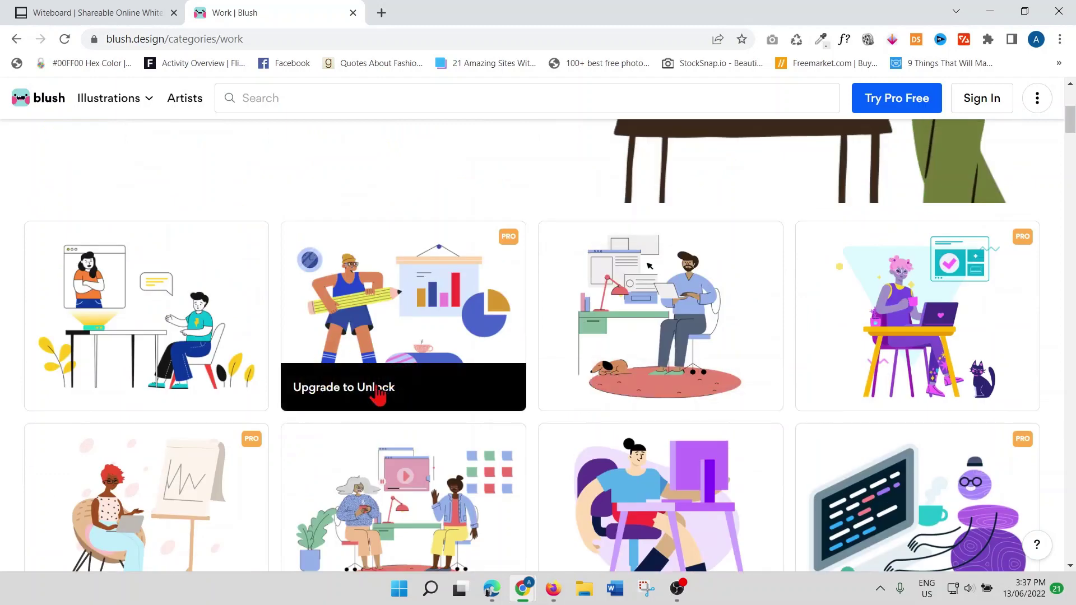
click(664, 311)
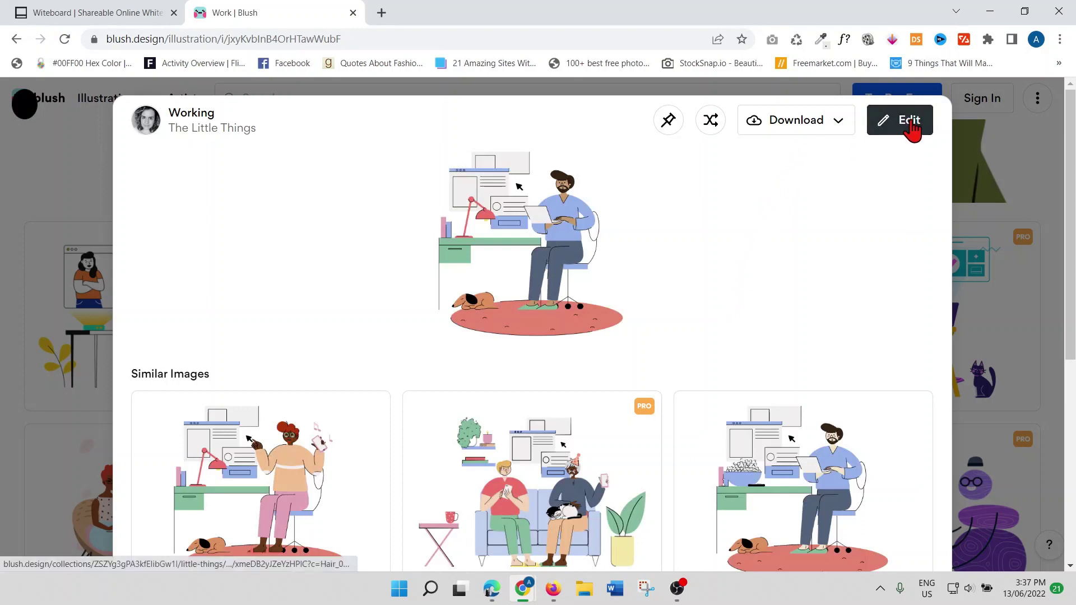
- Start customising Working: pink carpet and a lamp as the table-top item
click(910, 128)
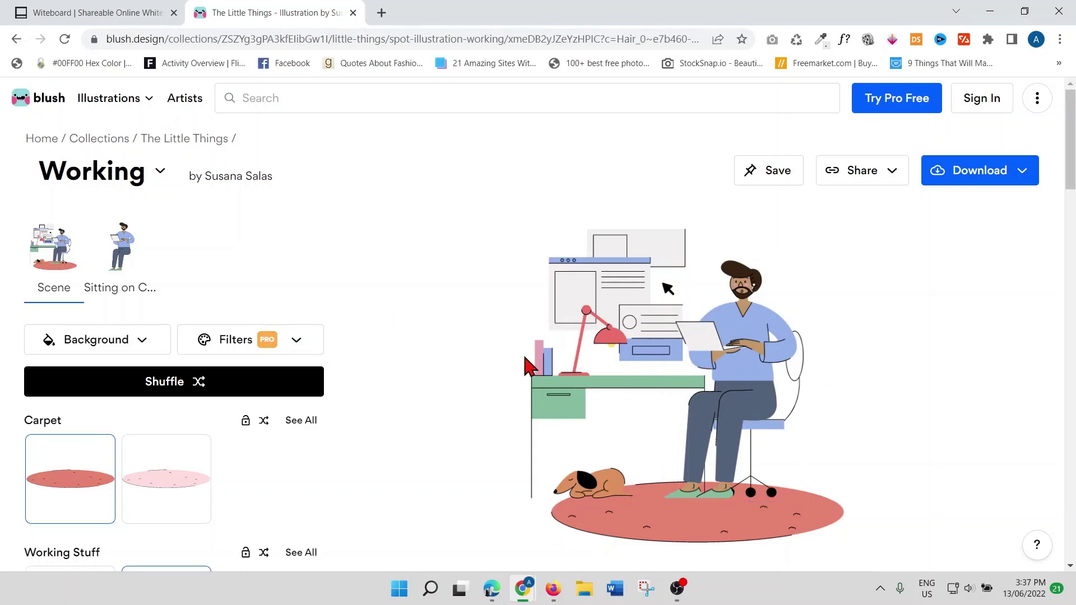
scroll(174, 396, down, 2)
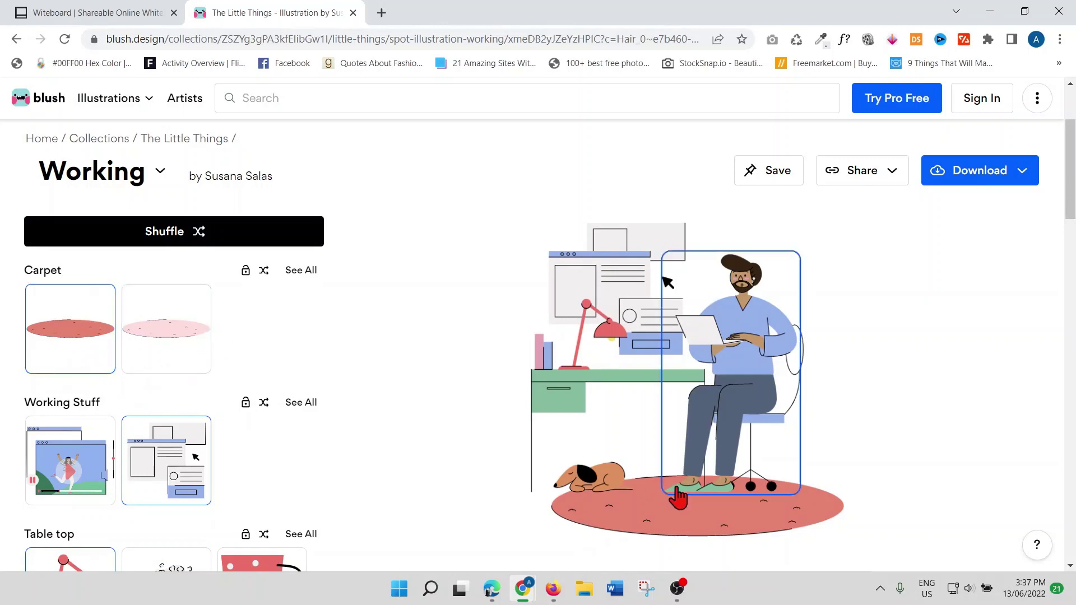
click(168, 366)
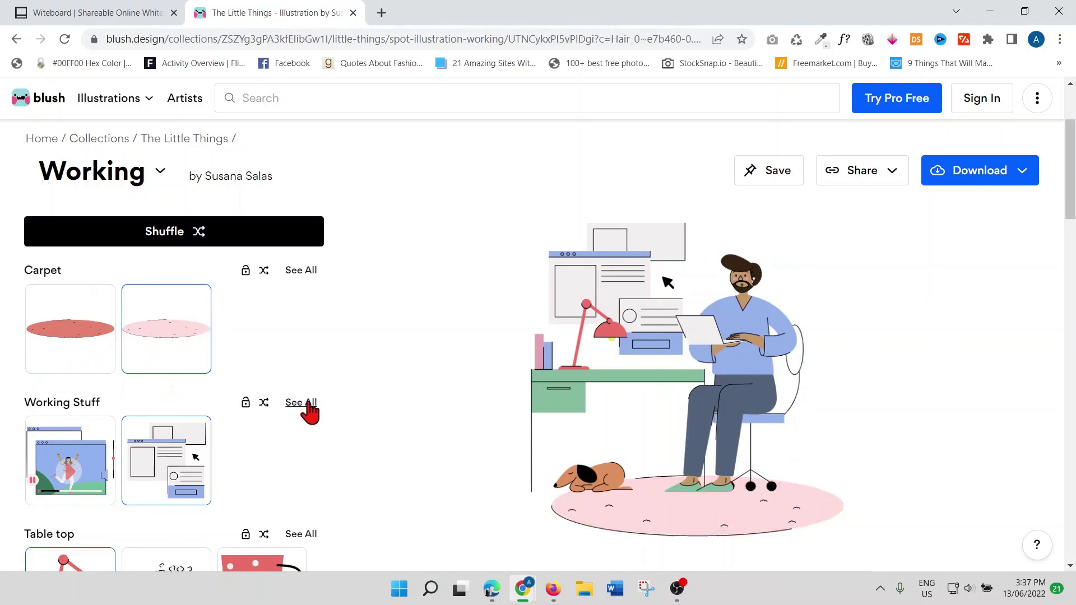
scroll(307, 410, down, 3)
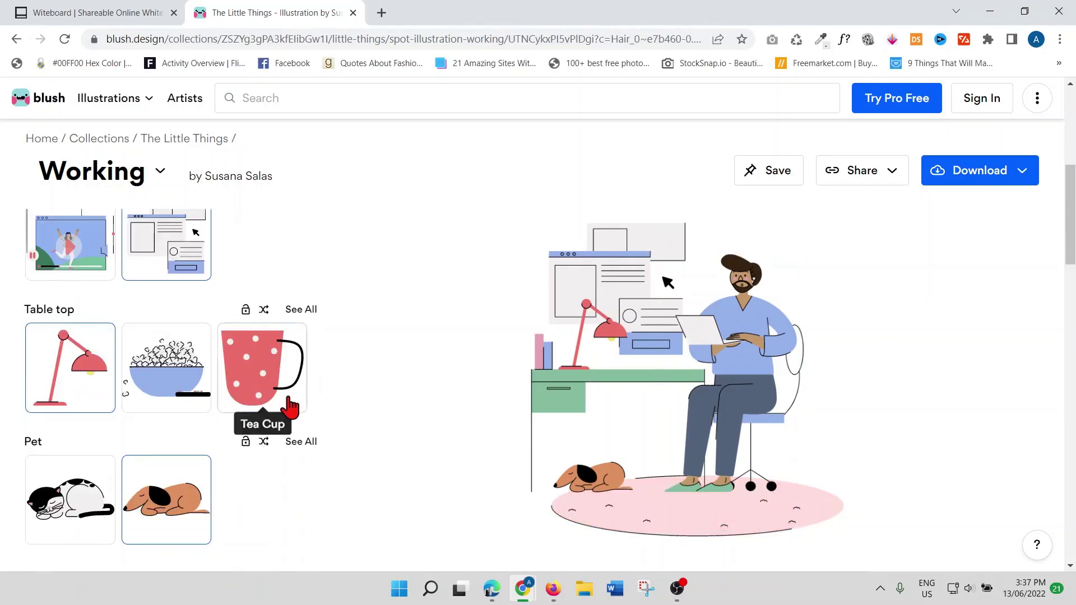
click(74, 370)
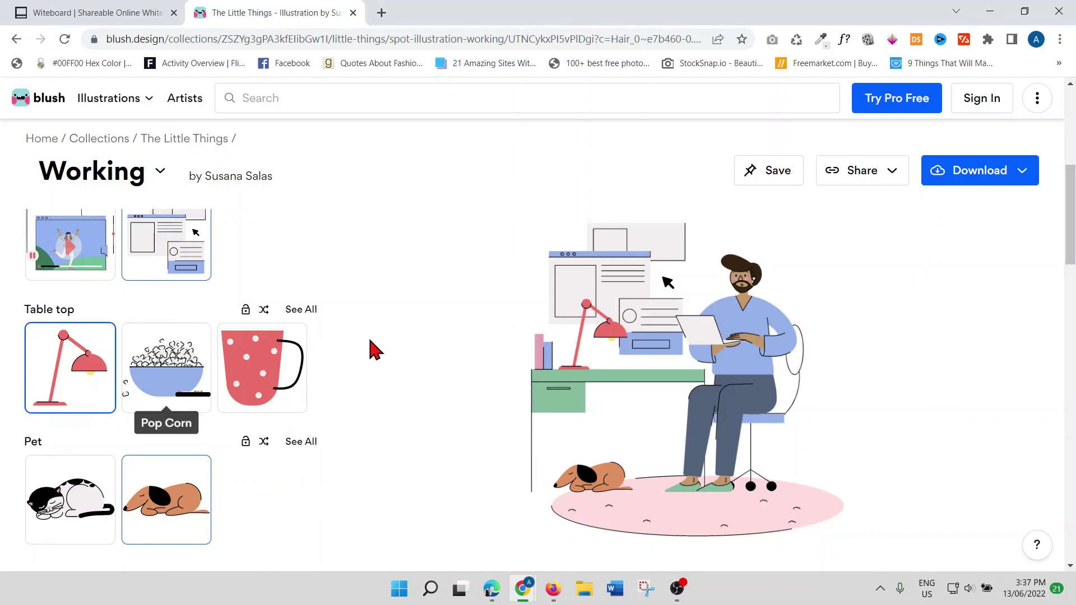
key(Tab)
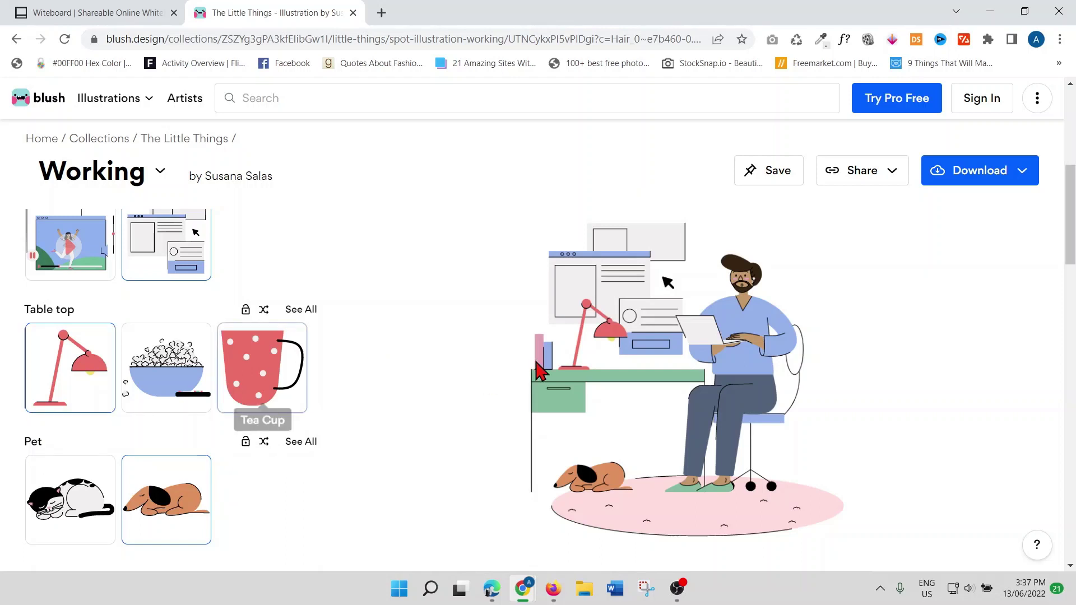
- Swap the lamp for a popcorn bowl and the dog for the sleeping cat
click(194, 309)
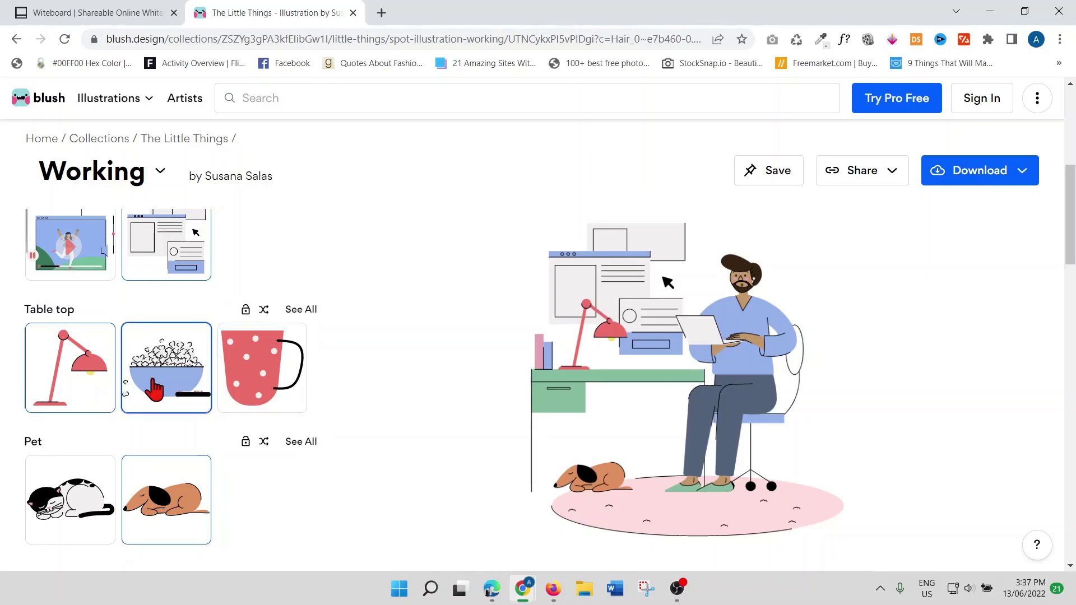
click(155, 389)
scroll(174, 437, down, 1)
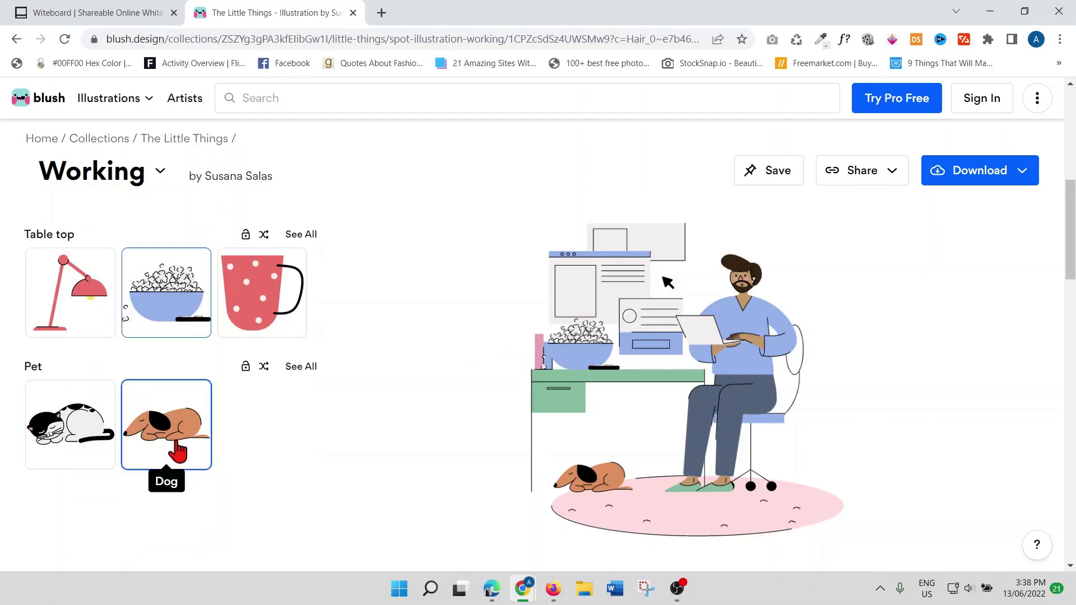
click(112, 443)
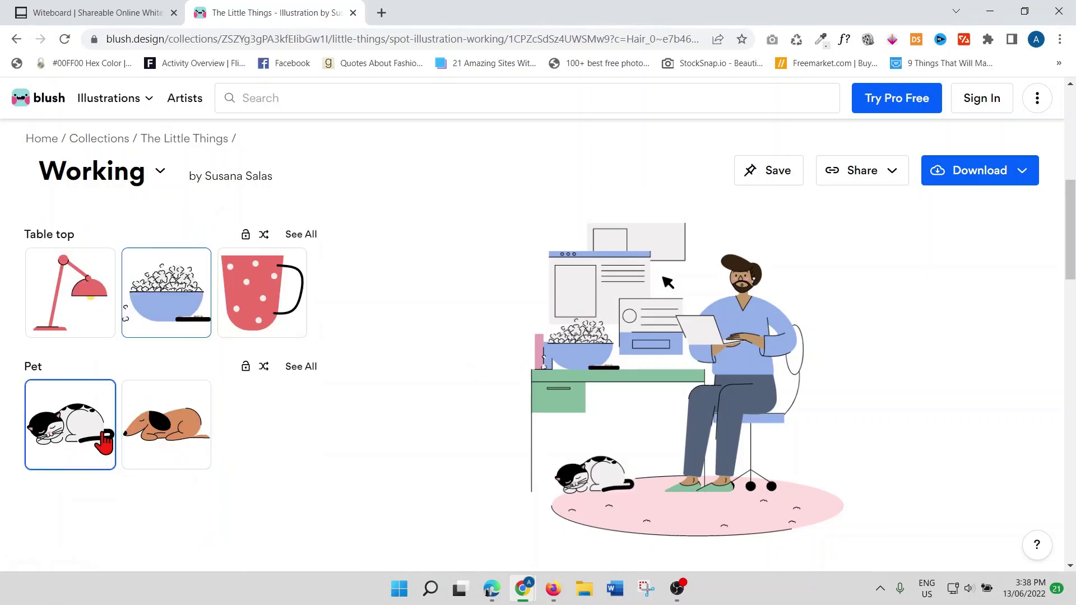
scroll(349, 341, up, 4)
scroll(349, 341, up, 1)
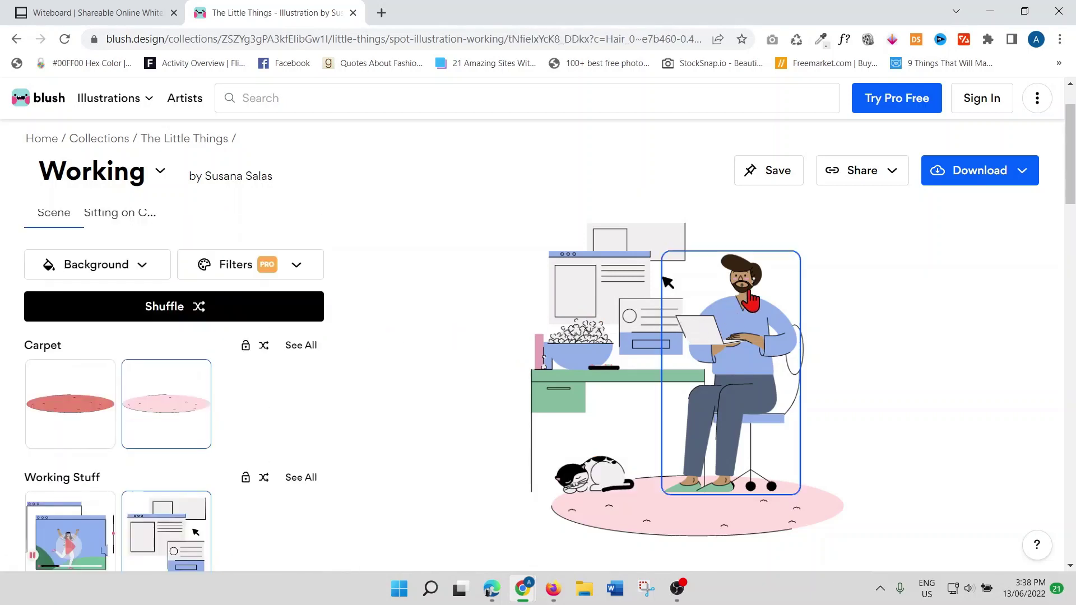
- Give the seated man green trousers and the Yoga Hands upper-body pose
click(742, 280)
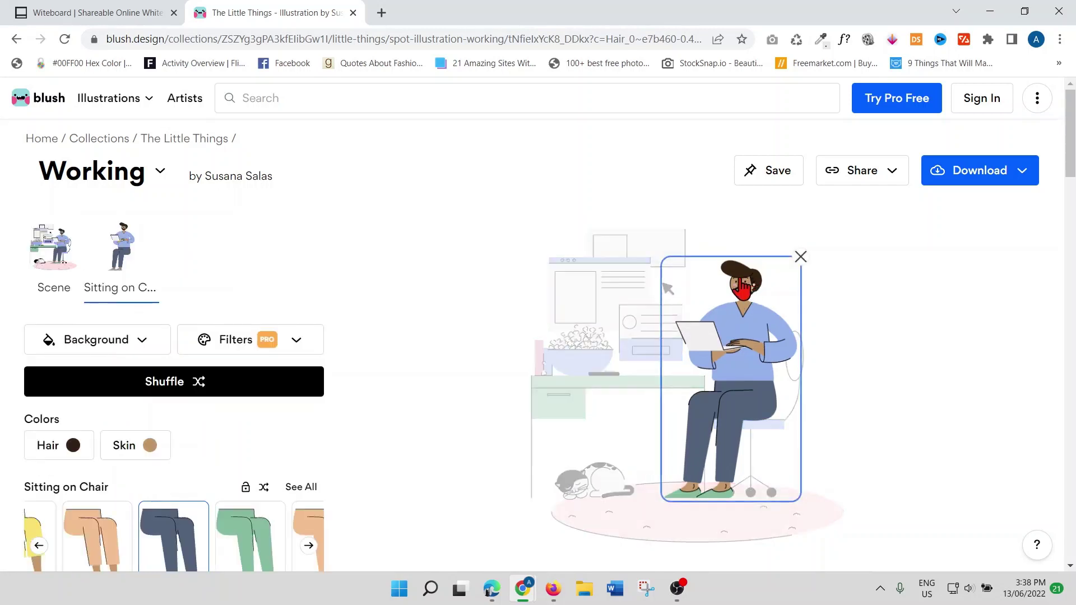
scroll(176, 461, down, 1)
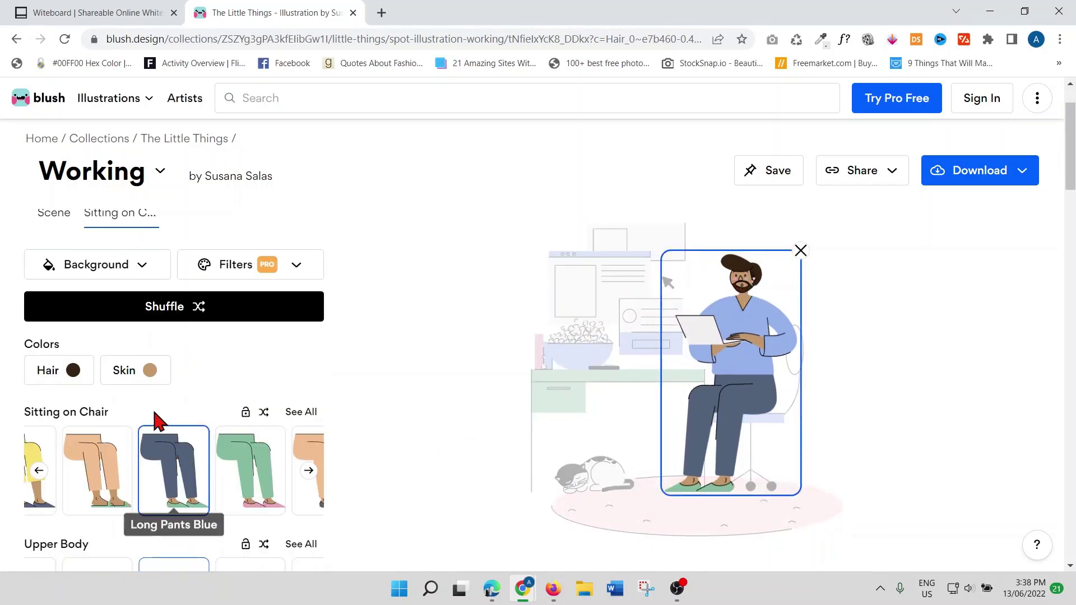
scroll(181, 471, down, 1)
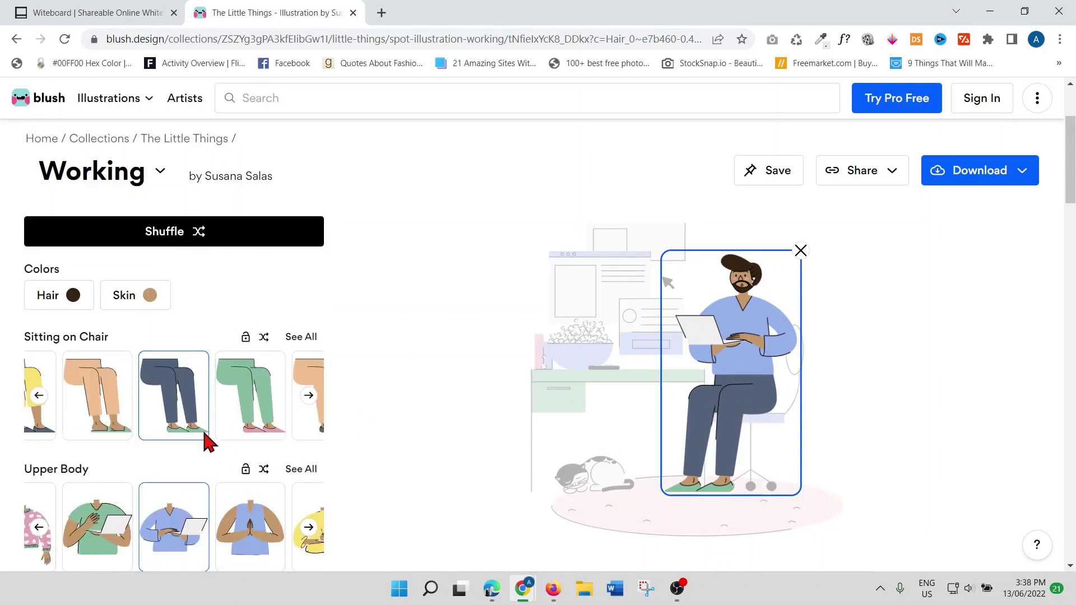
click(263, 410)
scroll(258, 411, down, 1)
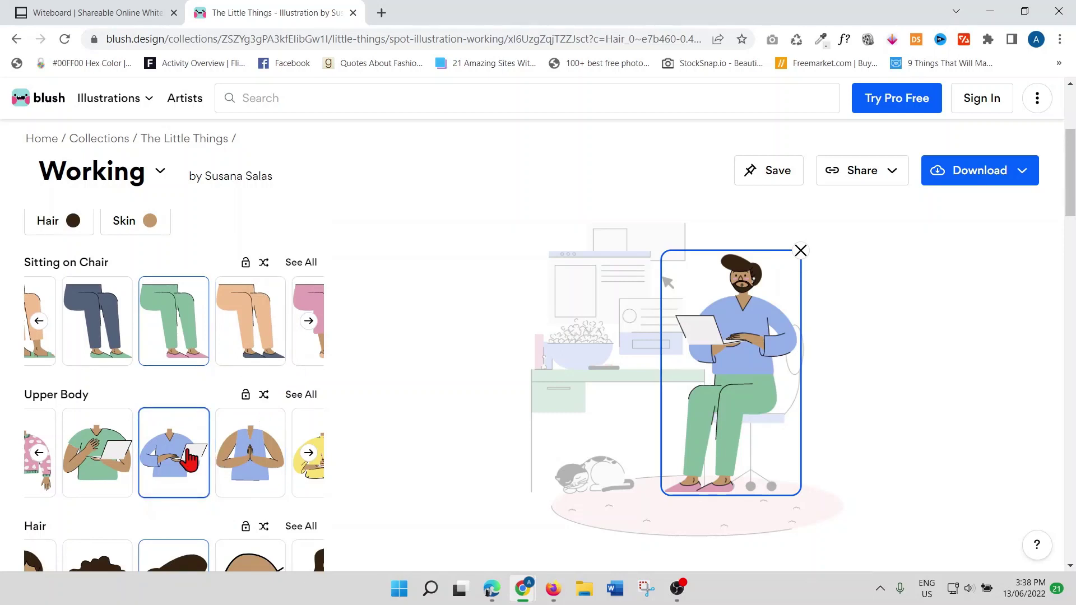
click(268, 469)
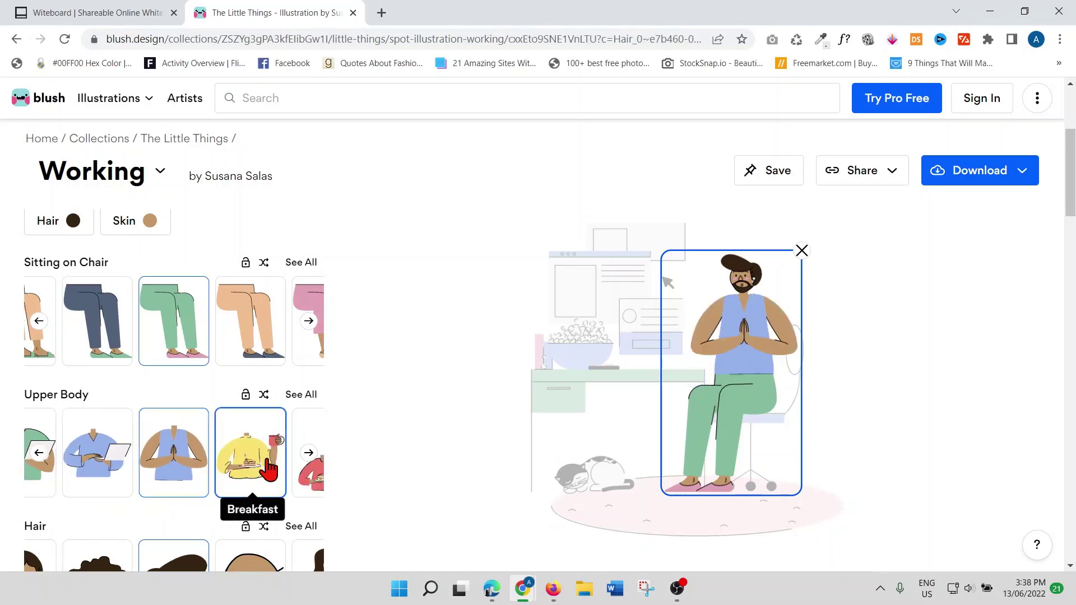
scroll(257, 433, down, 2)
scroll(261, 437, down, 2)
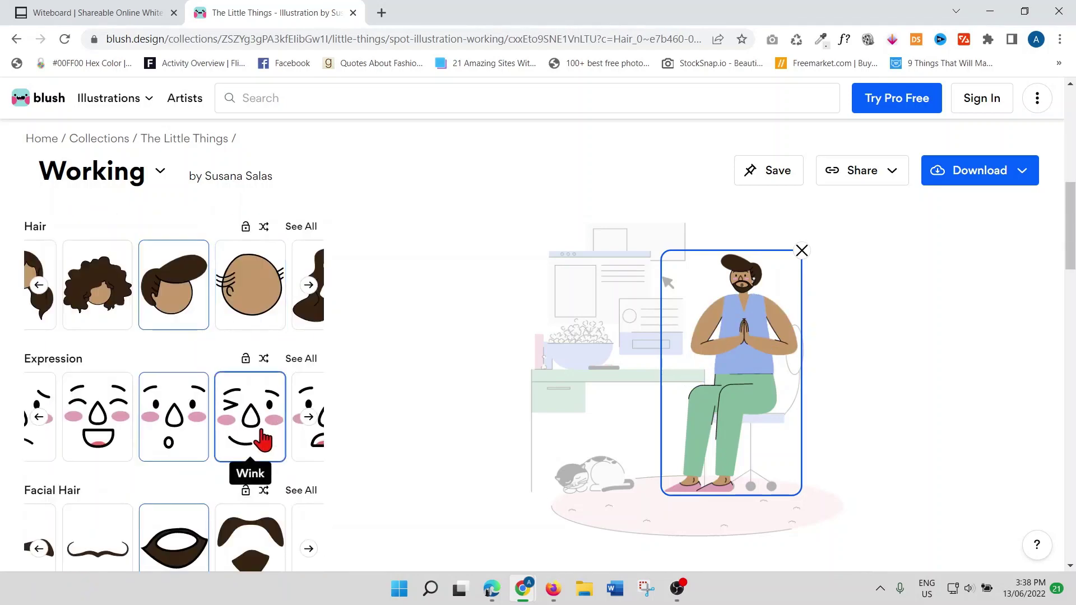
scroll(264, 439, down, 2)
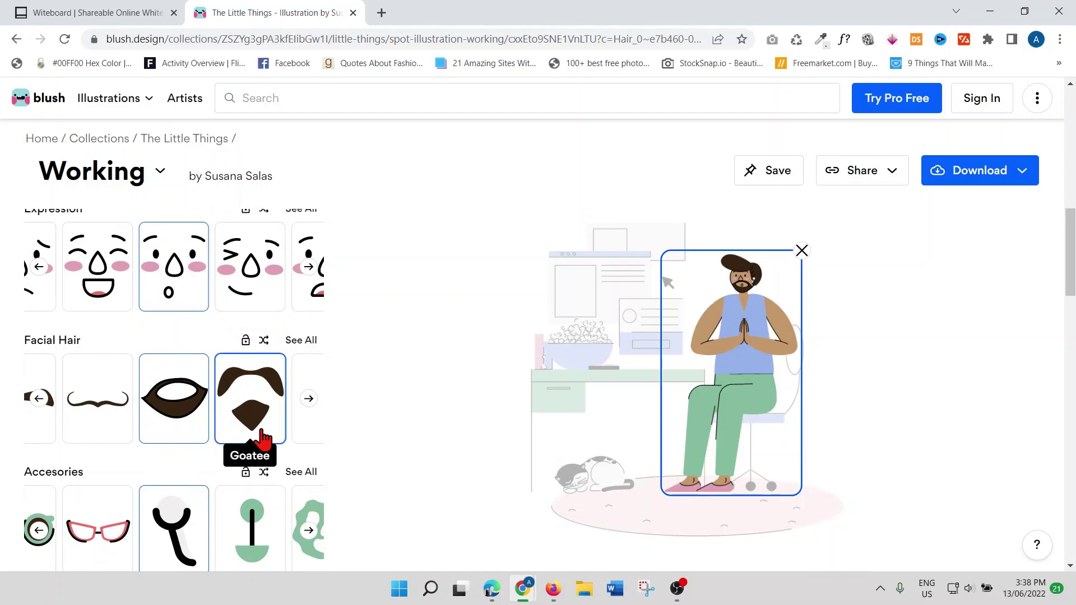
click(904, 258)
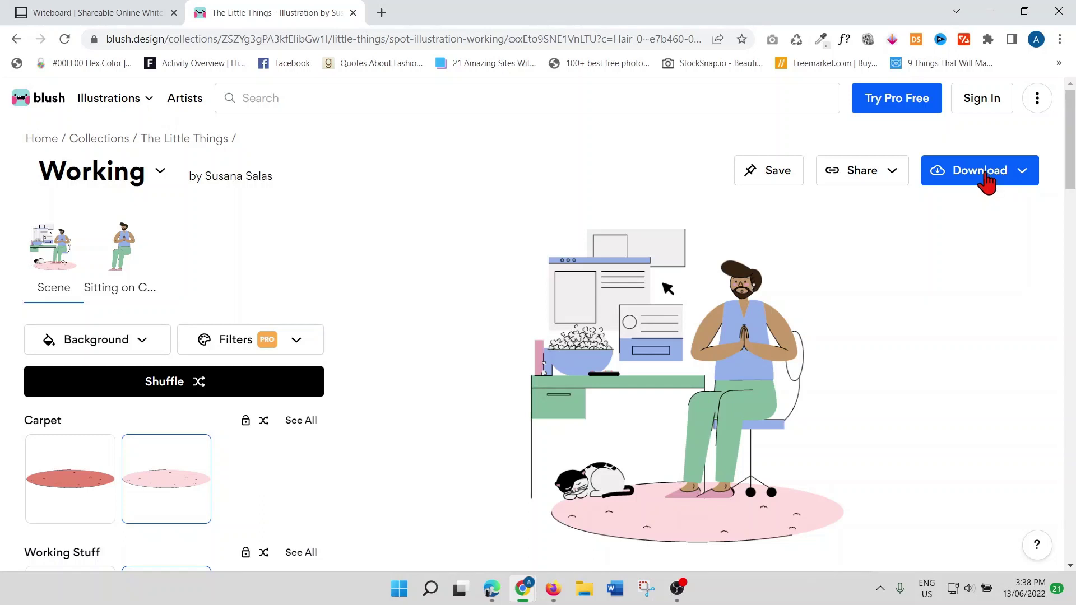
- Search carrd.co in a new tab and go to the Carrd homepage
click(382, 13)
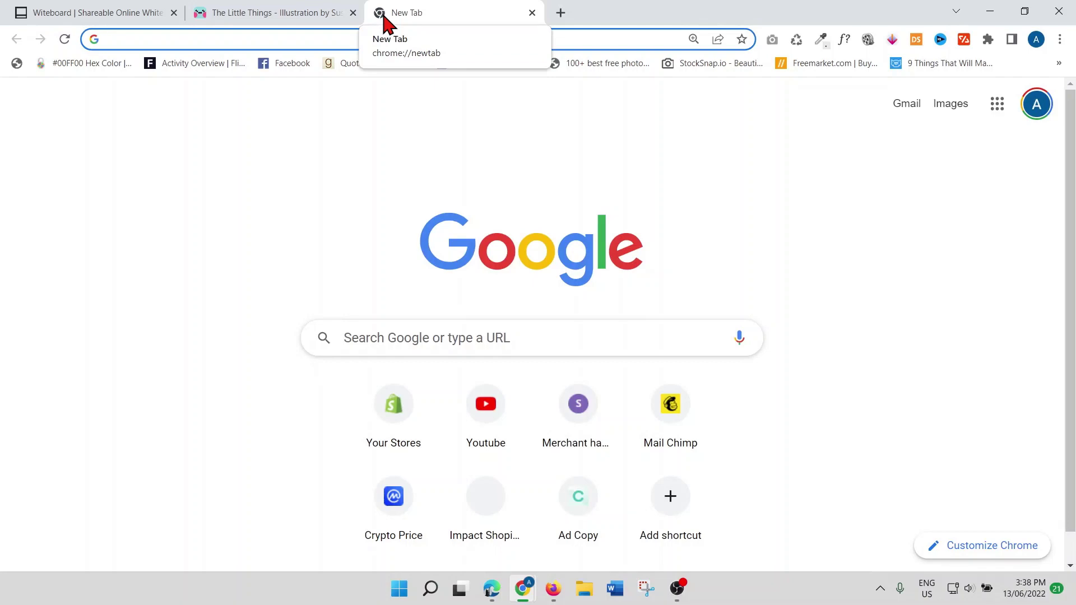
text(carrd.co)
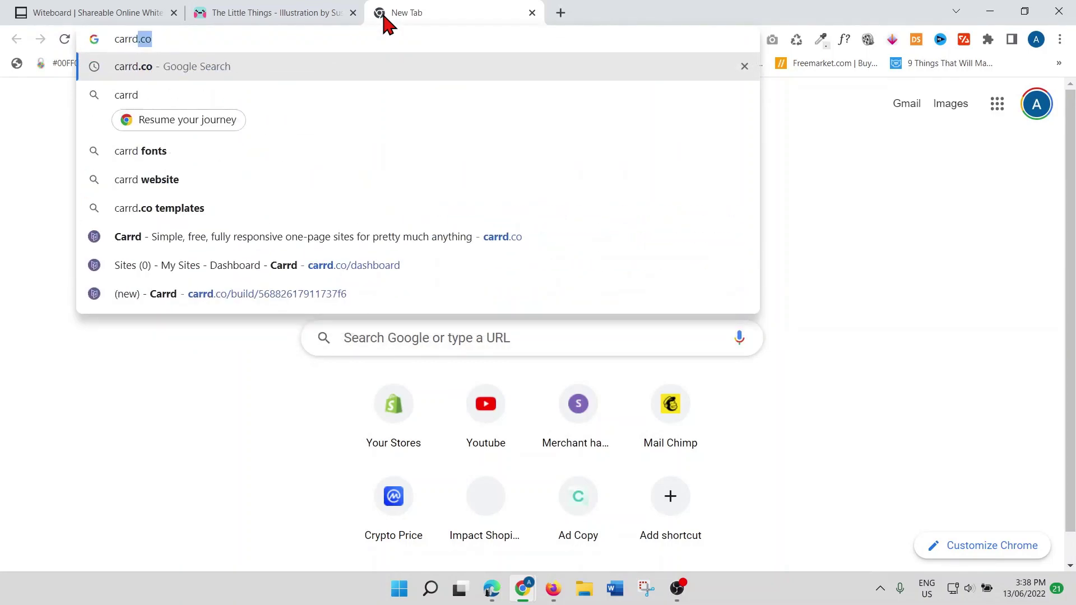
key(Return)
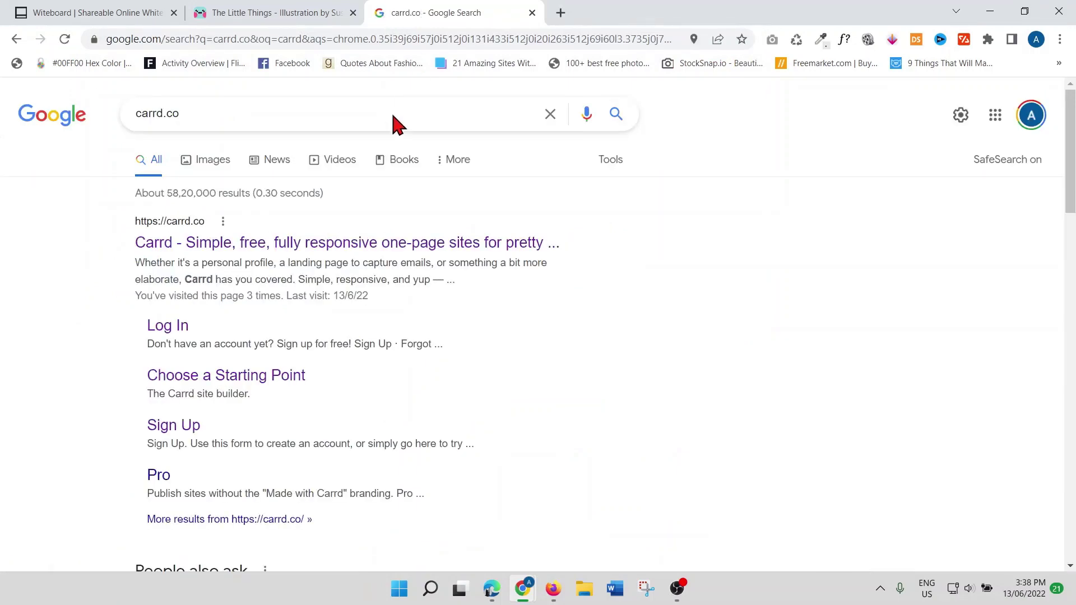
click(355, 244)
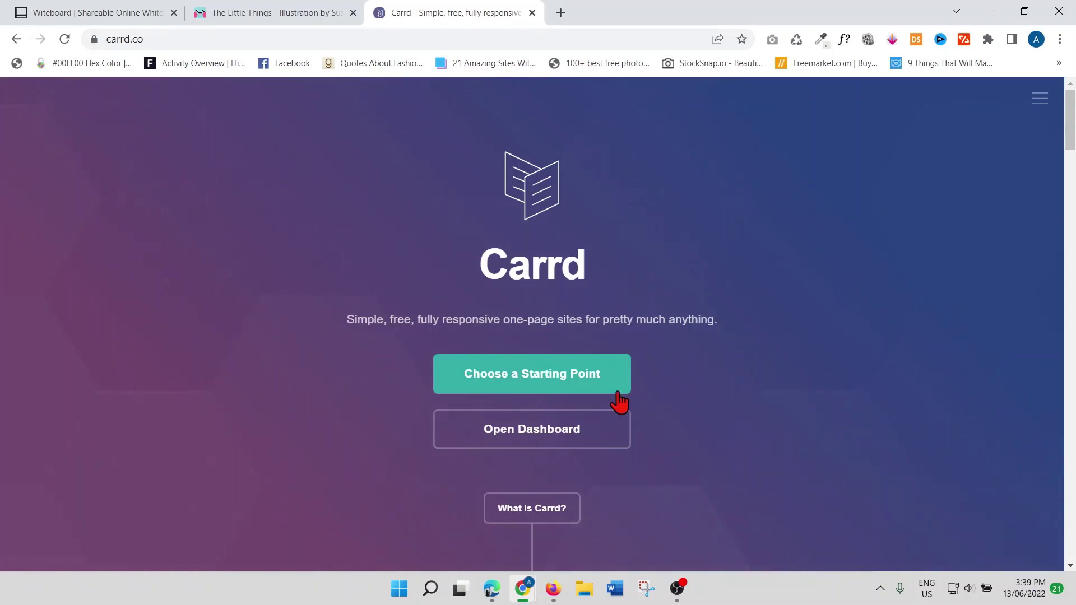
- Choose a Starting Point to bring up Carrd's template gallery
click(560, 394)
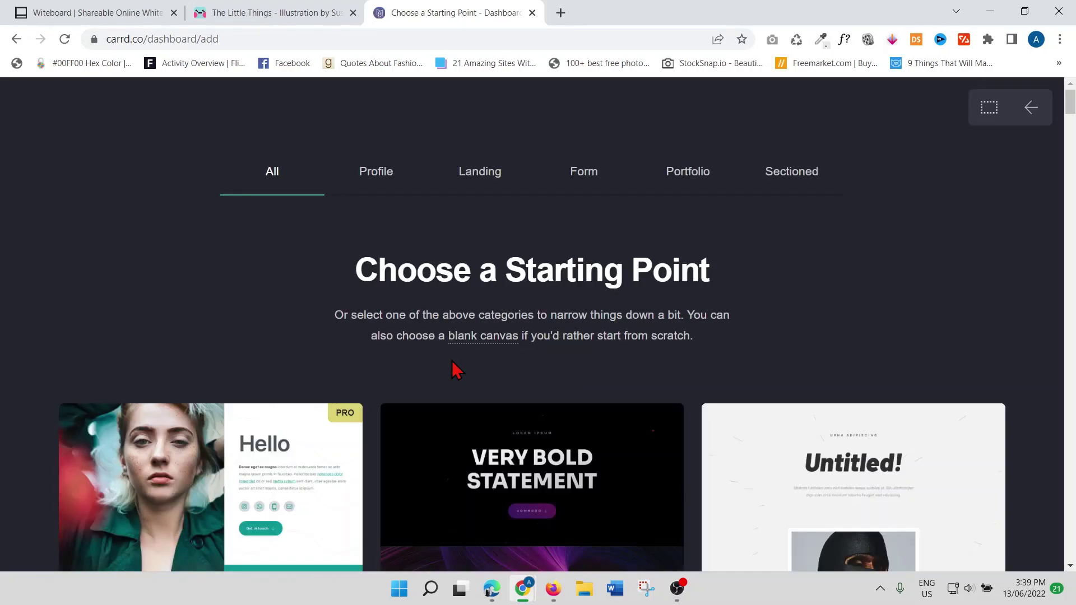
scroll(452, 370, down, 2)
scroll(453, 370, down, 2)
scroll(452, 369, down, 2)
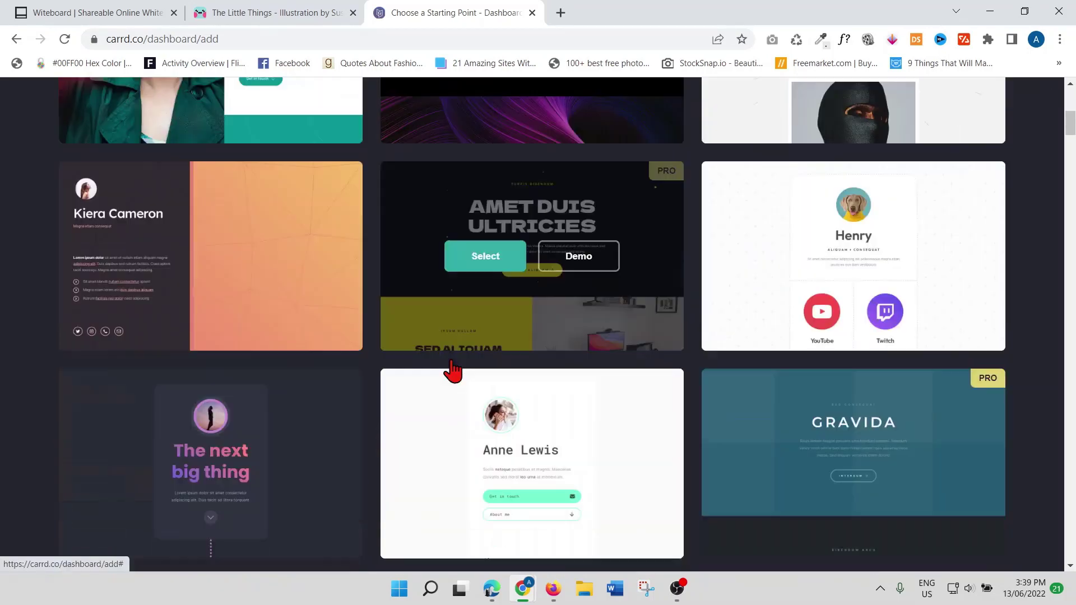
mouse_move(531, 464)
scroll(894, 384, down, 4)
scroll(768, 389, down, 3)
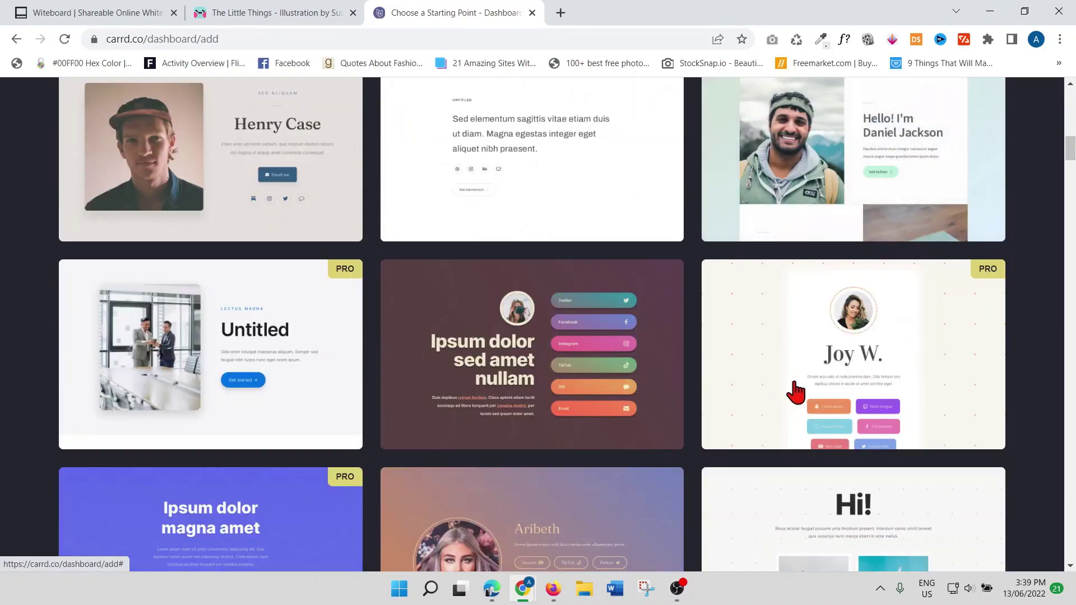
scroll(628, 384, down, 1)
scroll(624, 381, down, 2)
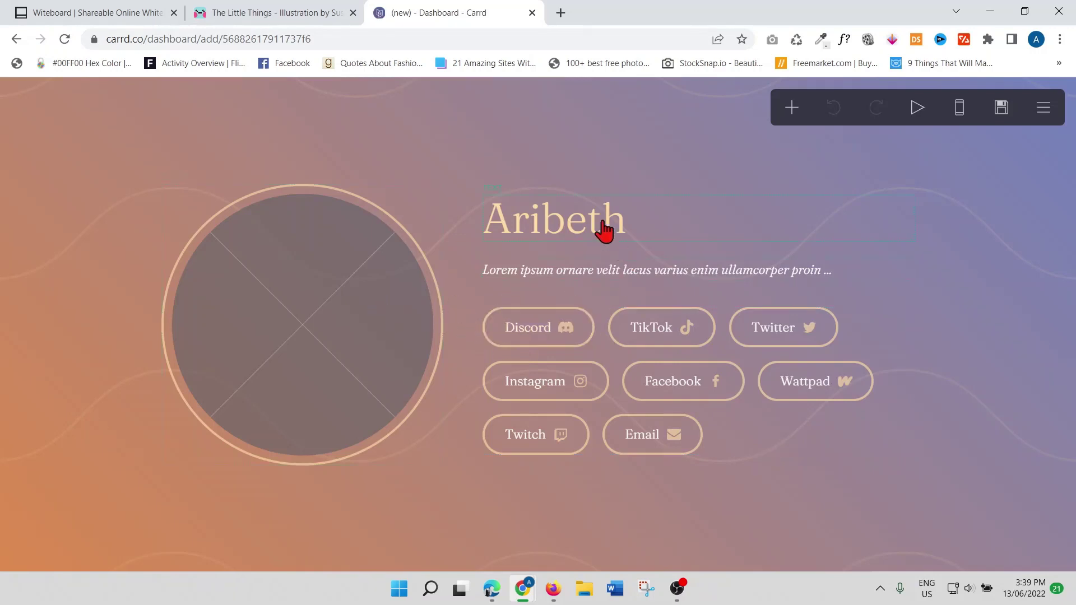
- Upload the headphones selfie from Downloads as the profile picture
click(306, 328)
click(156, 281)
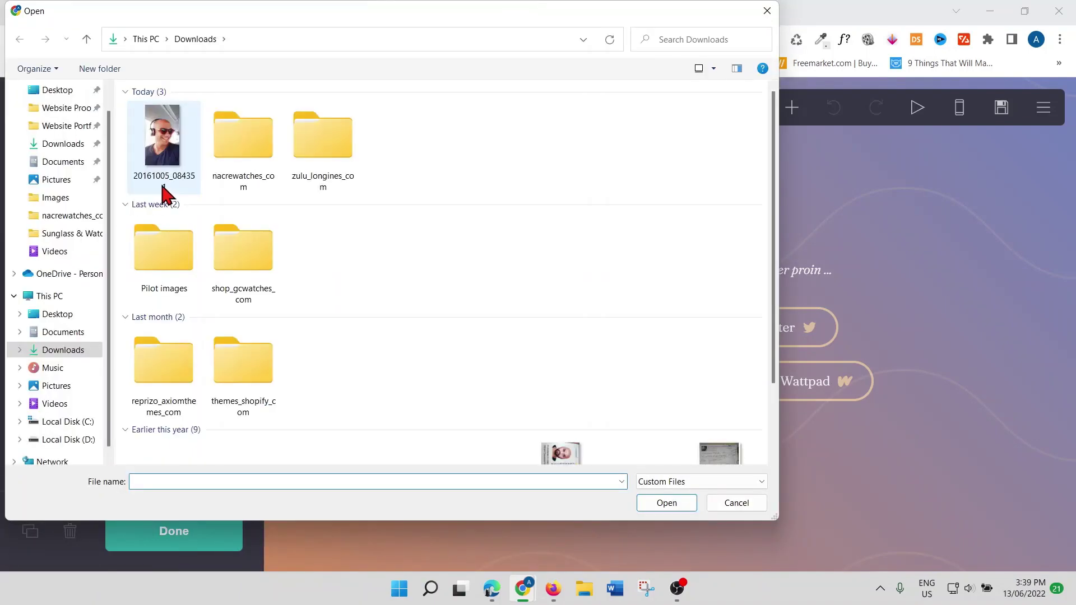
double_click(165, 174)
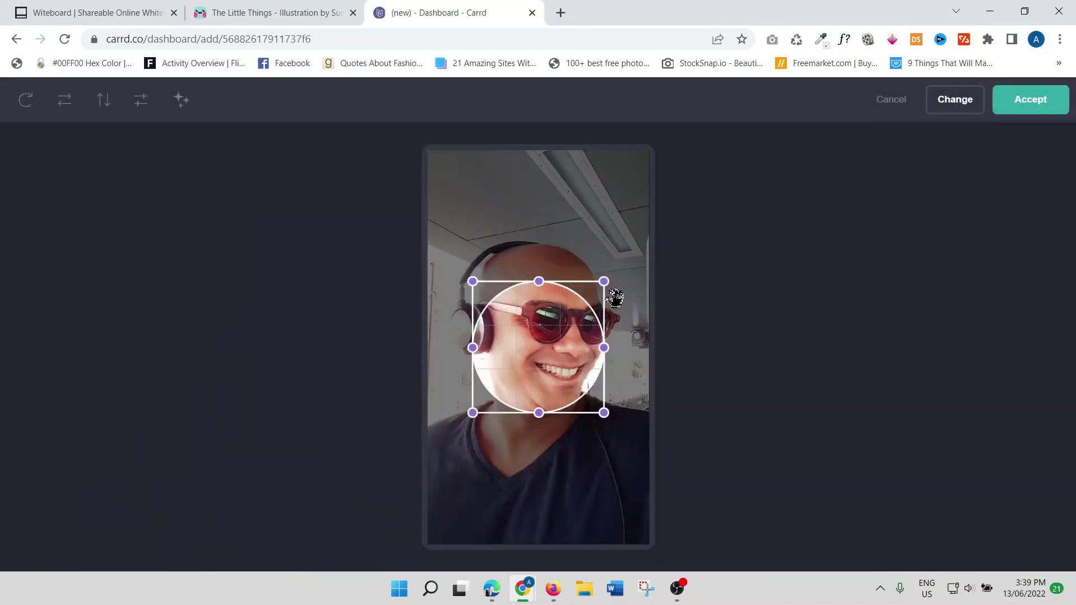
- Enlarge the crop circle to take in the whole head and apply it
drag(604, 282, 655, 216)
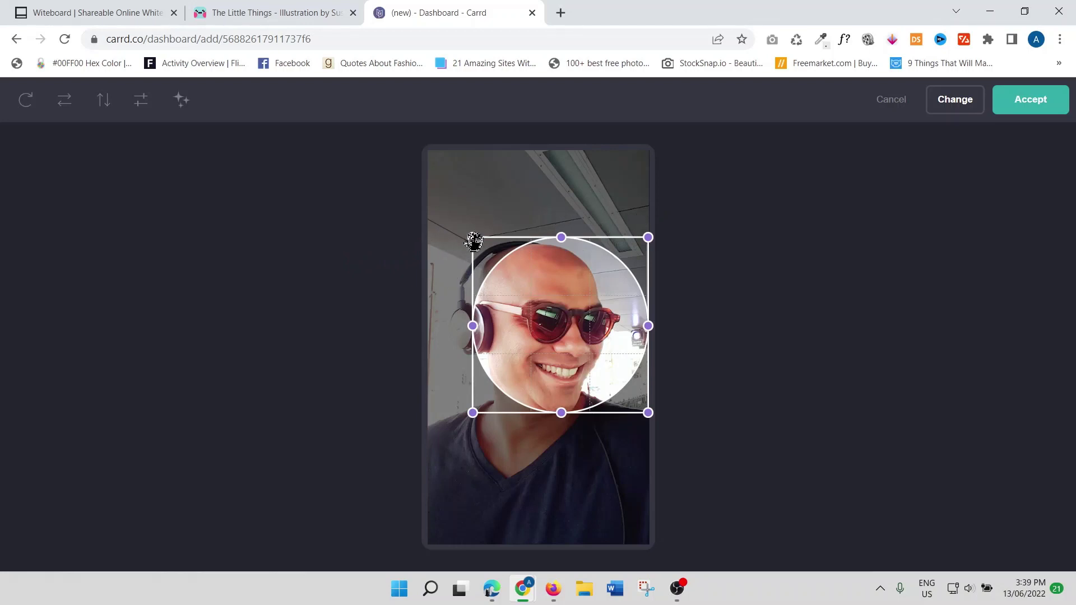
drag(472, 238, 433, 199)
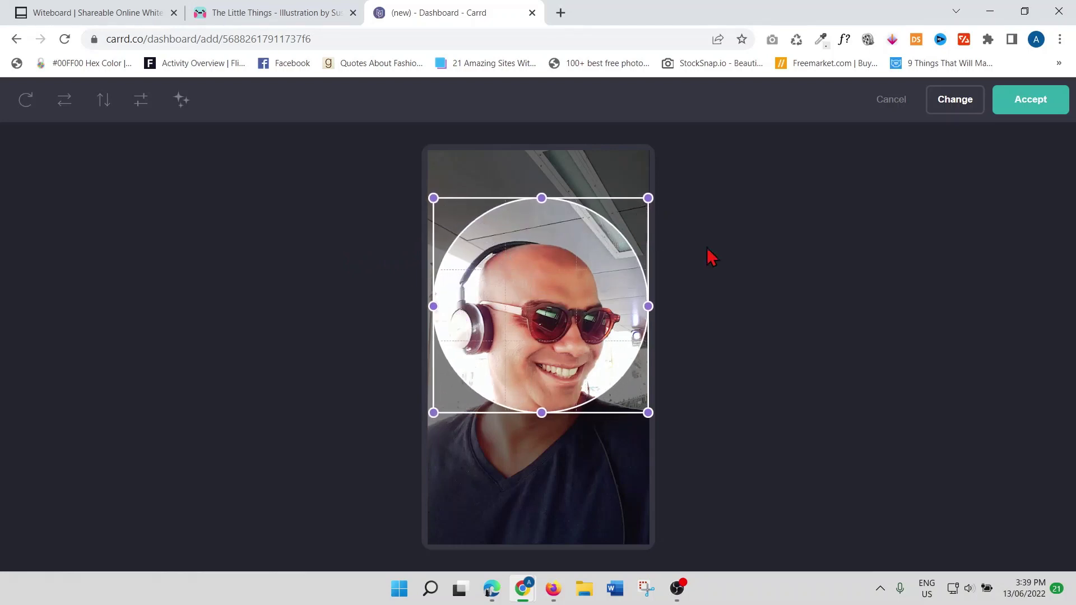
click(1035, 108)
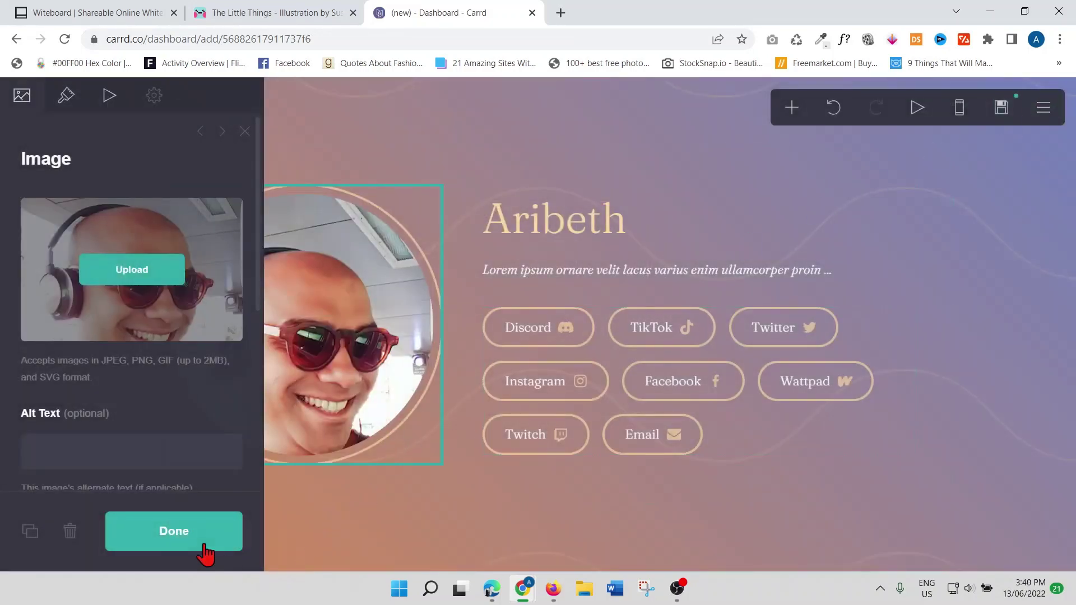
scroll(162, 502, down, 2)
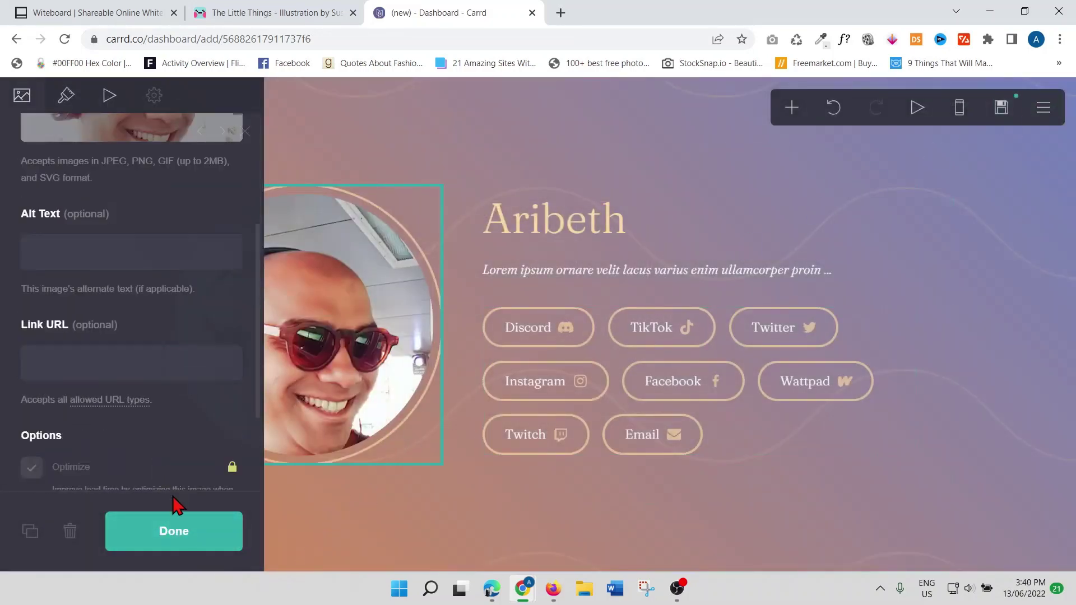
click(187, 548)
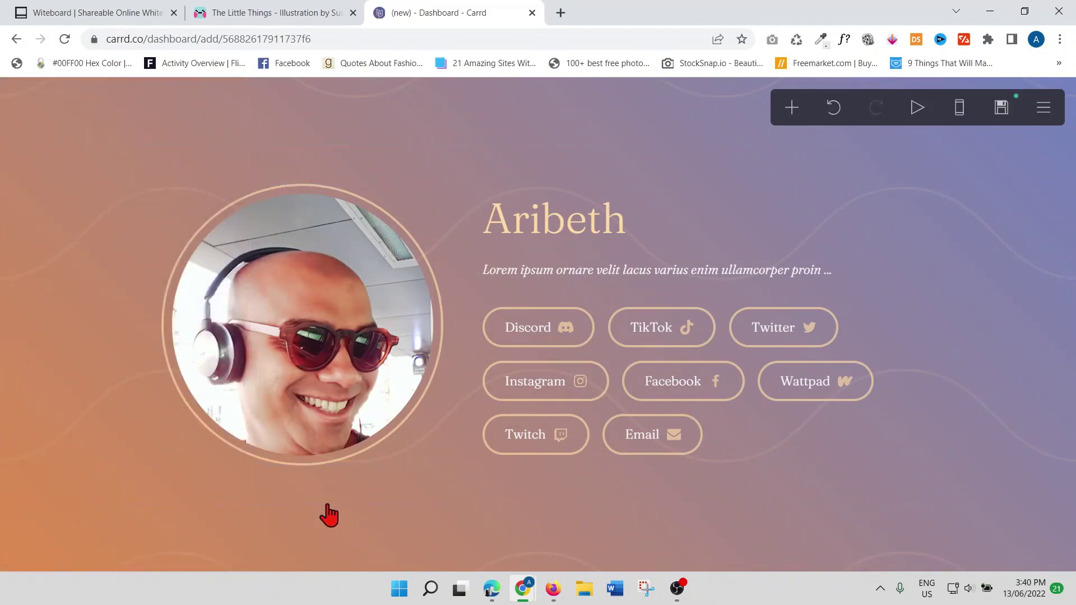
click(554, 227)
drag(77, 143, 4, 159)
text(The )
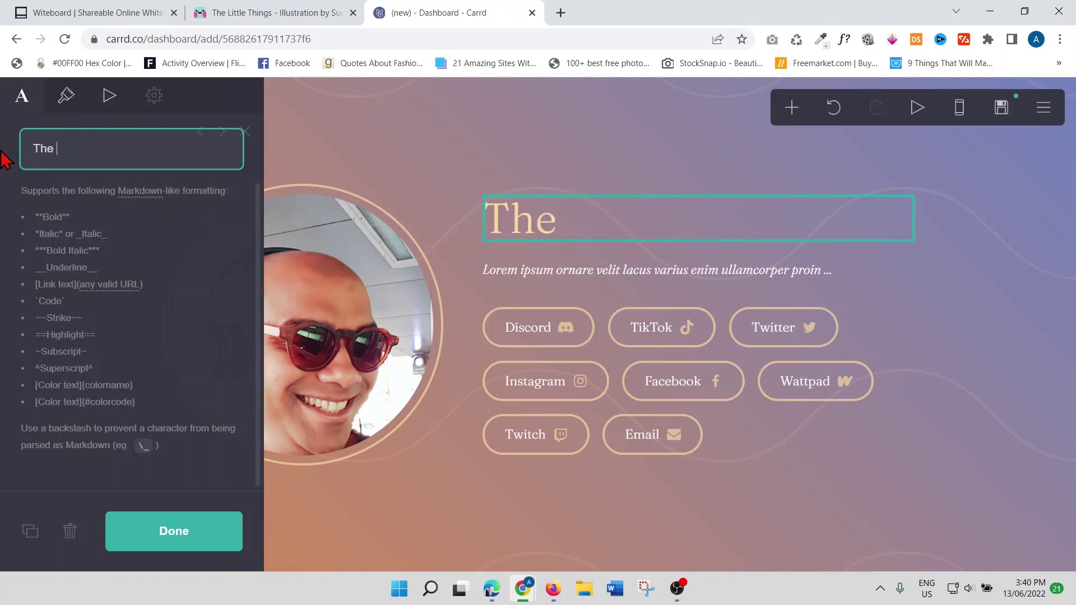
text(Learning Class)
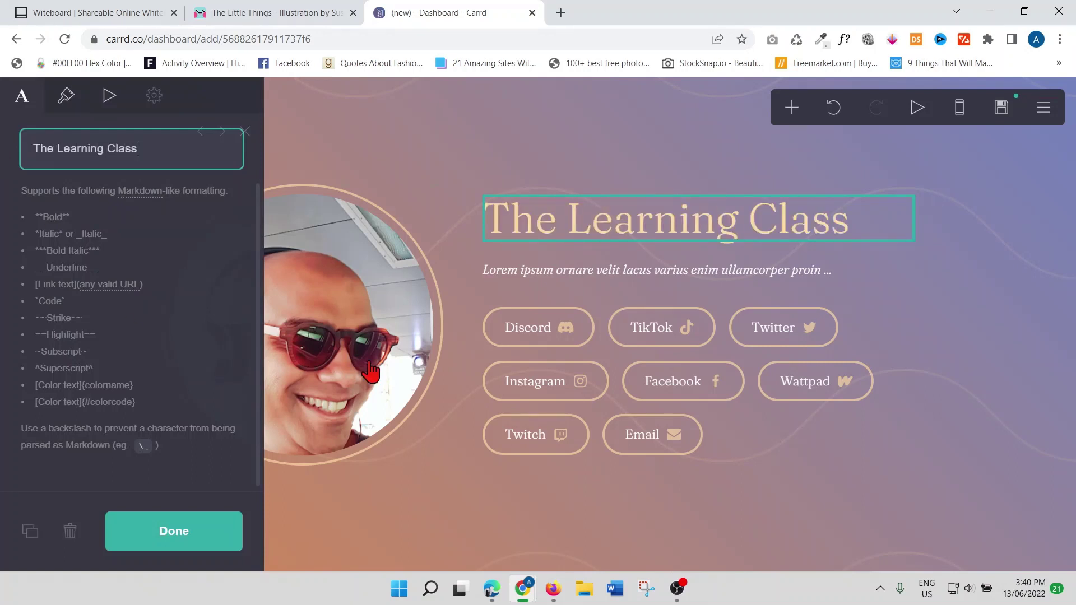
click(204, 548)
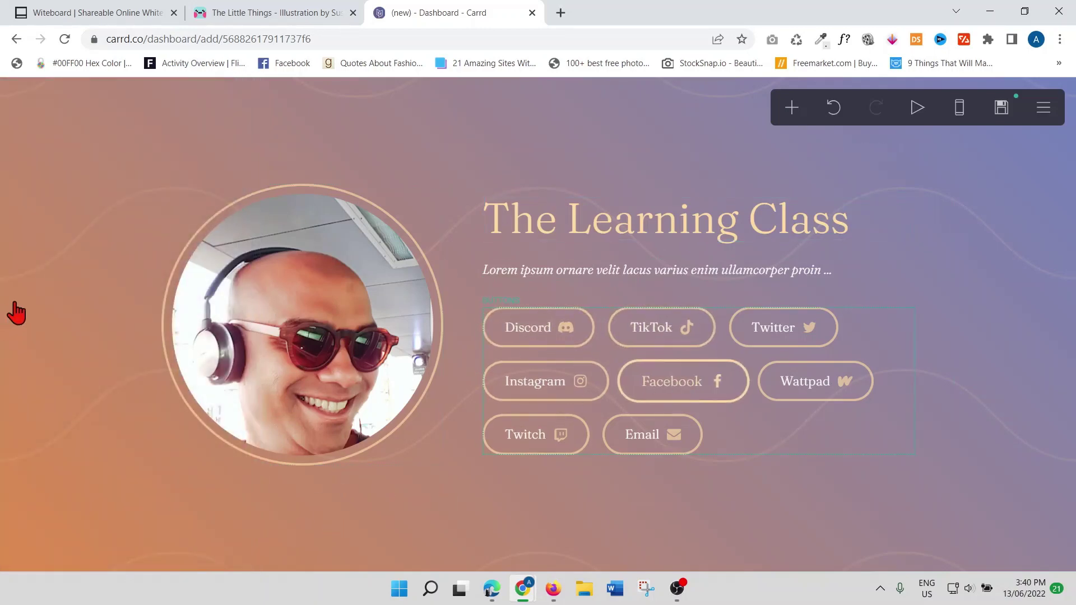
click(544, 352)
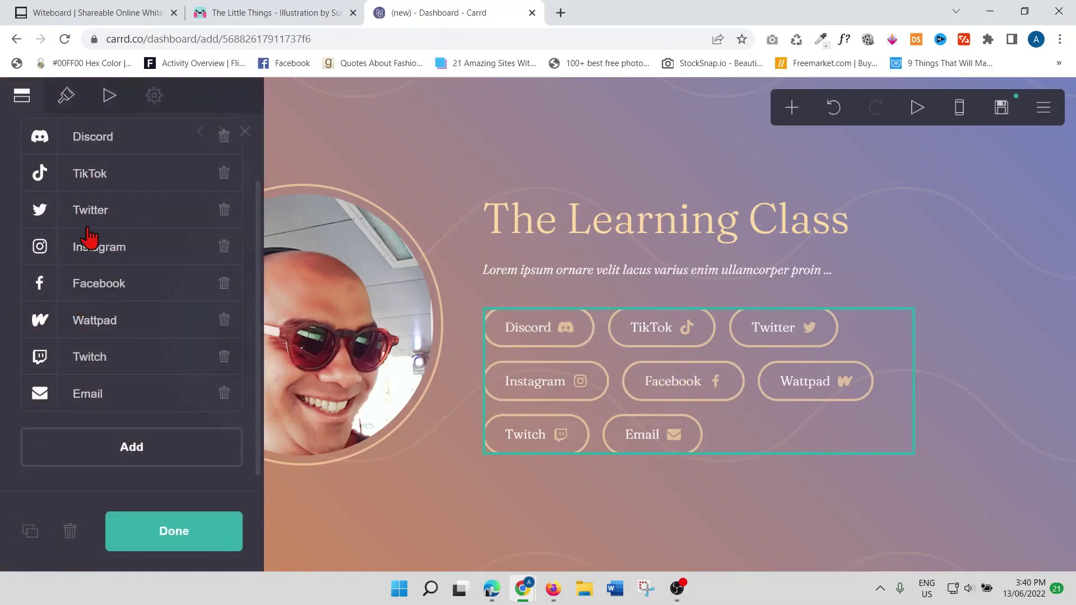
click(106, 253)
scroll(109, 277, down, 3)
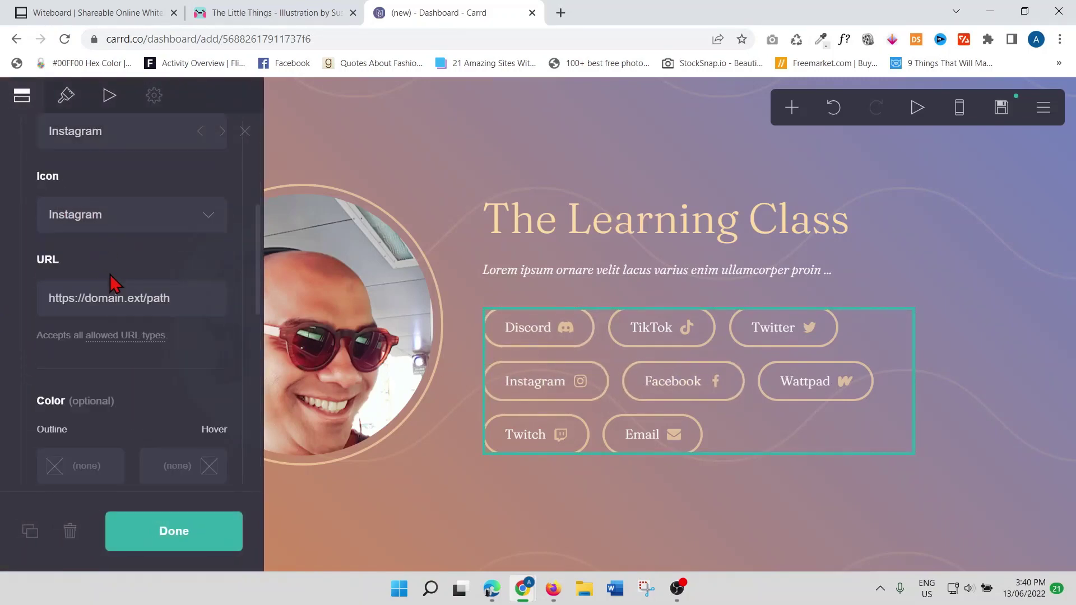
scroll(164, 226, down, 2)
scroll(163, 271, up, 2)
click(186, 299)
drag(186, 298, 21, 302)
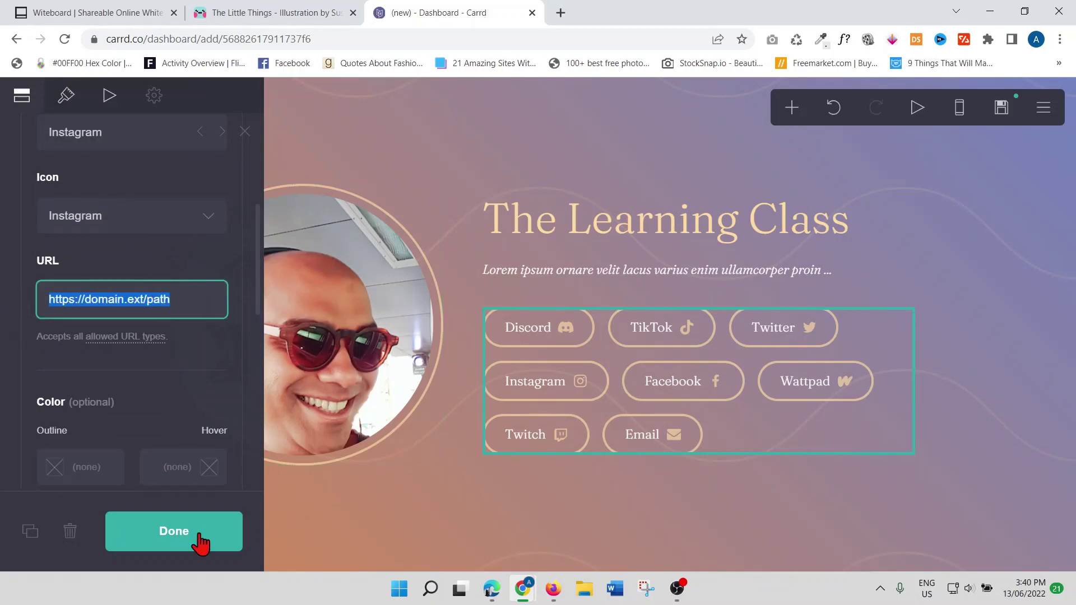
scroll(168, 344, up, 3)
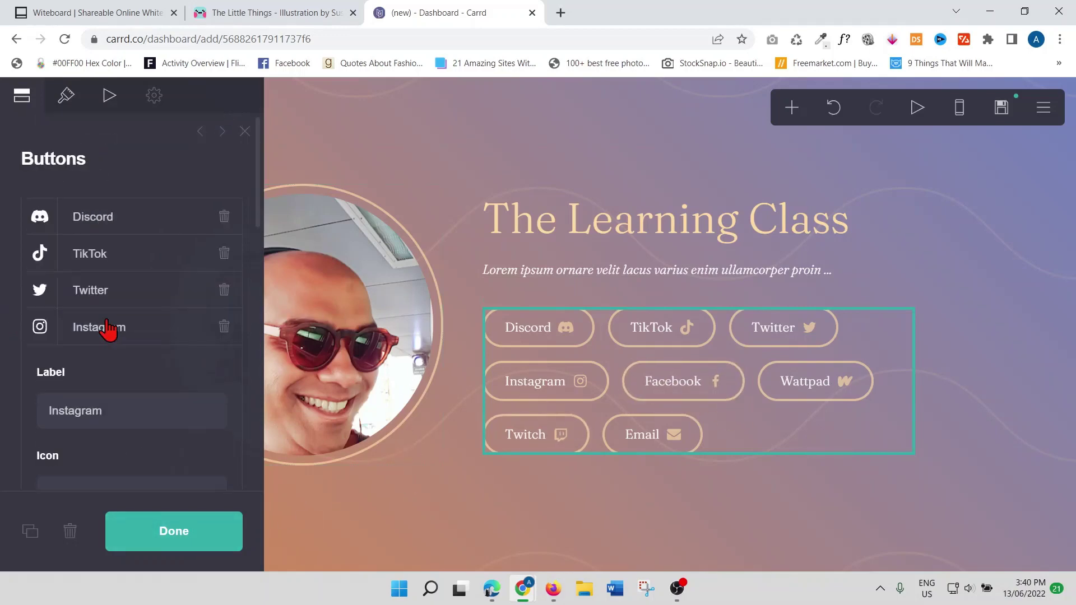
click(104, 261)
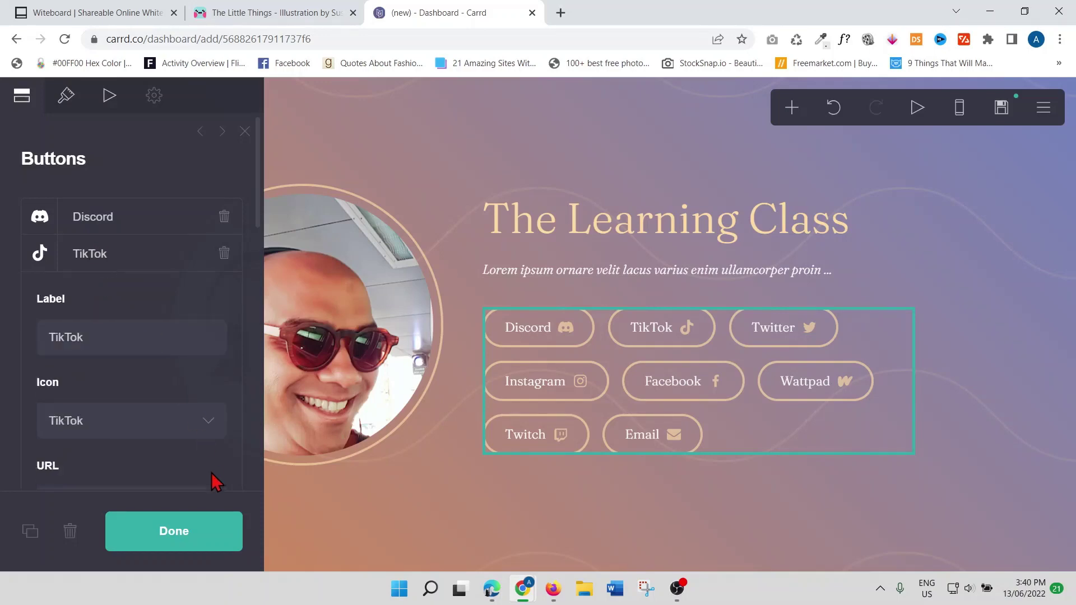
click(211, 546)
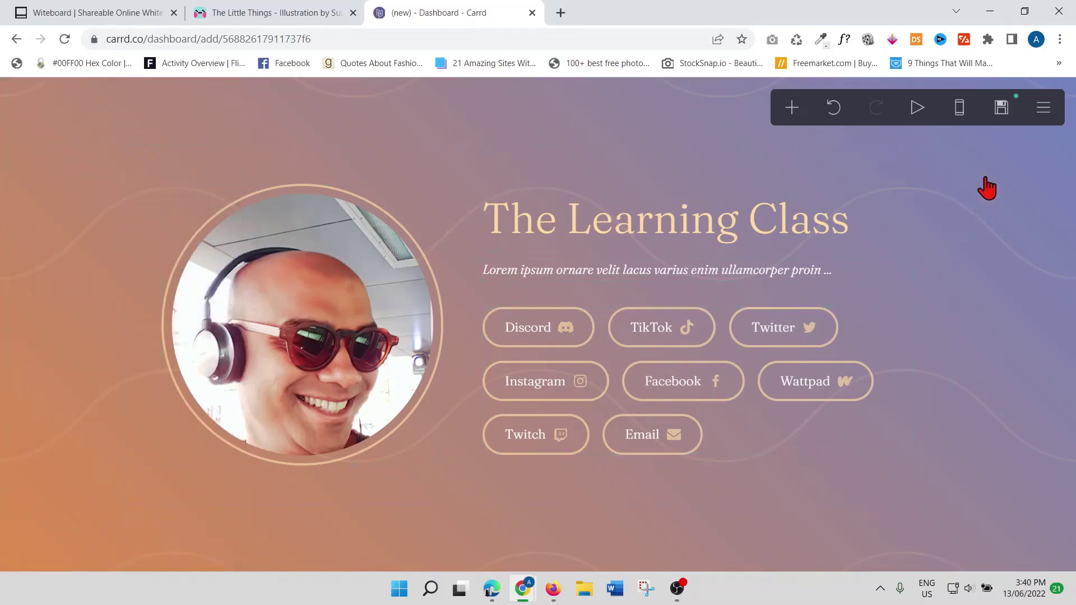
- Enter the site title in Publish settings and focus the .carrd.co name field
click(1002, 108)
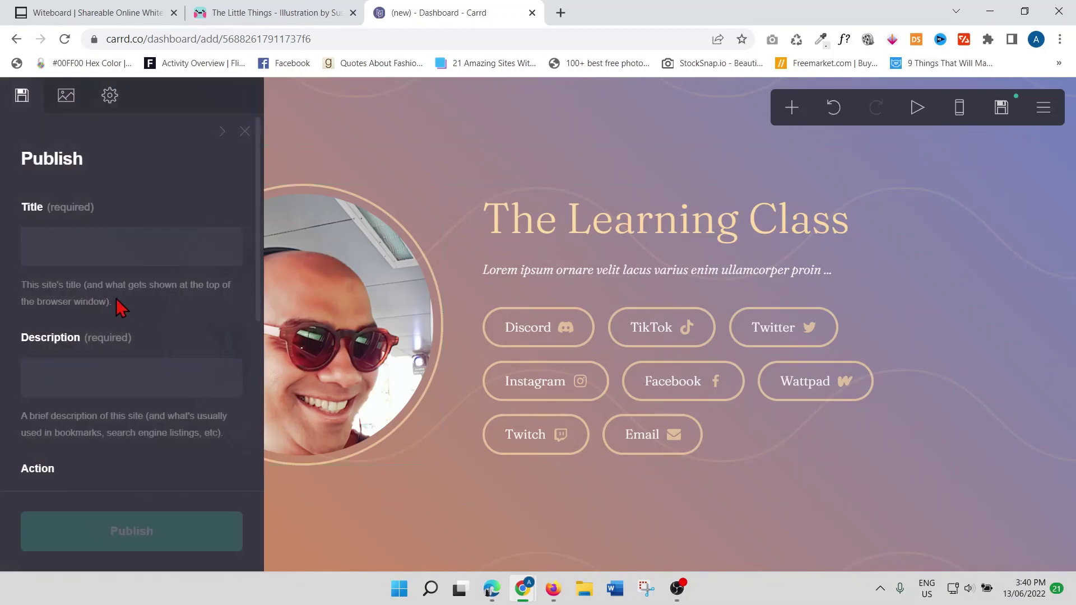
click(57, 237)
text(The learning Class)
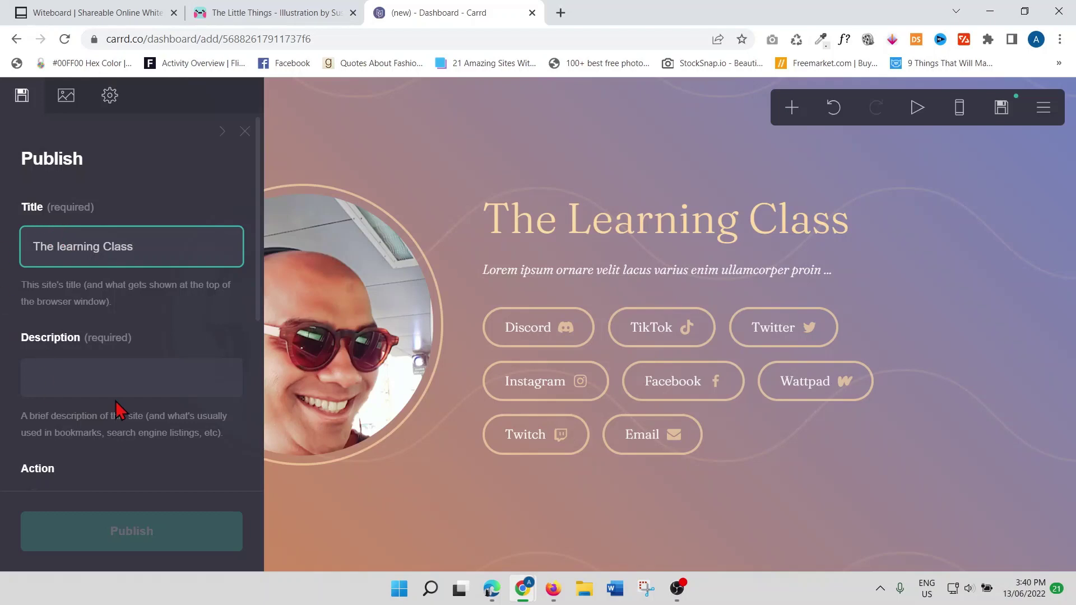
scroll(123, 410, down, 3)
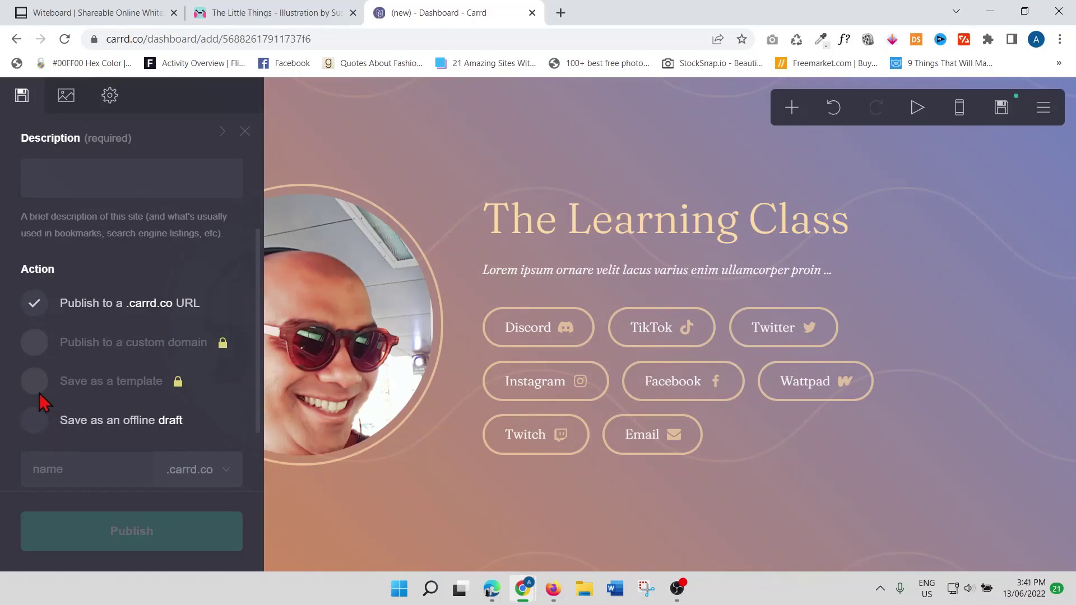
scroll(36, 394, down, 2)
click(52, 377)
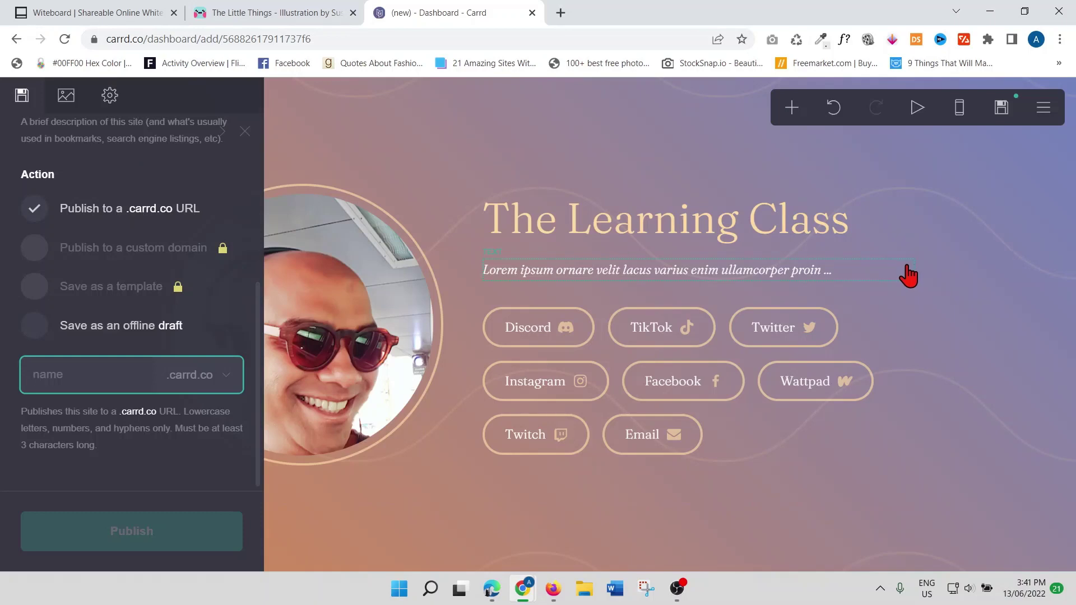
- Load whatruns.com in a new tab and add the WhatRuns extension to Chrome
click(560, 13)
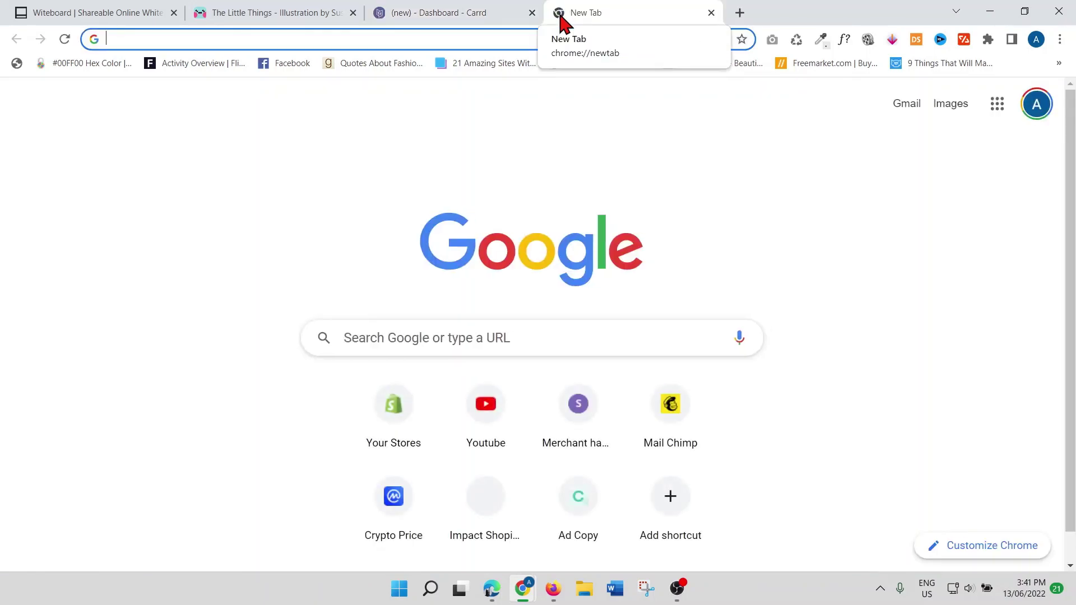
text(what)
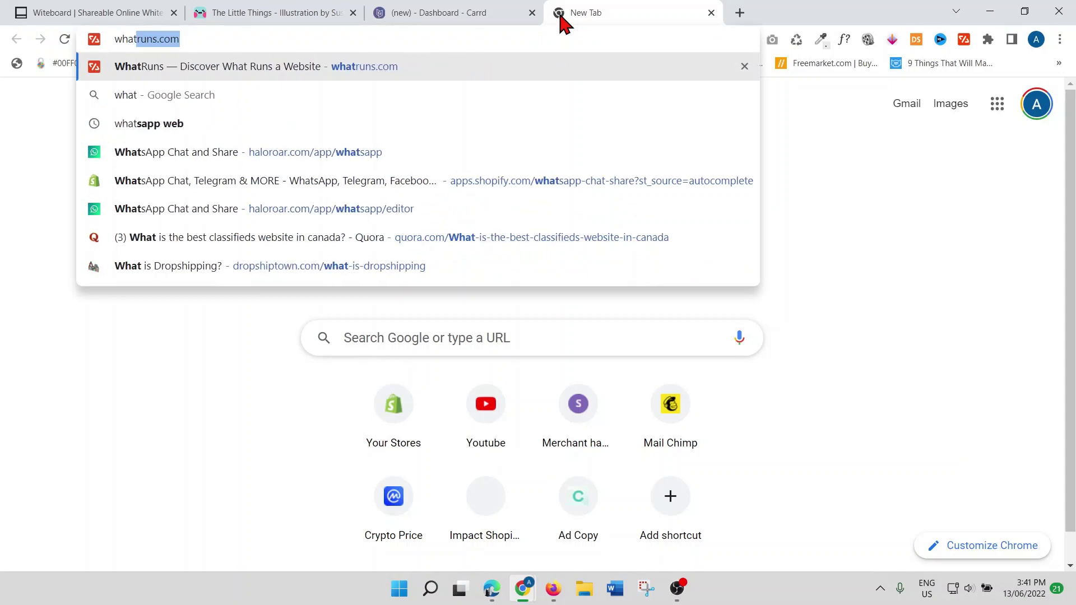
key(Return)
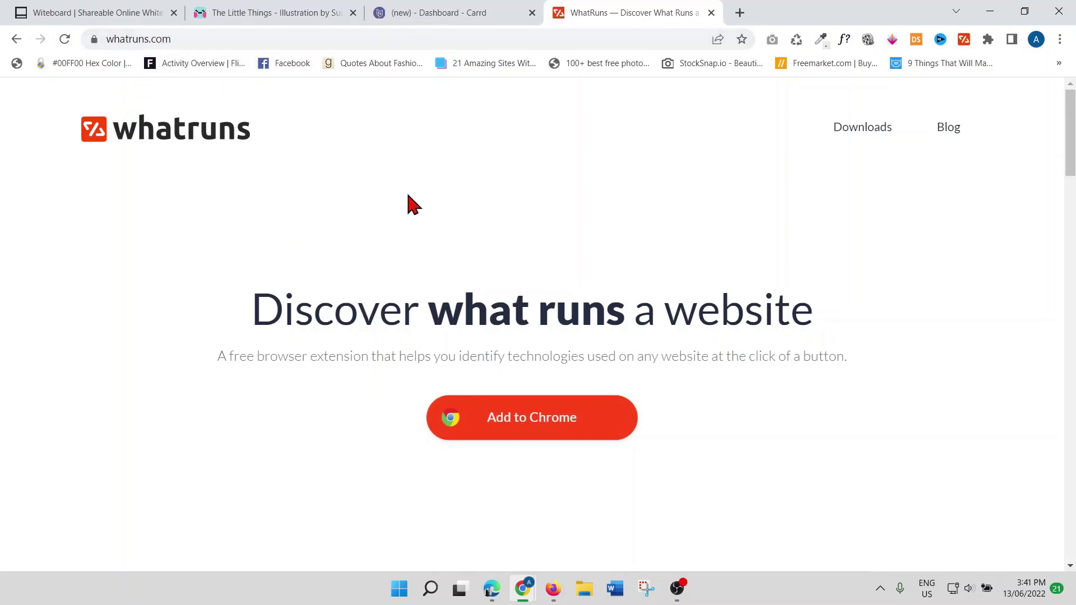
click(557, 431)
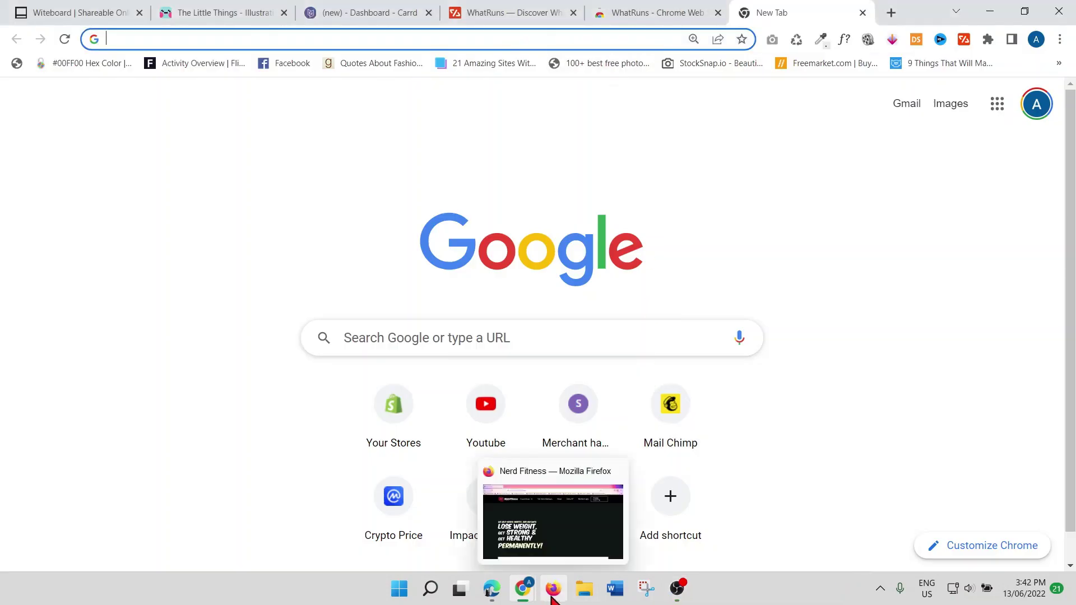
- Copy the nerdfitness.com address from Firefox and load it in the Chrome tab
click(561, 531)
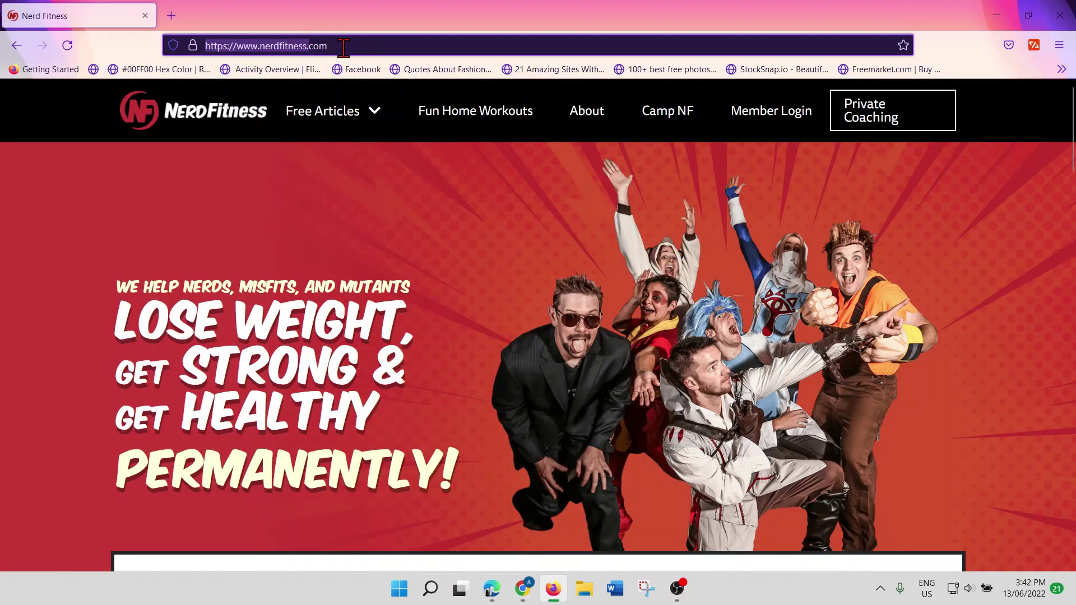
drag(328, 46, 158, 48)
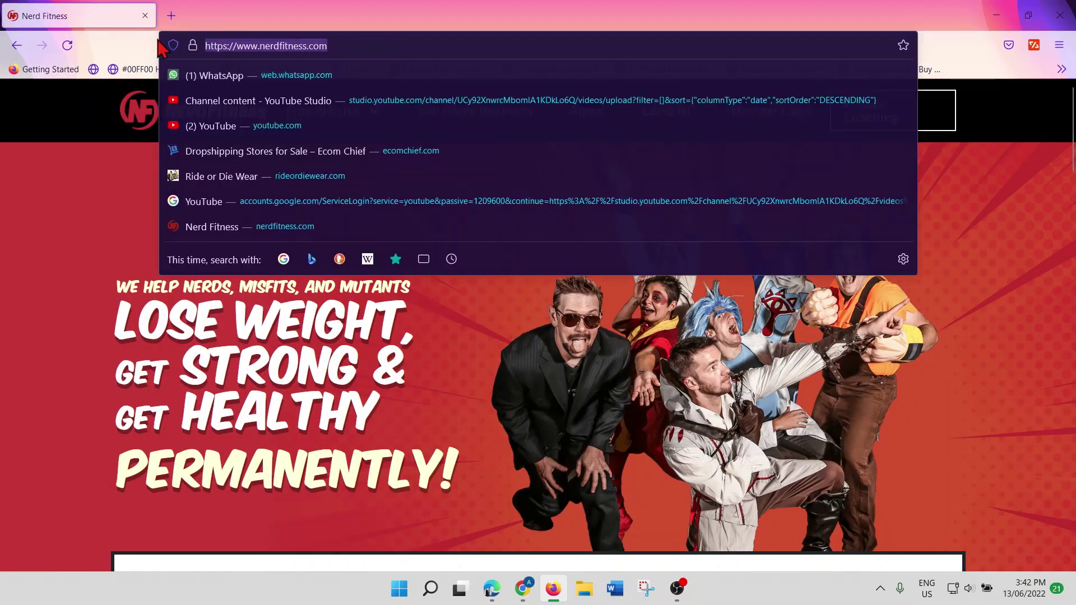
key(alt+Tab)
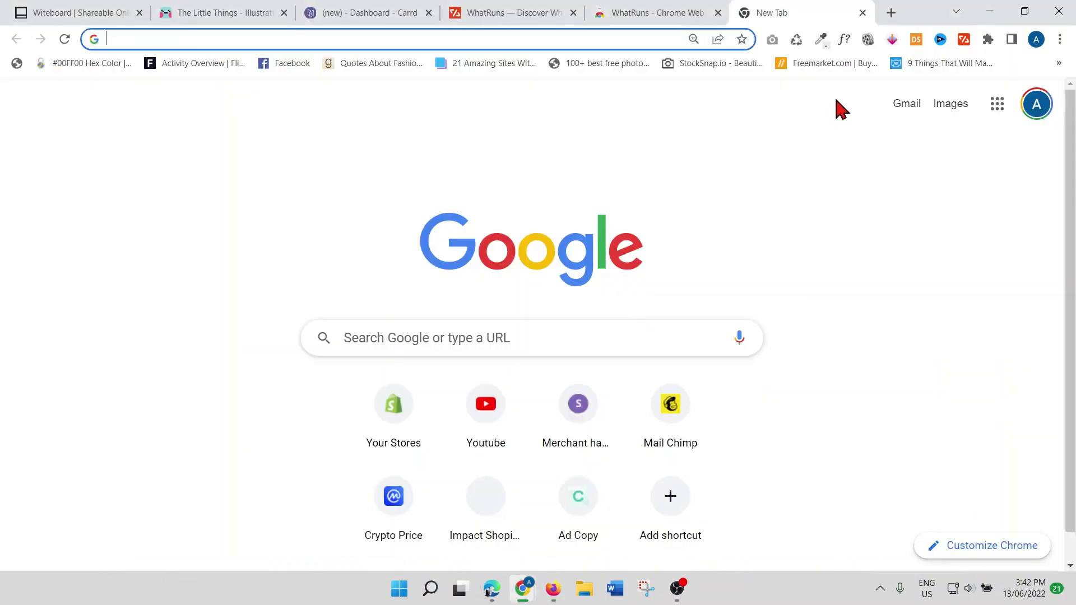
text(https://www.nerdfitness.com/)
key(Return)
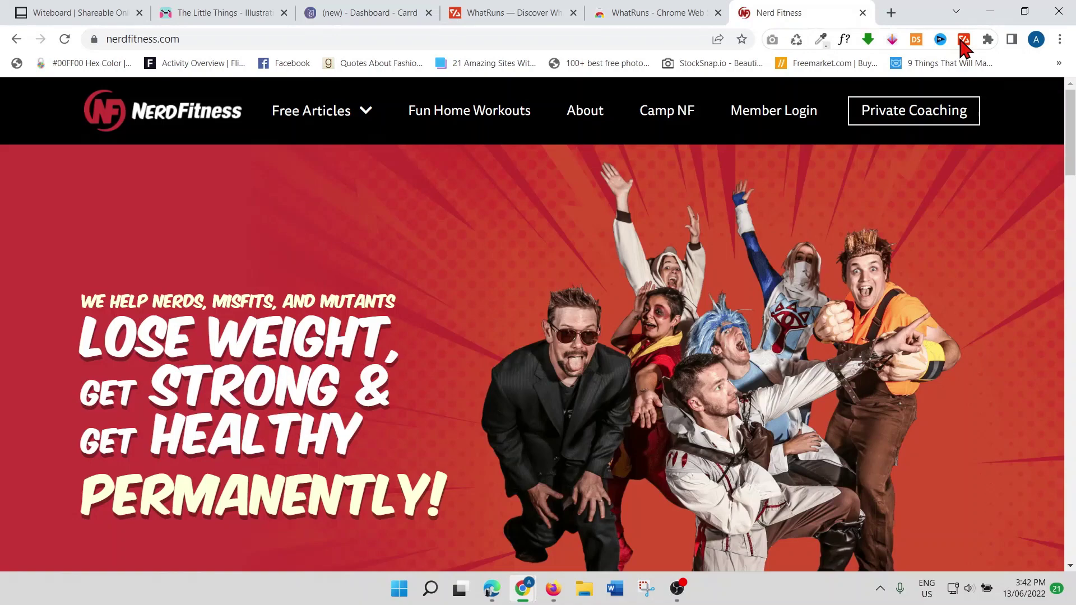
- Show WhatRuns' detected technologies for nerdfitness.com and highlight the Nerdfitness theme name
click(963, 41)
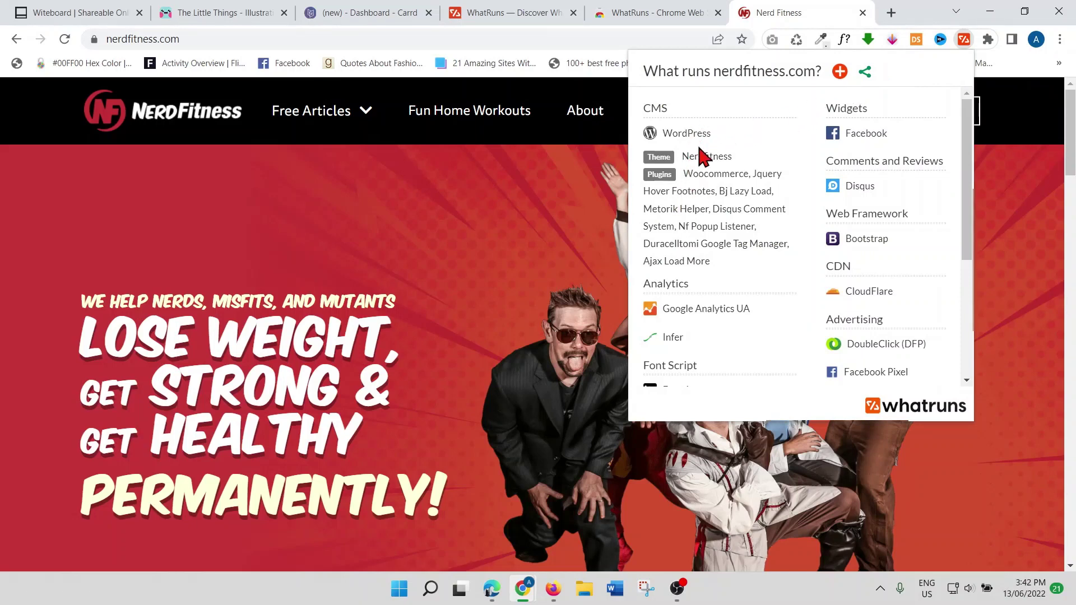
mouse_move(686, 134)
mouse_move(713, 135)
mouse_down()
mouse_move(677, 138)
mouse_move(716, 160)
mouse_move(698, 162)
mouse_up()
scroll(754, 185, down, 1)
scroll(756, 193, down, 1)
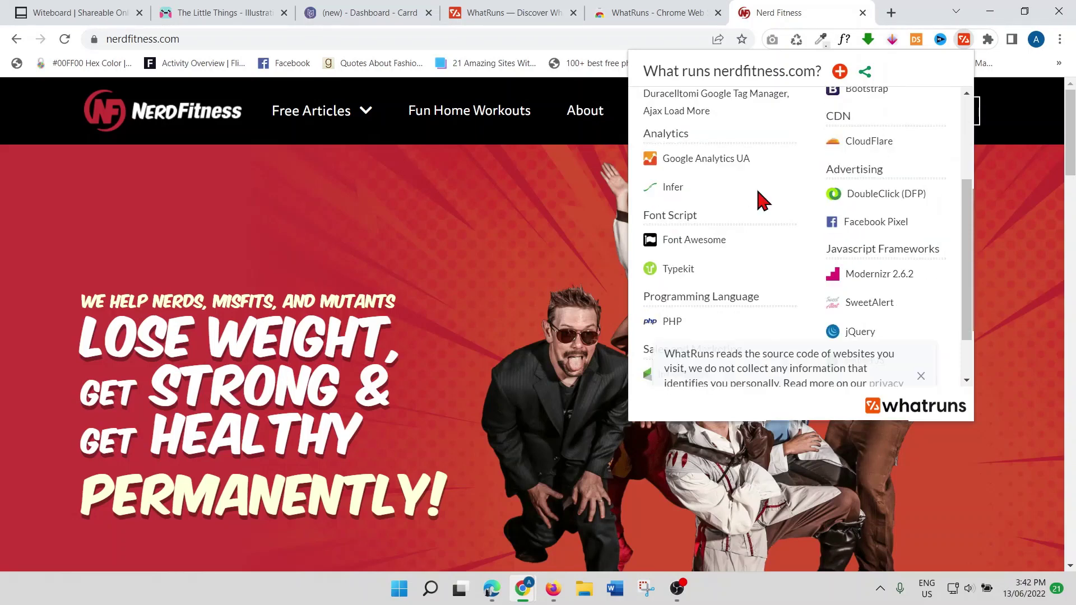
mouse_move(740, 268)
scroll(751, 277, up, 2)
scroll(753, 277, down, 2)
scroll(888, 271, up, 2)
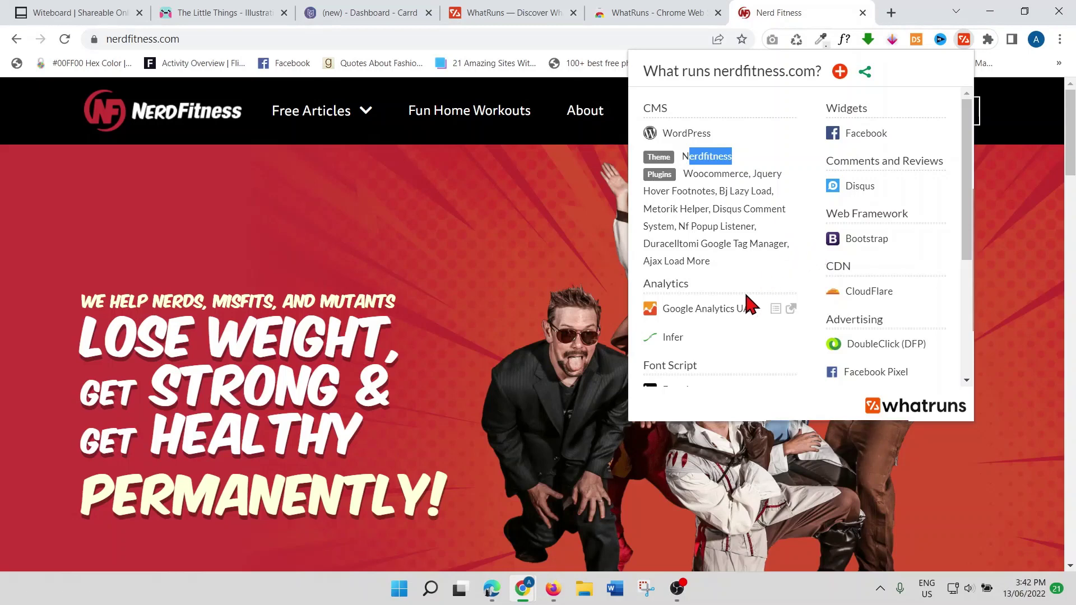
scroll(748, 303, down, 1)
scroll(852, 269, up, 1)
- Close the store tab, search coverr.co in a new tab and open the Coverr website
click(717, 12)
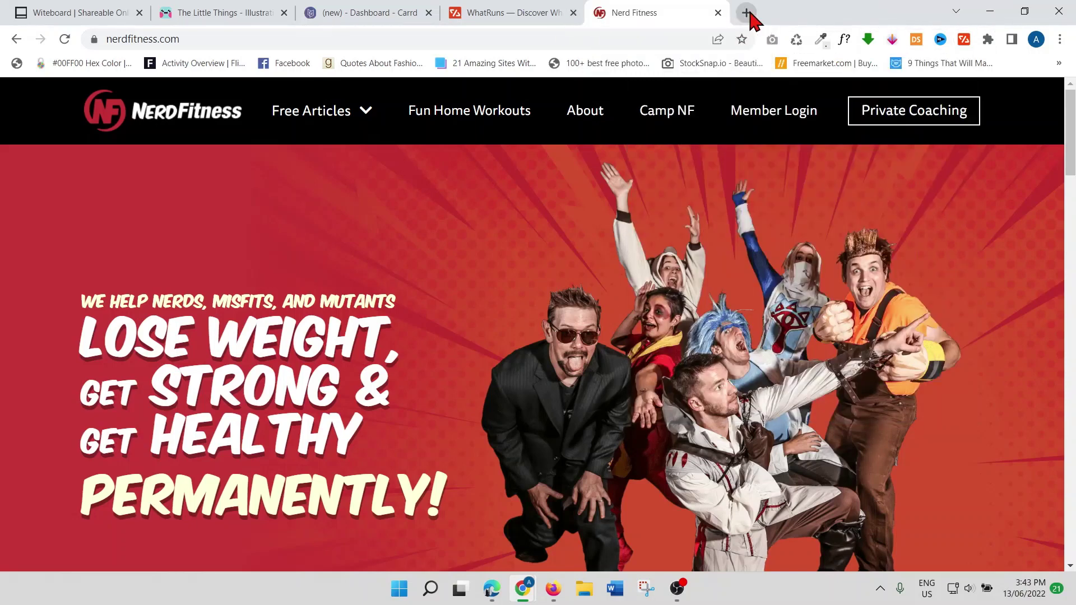
click(748, 12)
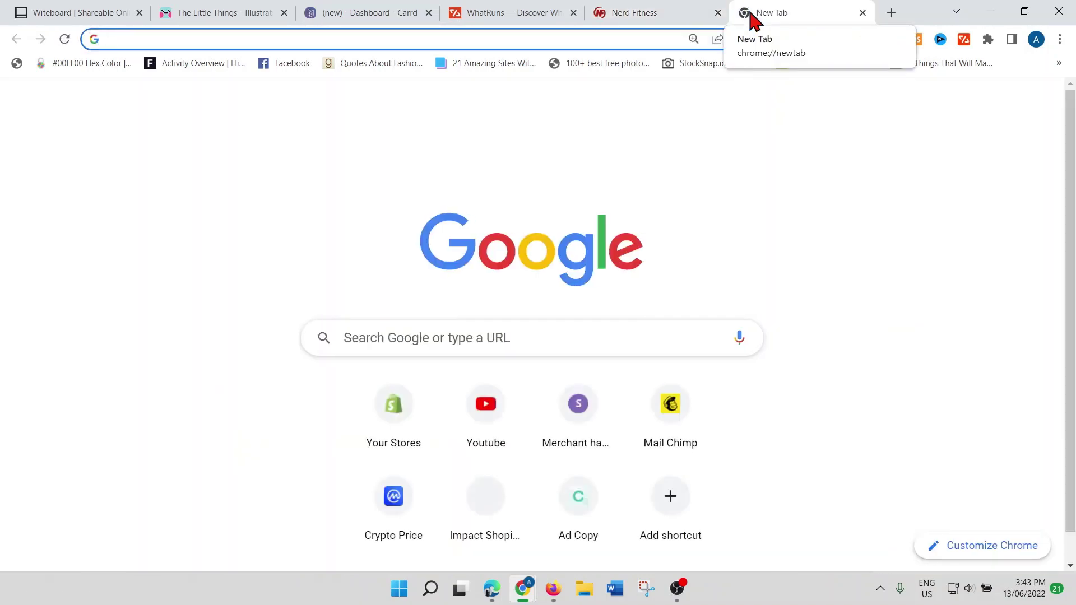
text(coverr)
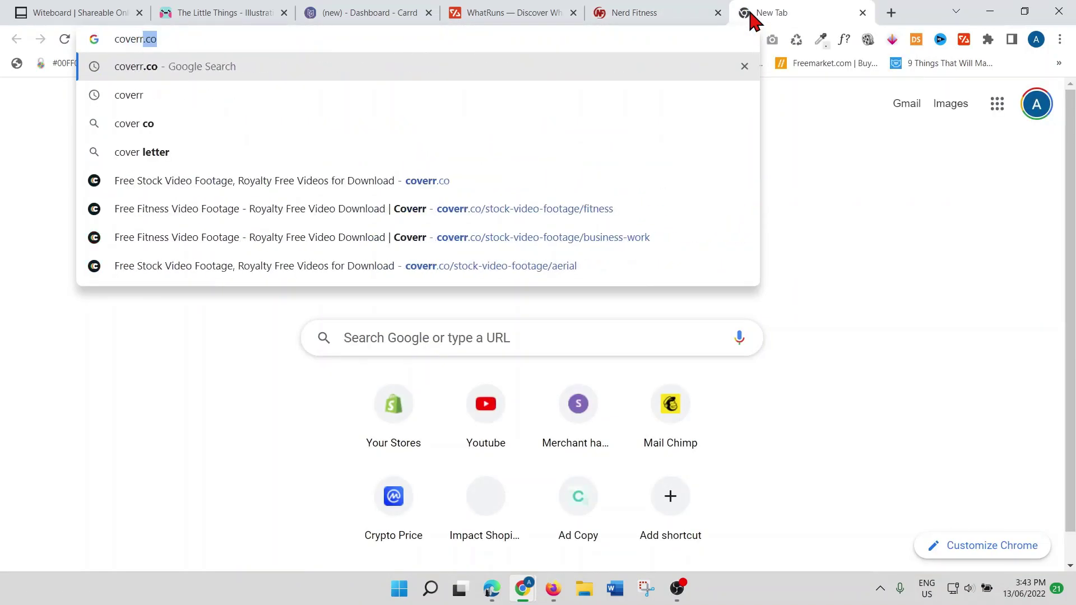
key(Return)
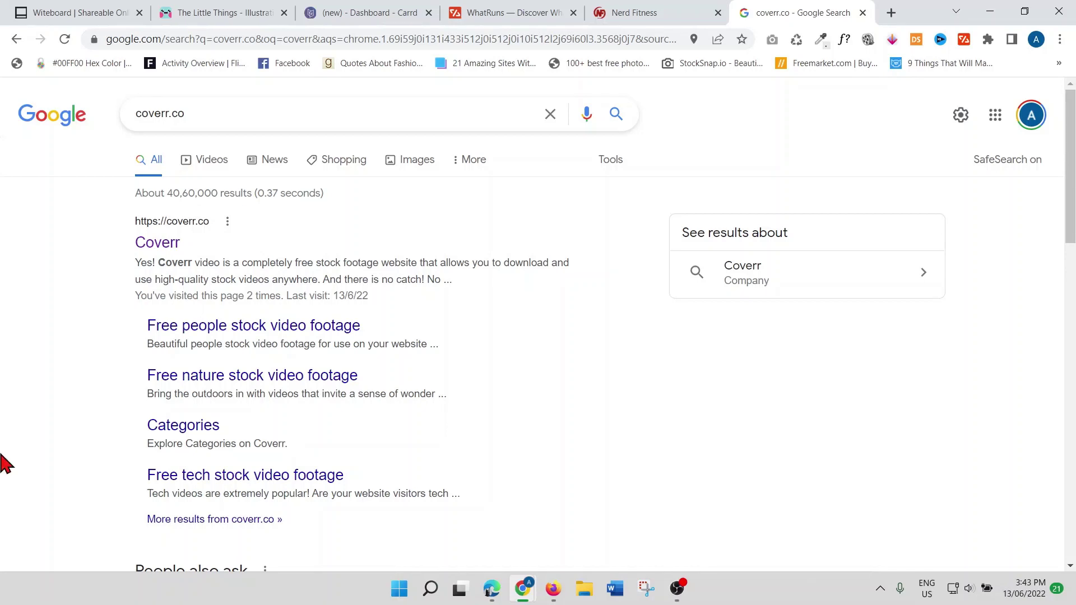
click(158, 255)
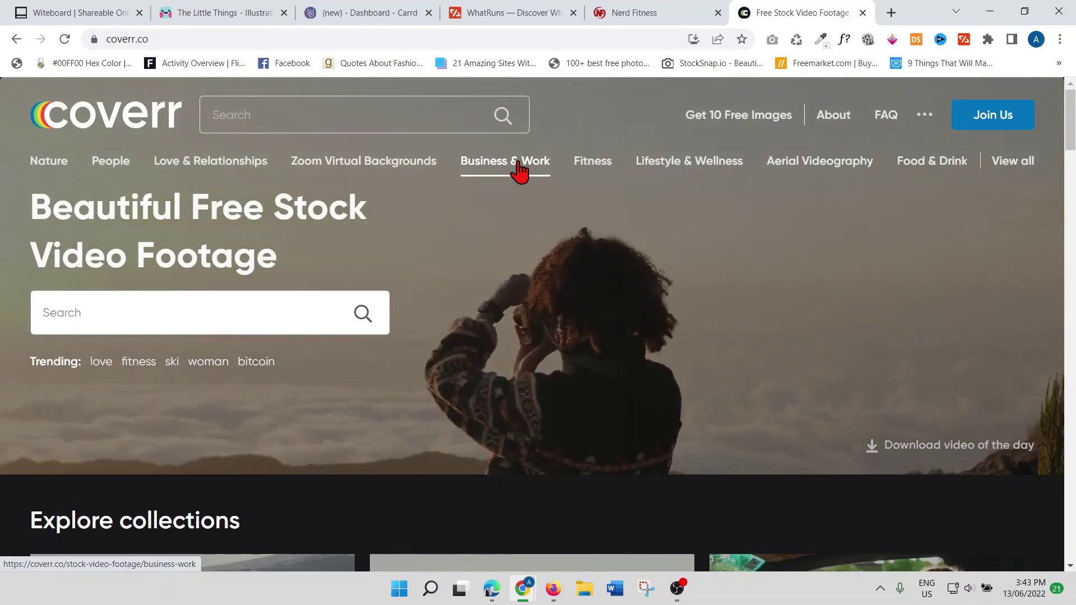
scroll(519, 170, down, 1)
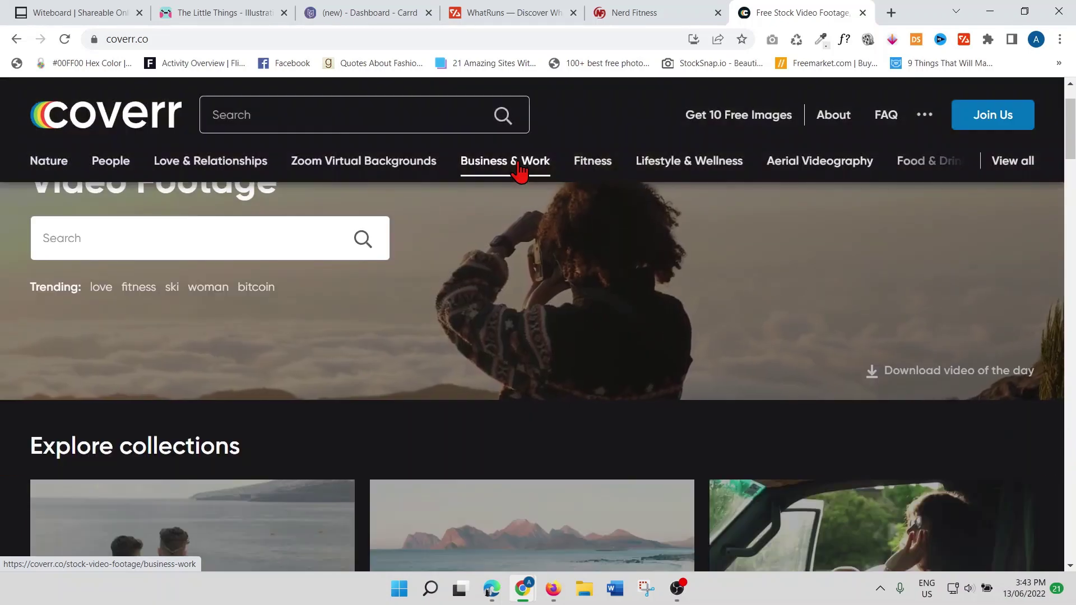
scroll(733, 356, up, 1)
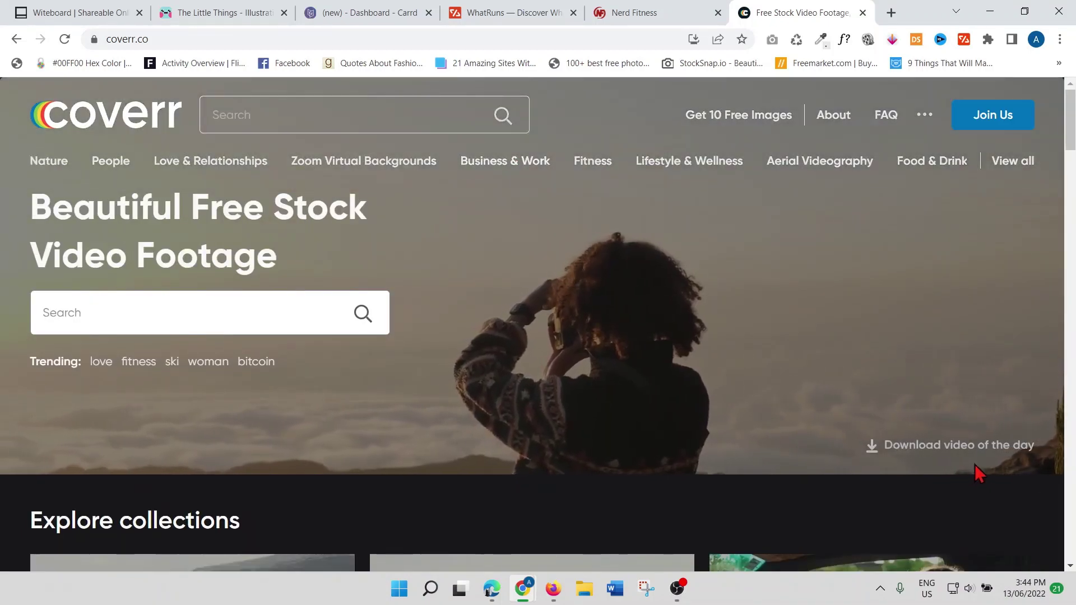
- Browse Coverr's Business & Work category, load more clips and open the OpenSea marketplace laptop video
click(507, 169)
scroll(507, 169, down, 2)
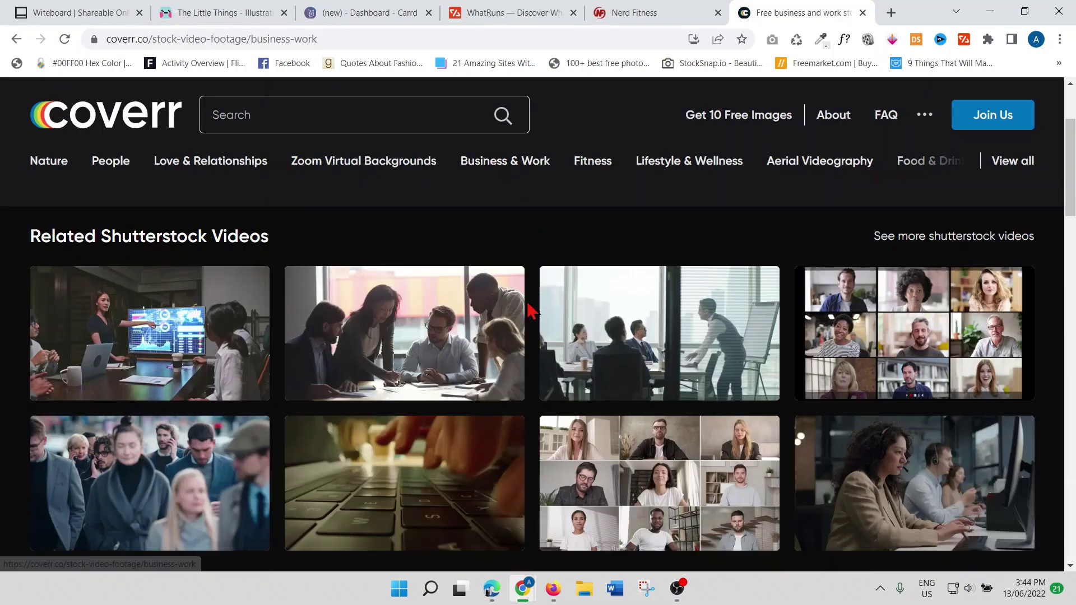
scroll(530, 308, down, 2)
scroll(322, 309, up, 2)
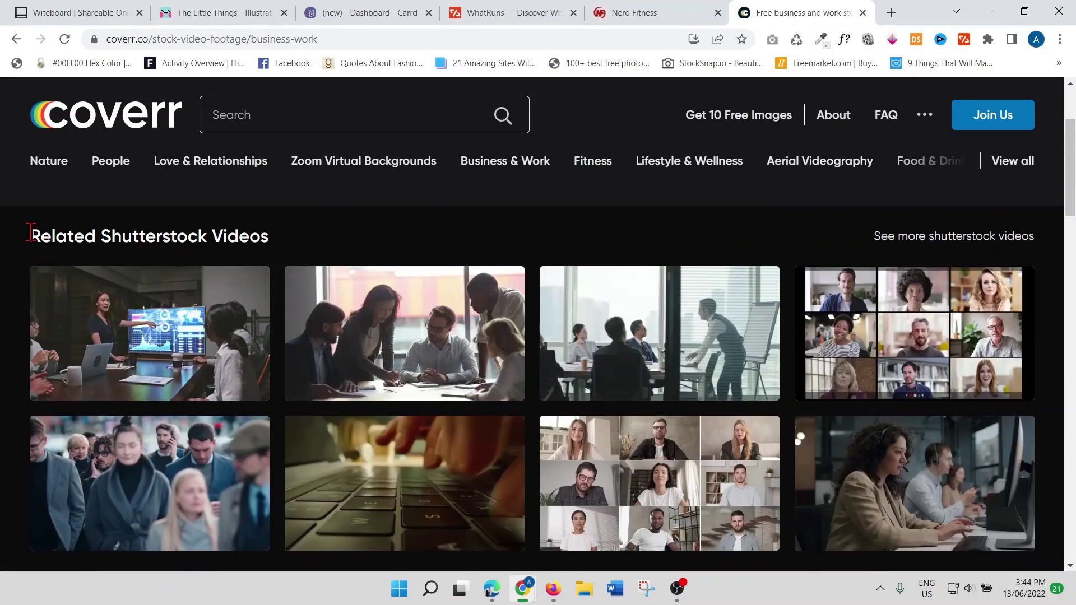
drag(36, 233, 317, 242)
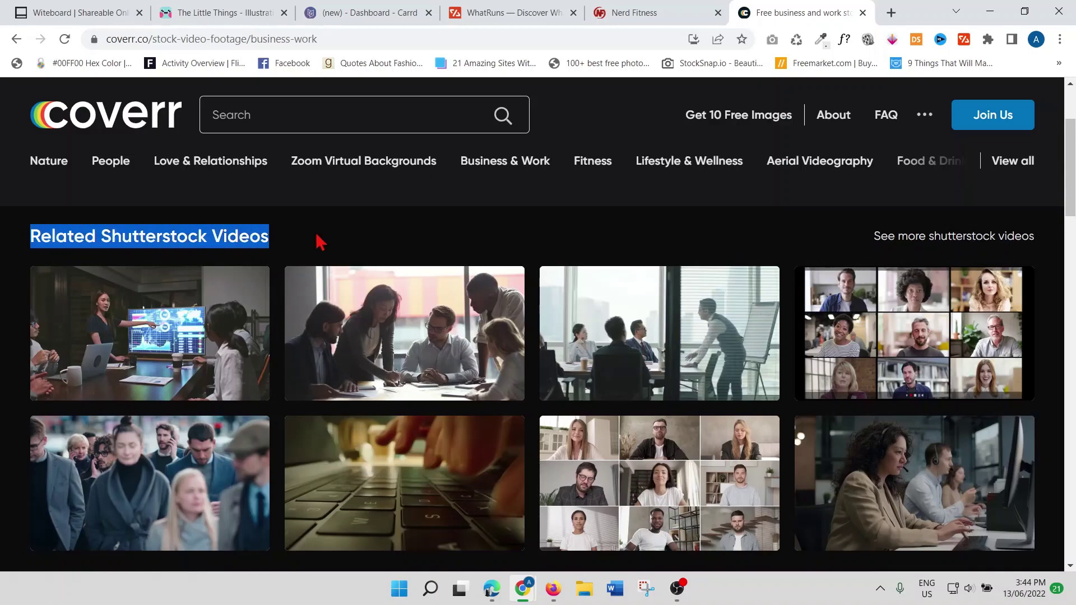
scroll(311, 242, down, 2)
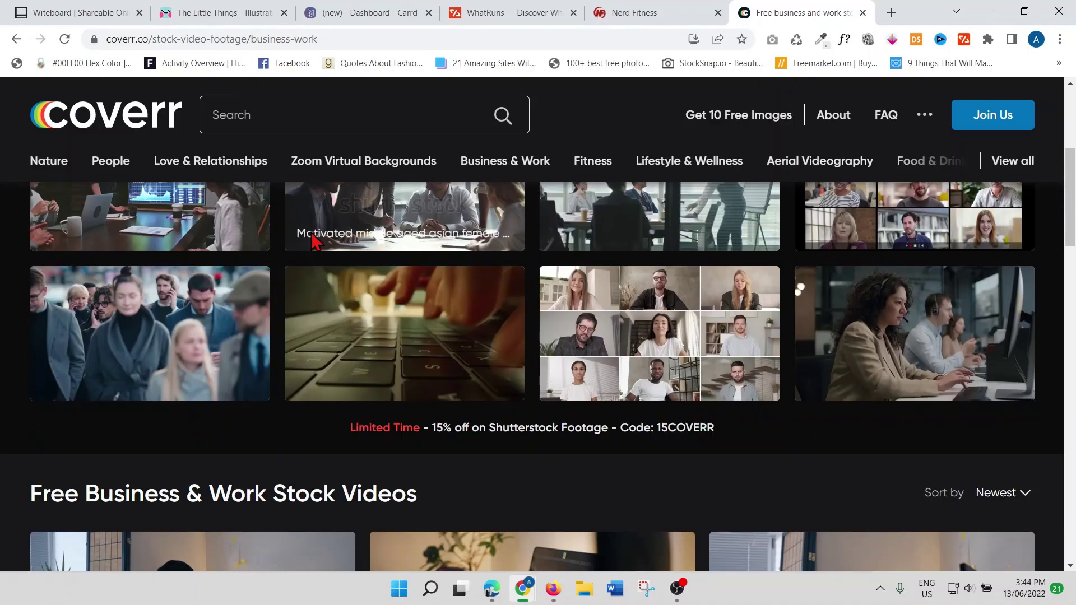
scroll(312, 242, down, 1)
scroll(312, 242, down, 1)
scroll(311, 243, down, 1)
scroll(312, 243, down, 2)
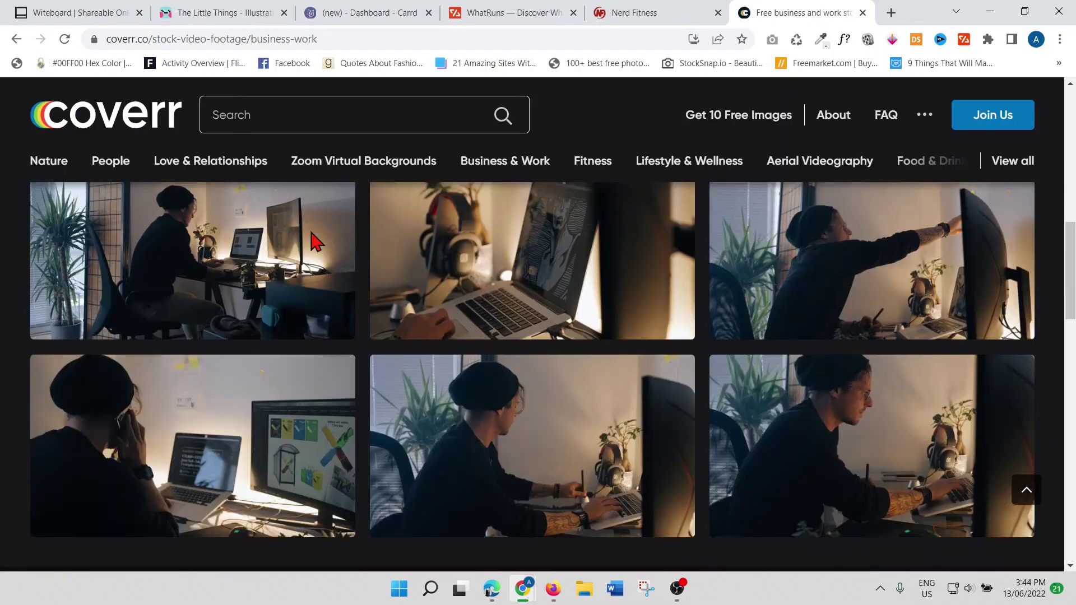
scroll(310, 242, down, 2)
scroll(311, 242, up, 2)
scroll(311, 242, up, 2)
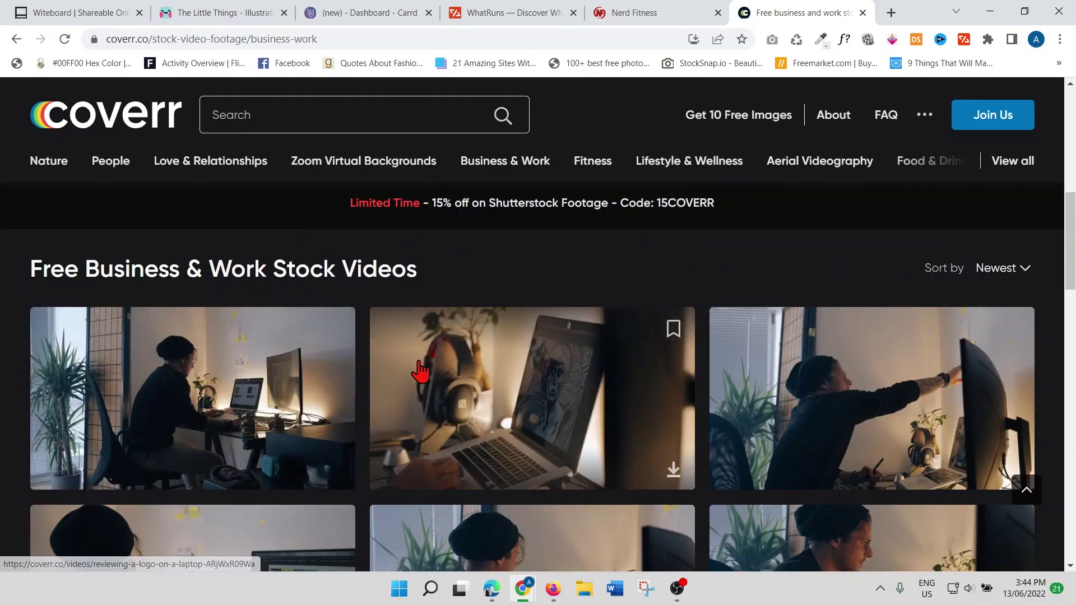
scroll(420, 372, down, 5)
scroll(420, 372, down, 1)
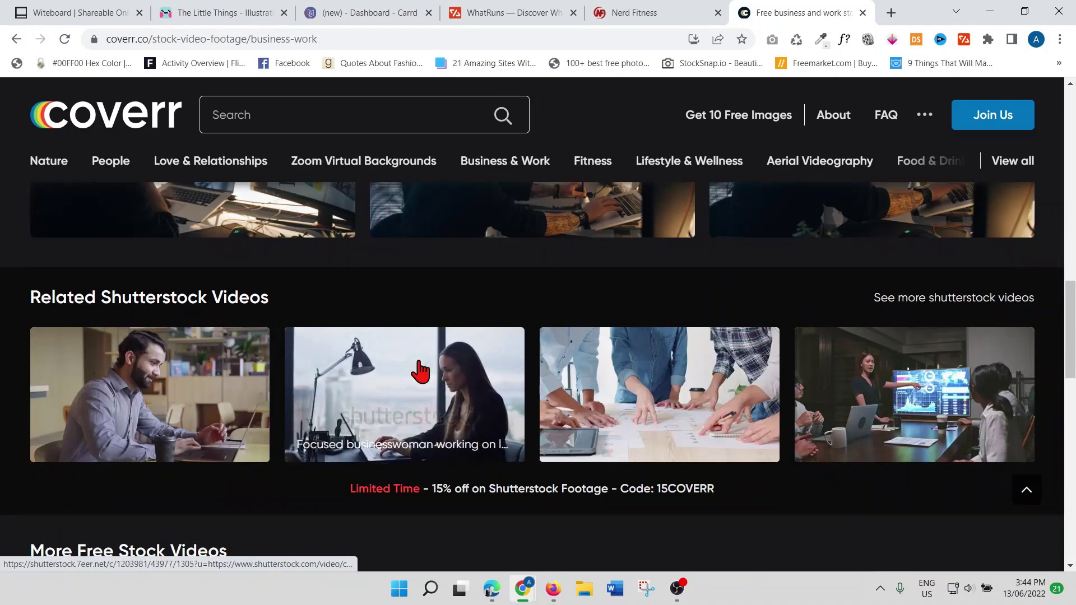
scroll(420, 373, down, 1)
scroll(420, 369, down, 3)
scroll(420, 369, down, 1)
scroll(421, 368, down, 2)
scroll(421, 368, down, 2)
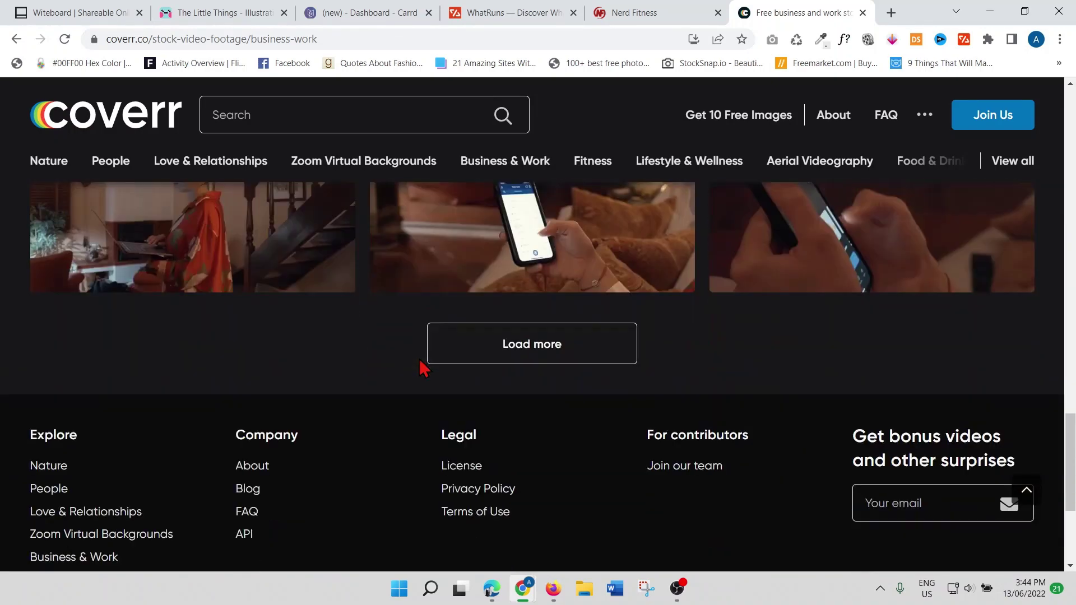
click(494, 355)
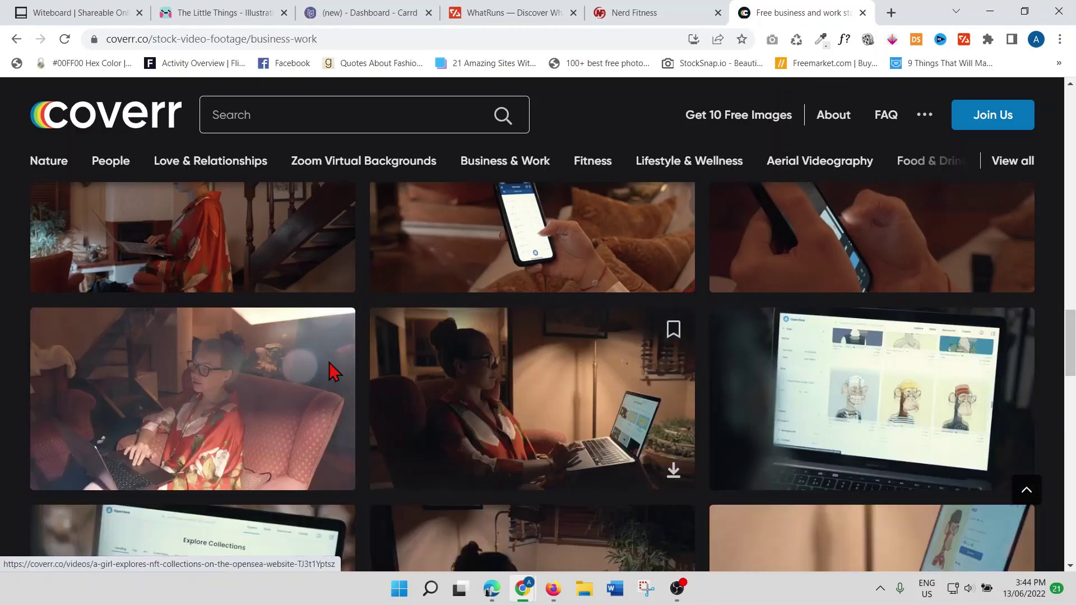
mouse_move(871, 399)
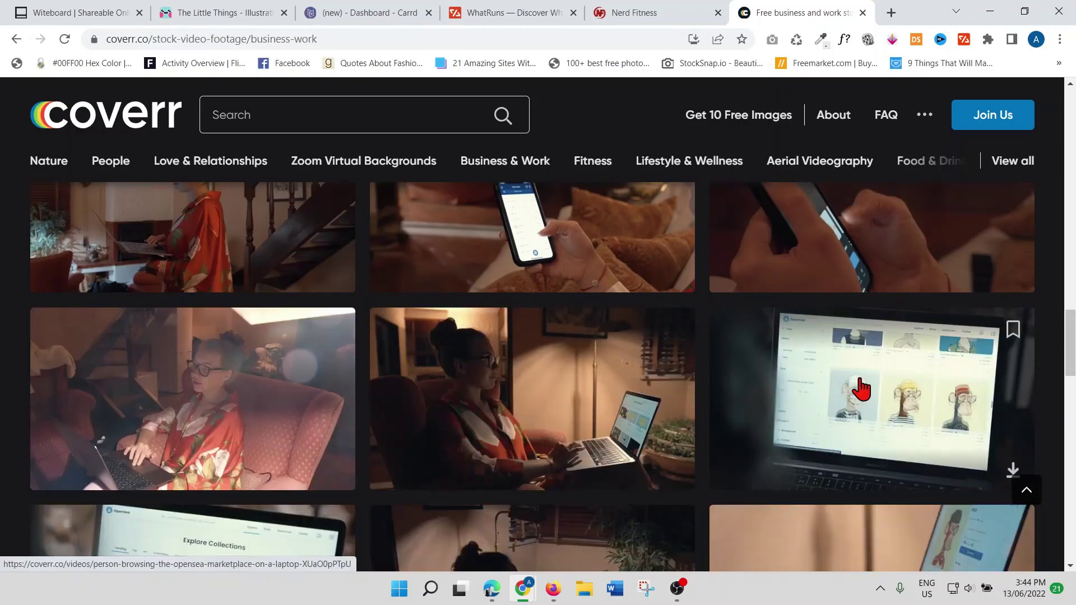
click(860, 389)
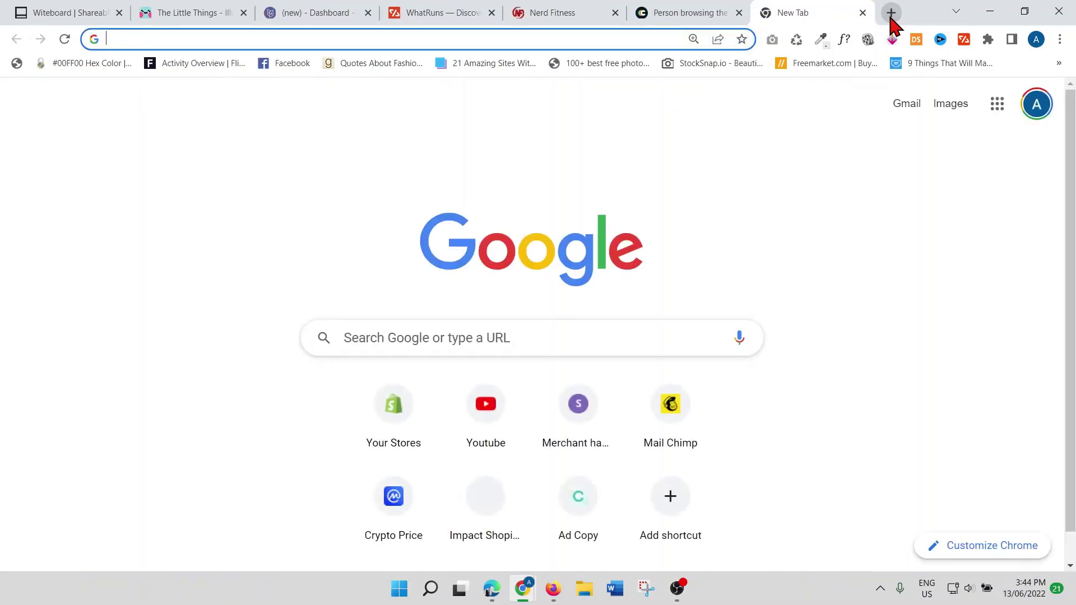
text(flourish)
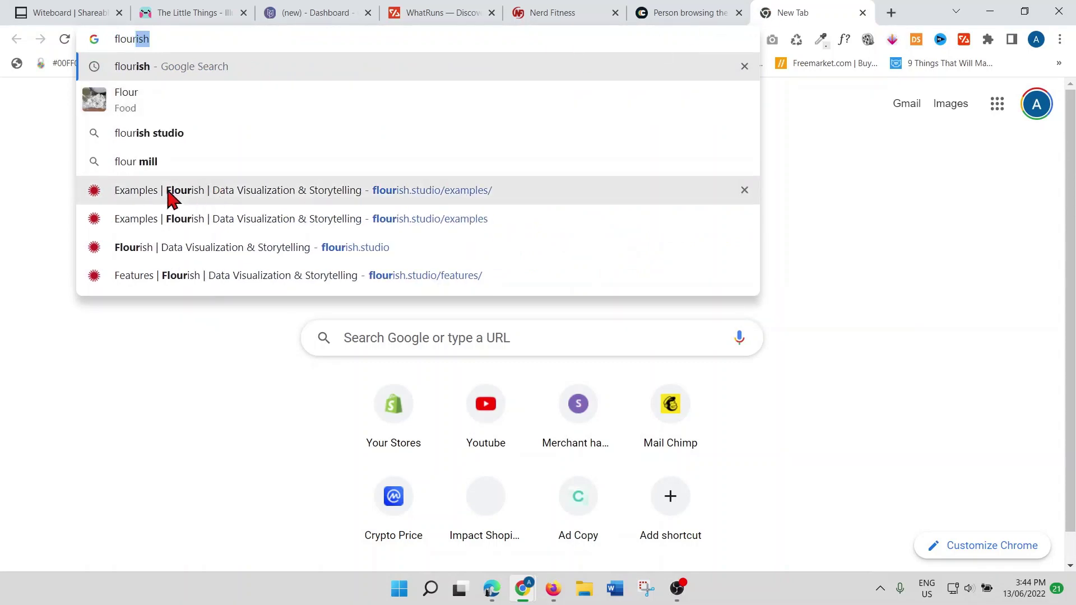
- Search for flourish studio from the new tab's address bar
click(161, 134)
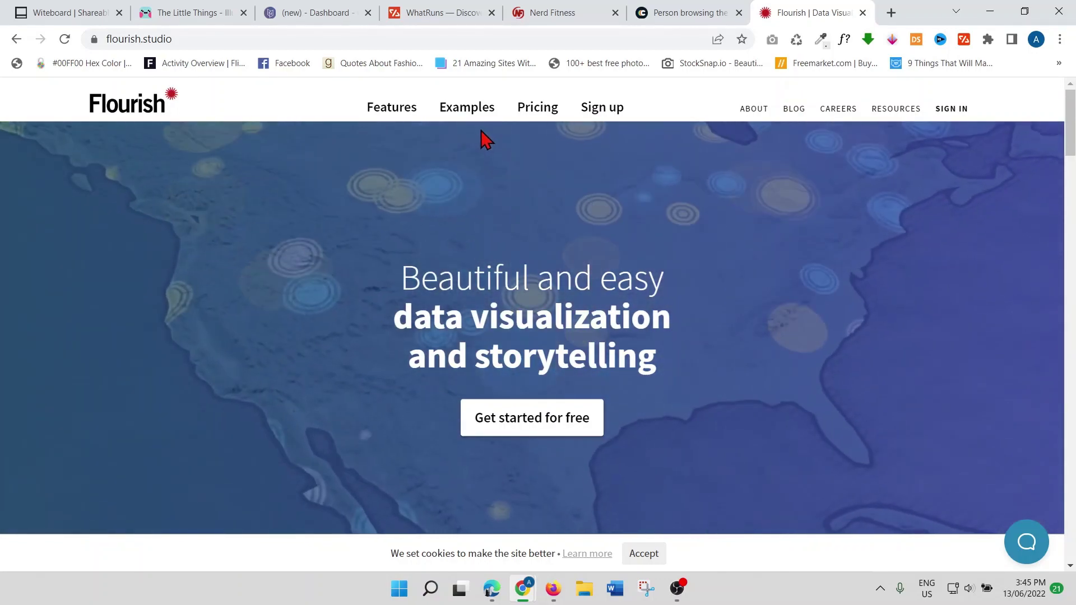
scroll(502, 260, down, 5)
scroll(501, 260, down, 3)
scroll(501, 259, down, 1)
scroll(502, 259, down, 4)
scroll(502, 259, up, 3)
scroll(502, 259, up, 4)
scroll(502, 258, up, 3)
scroll(499, 258, up, 1)
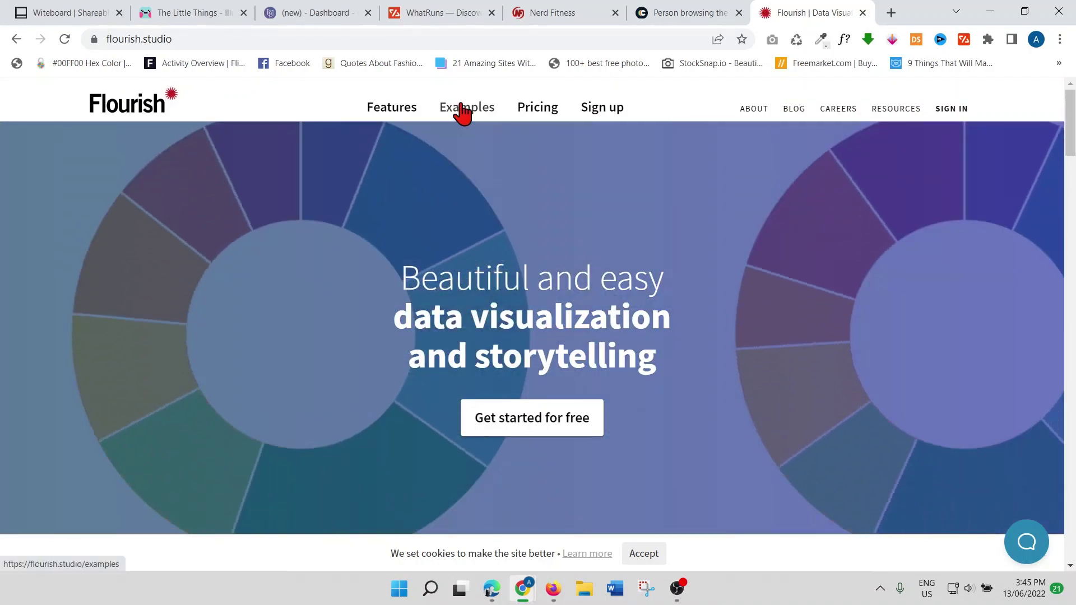
- Go to the Flourish Examples page with sample charts like the bar chart race
click(462, 112)
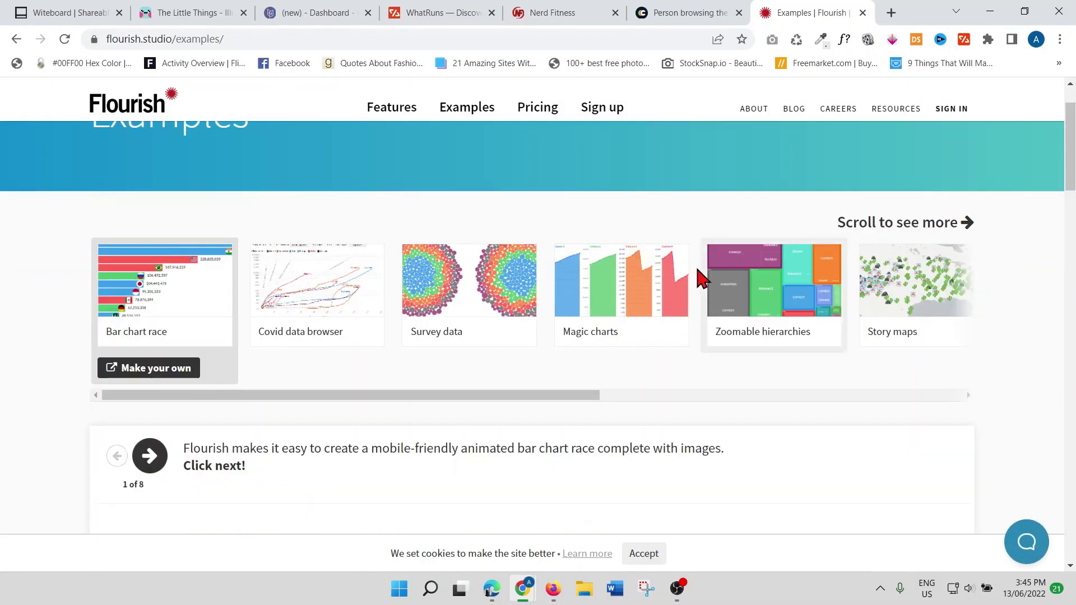
scroll(698, 278, down, 2)
scroll(697, 281, down, 3)
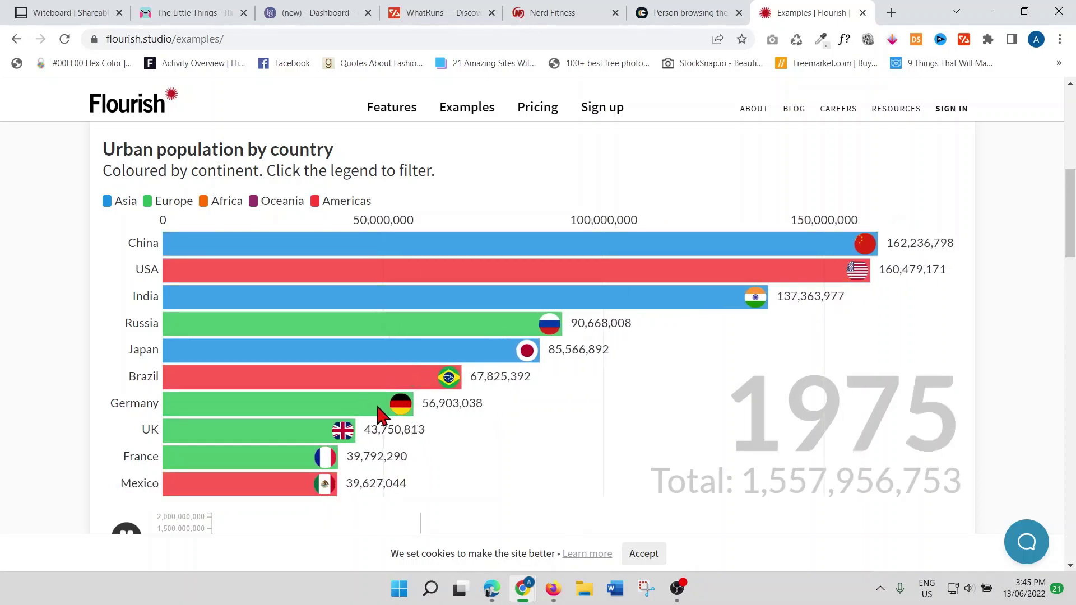
scroll(376, 411, down, 3)
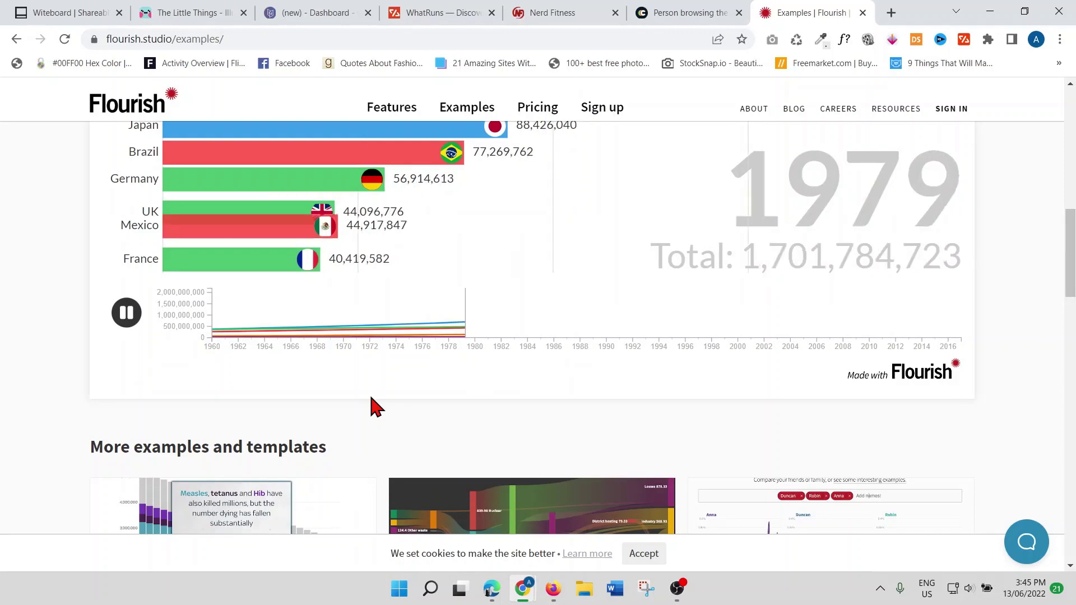
scroll(375, 407, up, 8)
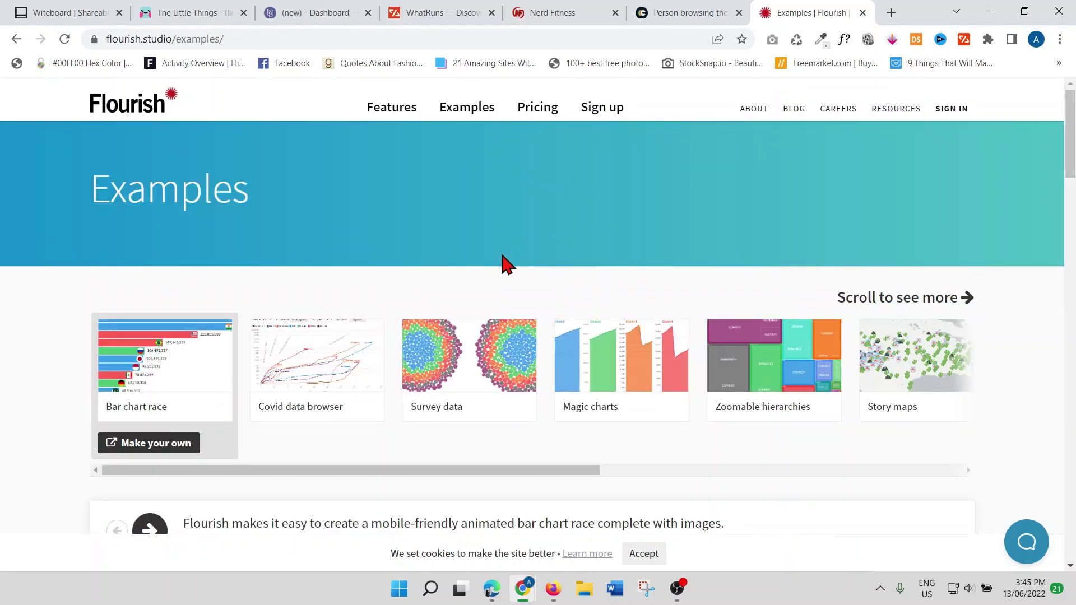
- Sign in to Flourish and start a new visualisation to browse the Choose a template gallery
click(954, 120)
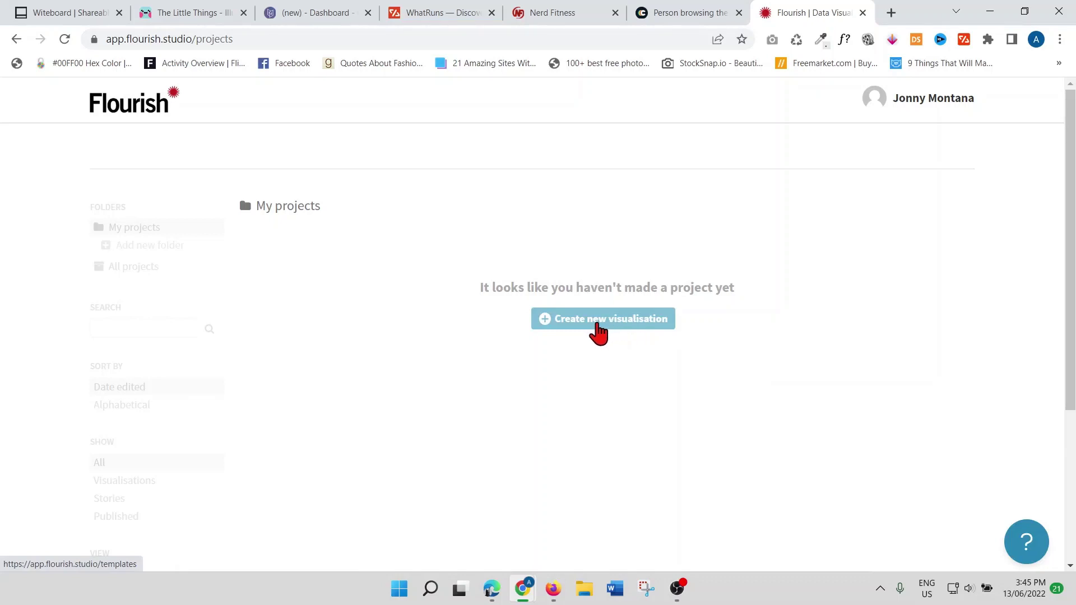
click(599, 329)
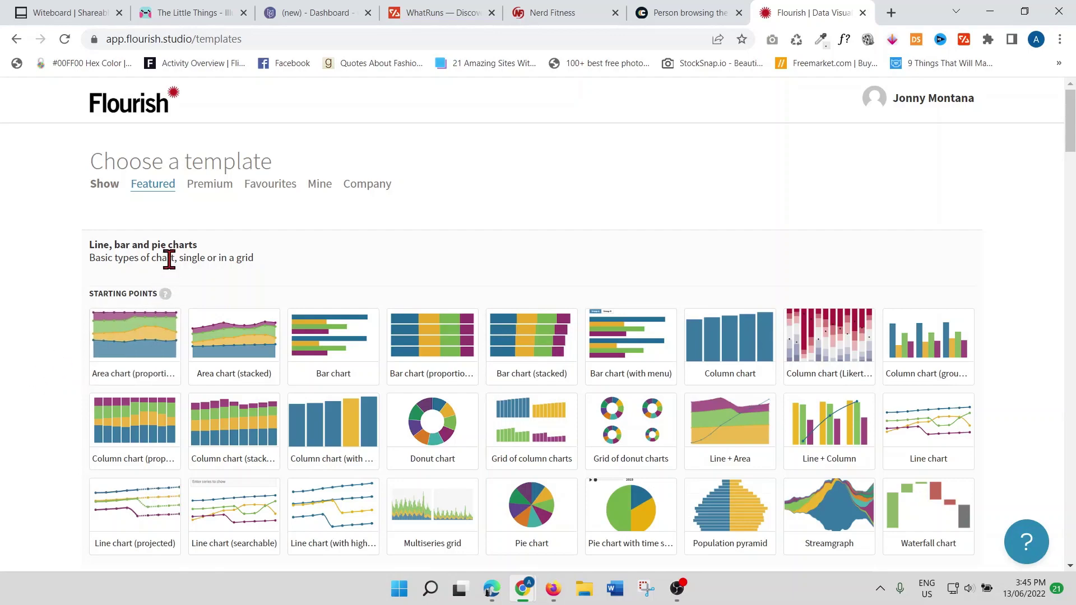
drag(199, 246, 84, 249)
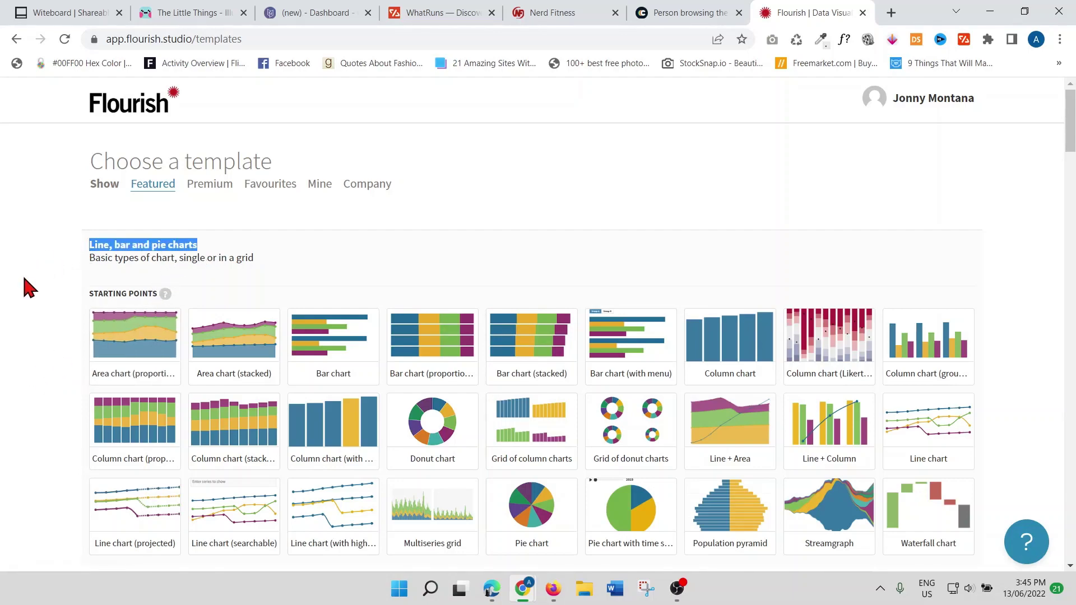
scroll(24, 288, down, 2)
scroll(38, 286, down, 2)
mouse_move(166, 311)
mouse_down()
mouse_move(88, 308)
mouse_move(43, 325)
mouse_up()
scroll(65, 332, down, 3)
scroll(60, 329, down, 2)
scroll(43, 325, down, 3)
drag(125, 277, 66, 296)
scroll(67, 294, down, 2)
mouse_move(132, 312)
mouse_down()
mouse_move(92, 314)
mouse_move(90, 331)
mouse_up()
scroll(73, 329, down, 3)
scroll(71, 332, down, 2)
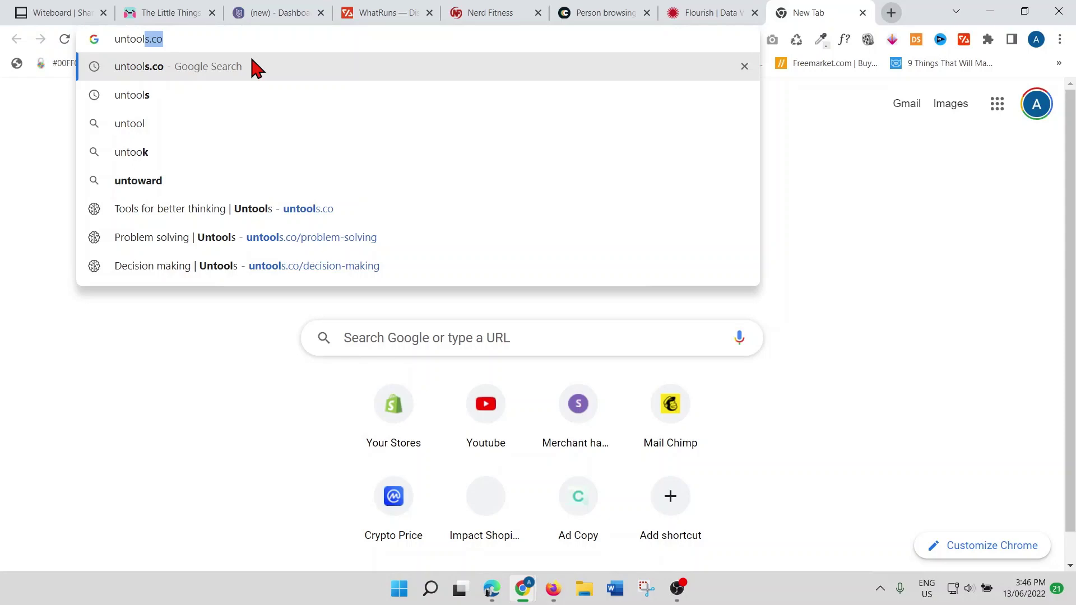
- Search the web for untools.co and open the Untools 'Tools for better thinking' site
key(BackSpace)
key(BackSpace)
click(133, 99)
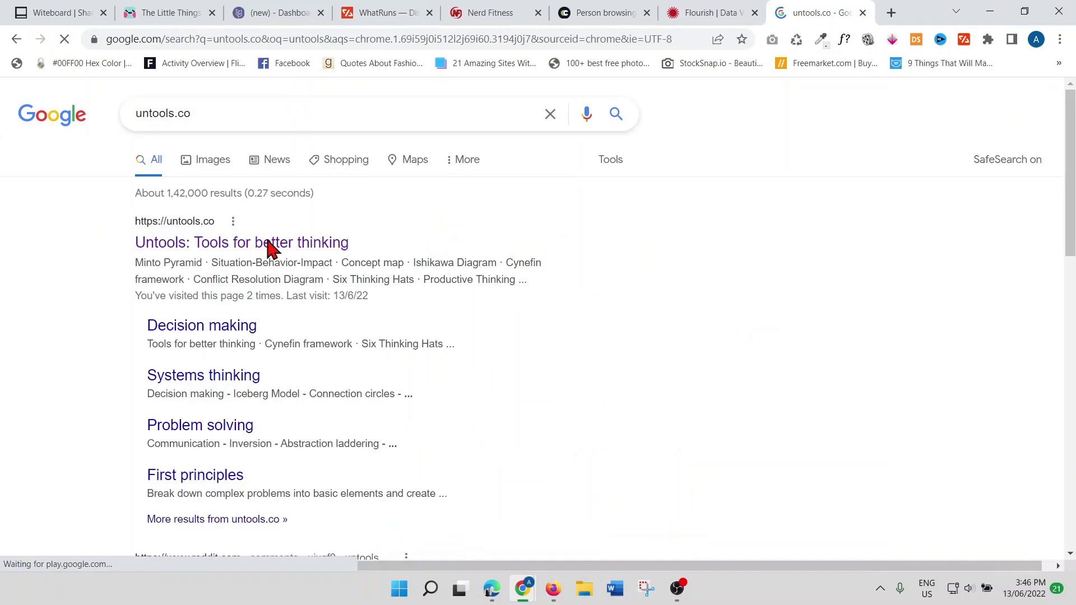
click(269, 244)
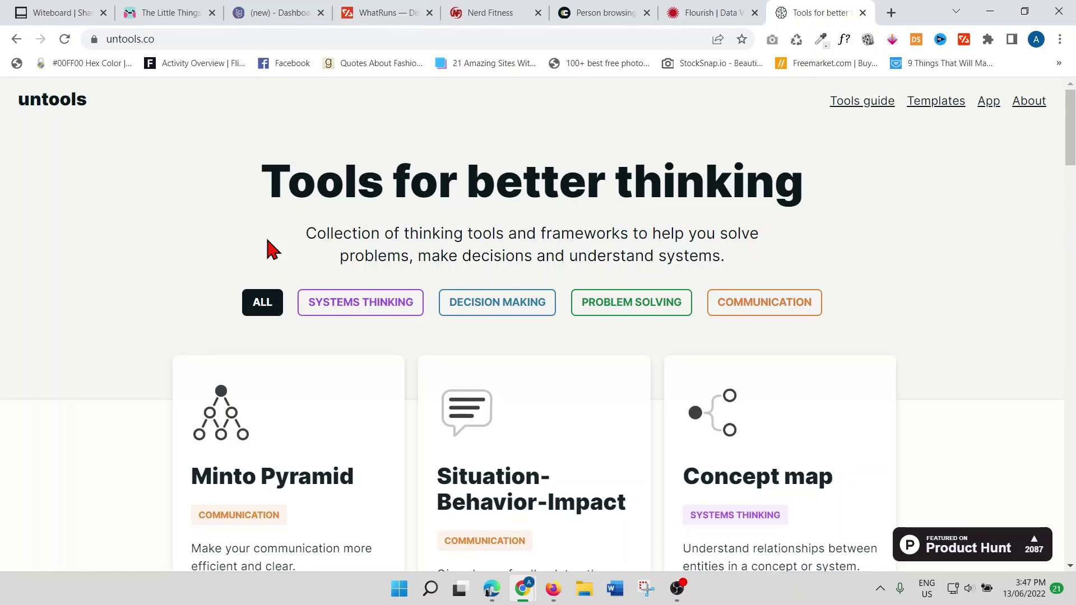
scroll(268, 248, down, 2)
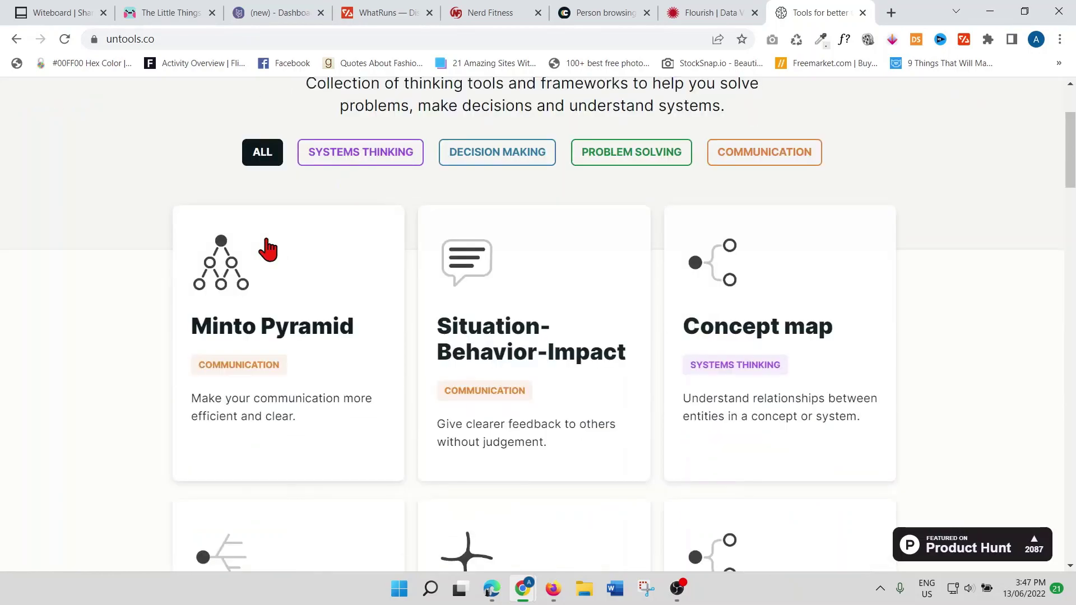
scroll(268, 248, down, 2)
scroll(267, 248, down, 1)
scroll(267, 248, down, 3)
scroll(268, 249, down, 1)
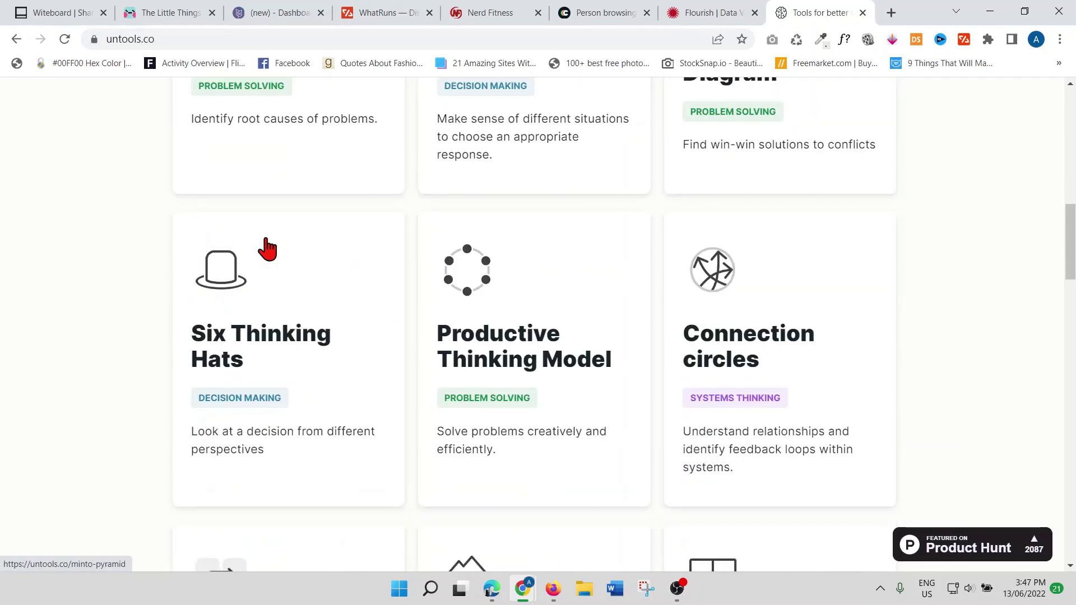
- Open the Six Thinking Hats article and highlight its How to use it heading and Decision Making label
click(233, 363)
scroll(236, 362, down, 2)
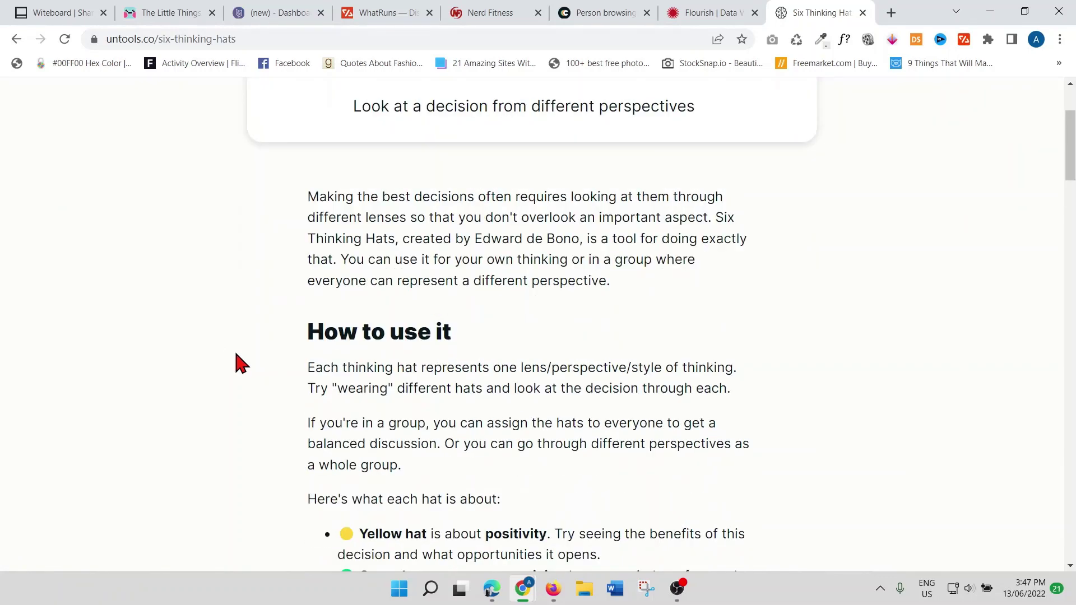
scroll(235, 355, down, 2)
drag(309, 185, 379, 221)
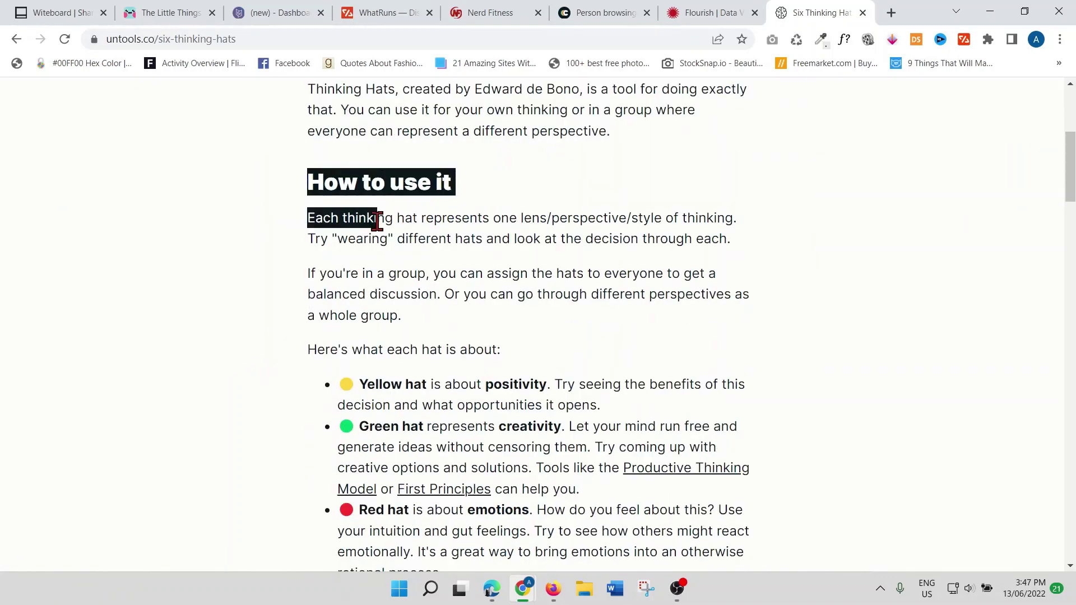
scroll(176, 269, up, 3)
scroll(177, 265, up, 1)
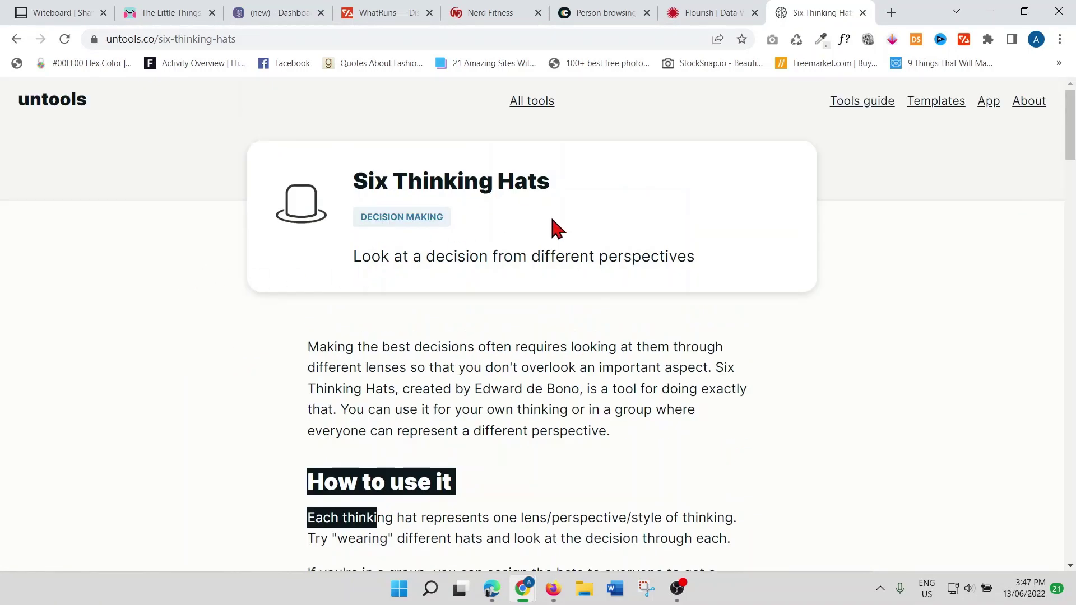
scroll(177, 373, down, 3)
scroll(179, 380, up, 3)
drag(456, 219, 367, 222)
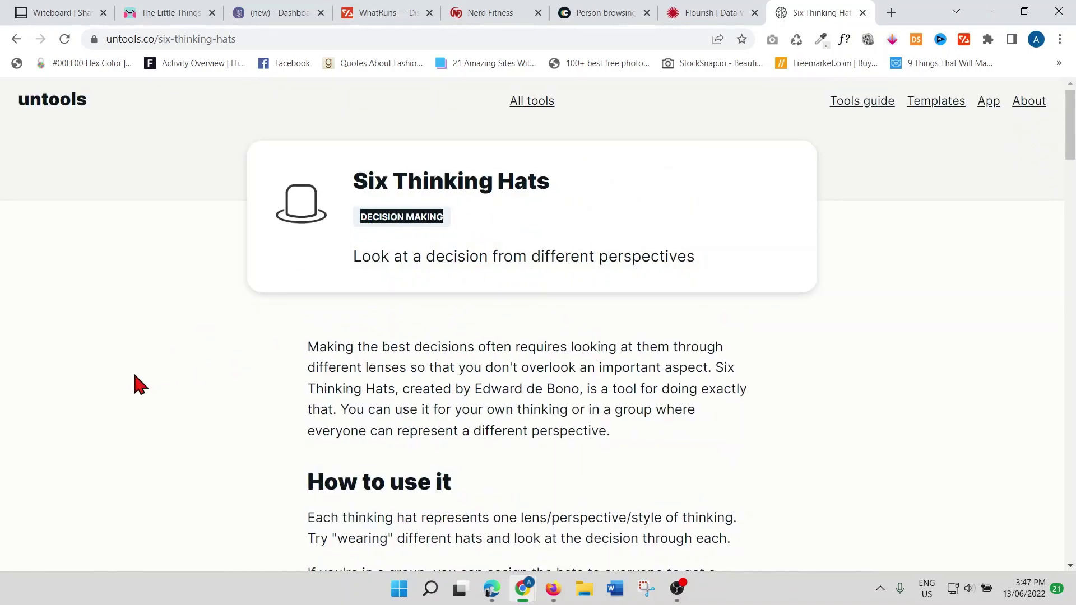
scroll(133, 384, down, 7)
scroll(132, 384, down, 7)
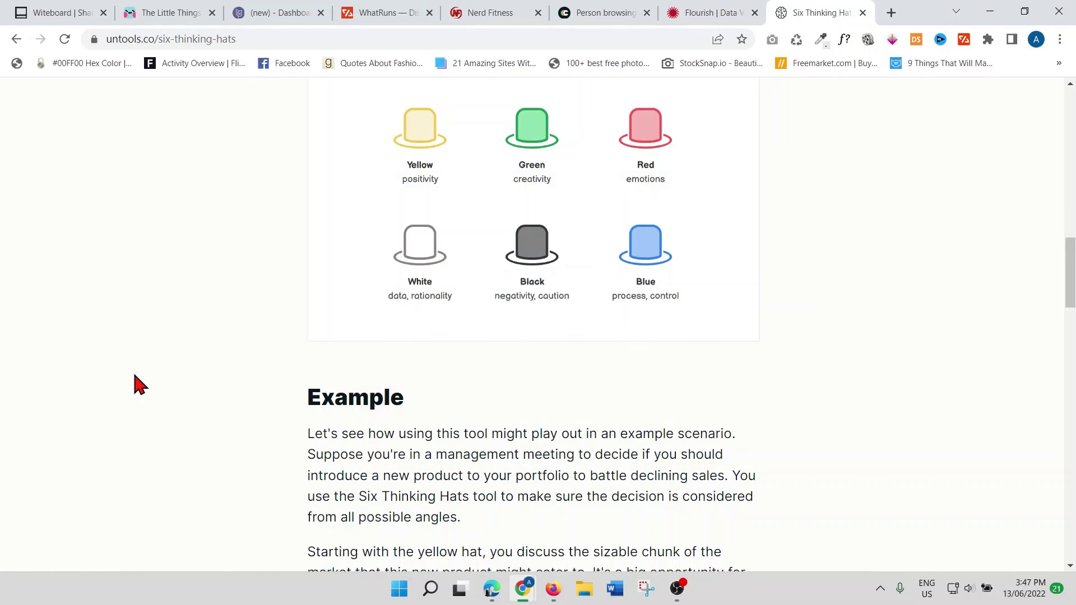
scroll(188, 368, down, 1)
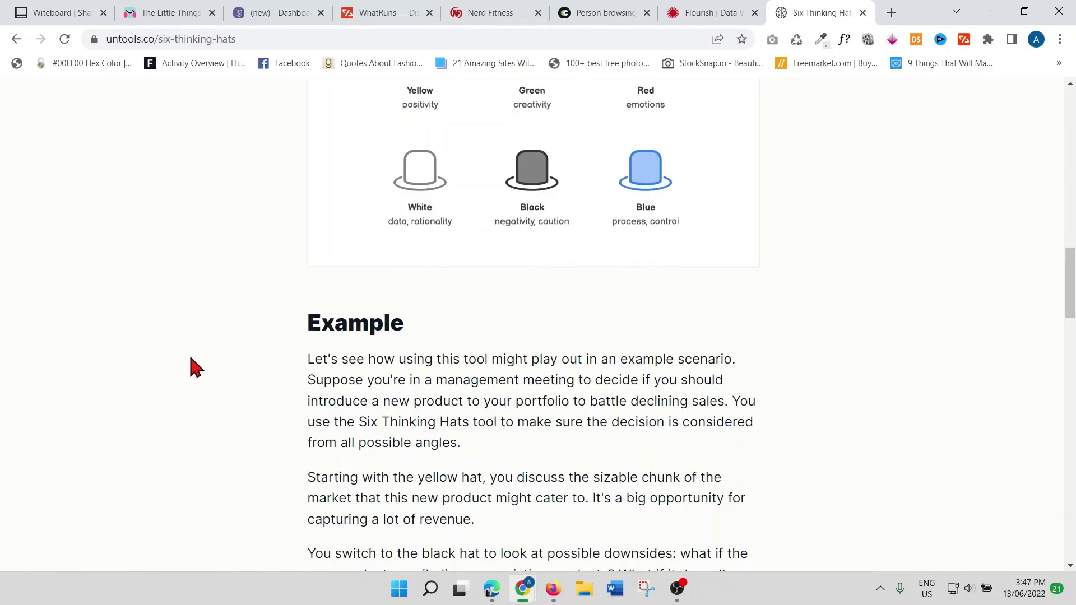
scroll(275, 365, down, 1)
scroll(278, 373, down, 1)
scroll(431, 326, down, 1)
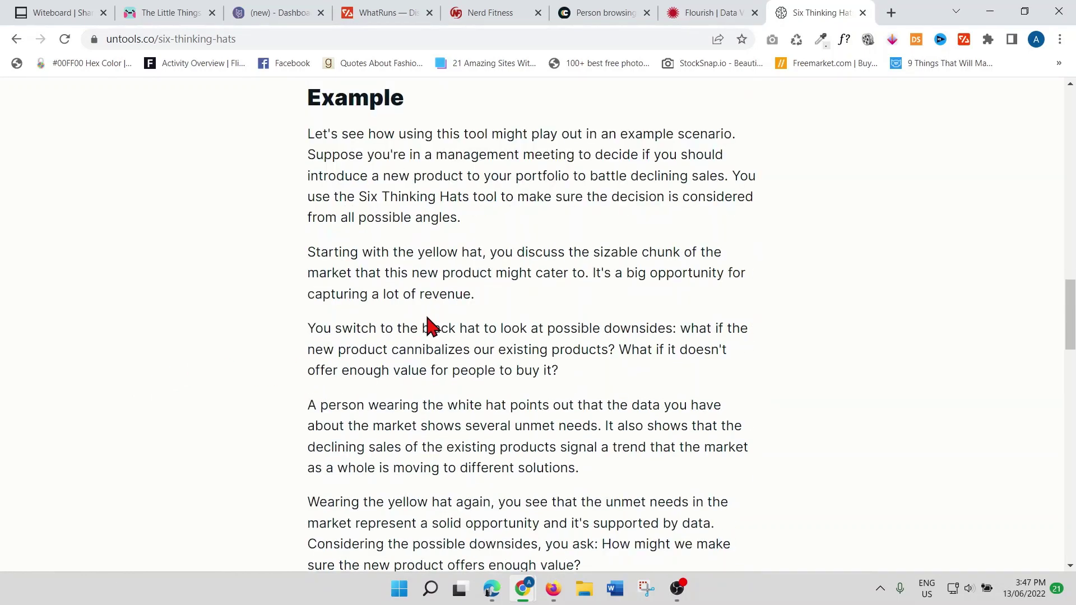
scroll(431, 326, down, 1)
scroll(429, 327, down, 1)
scroll(426, 319, down, 3)
scroll(425, 320, down, 3)
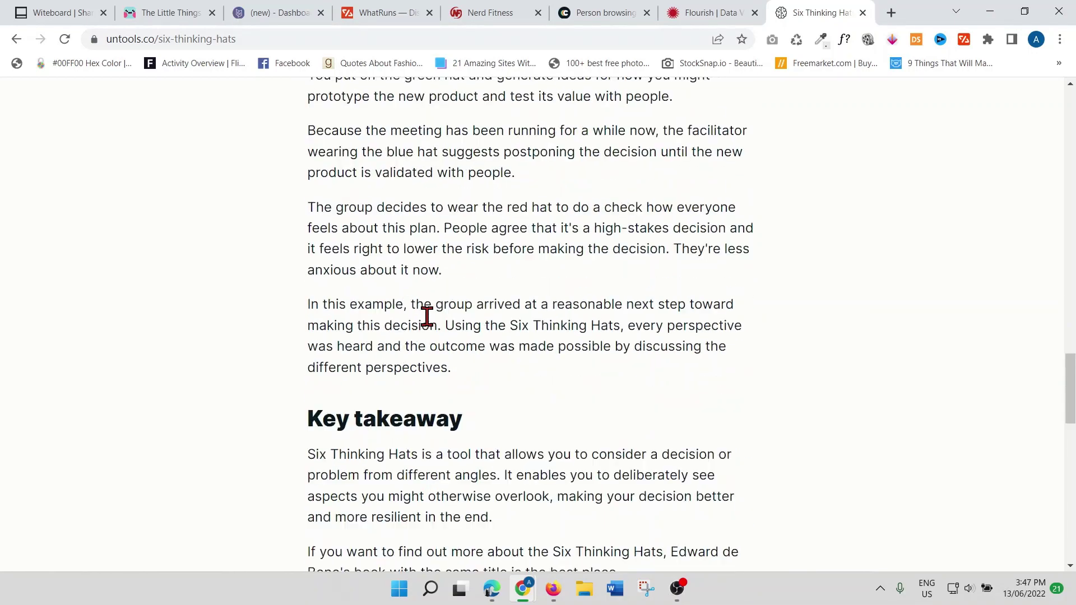
scroll(426, 316, down, 2)
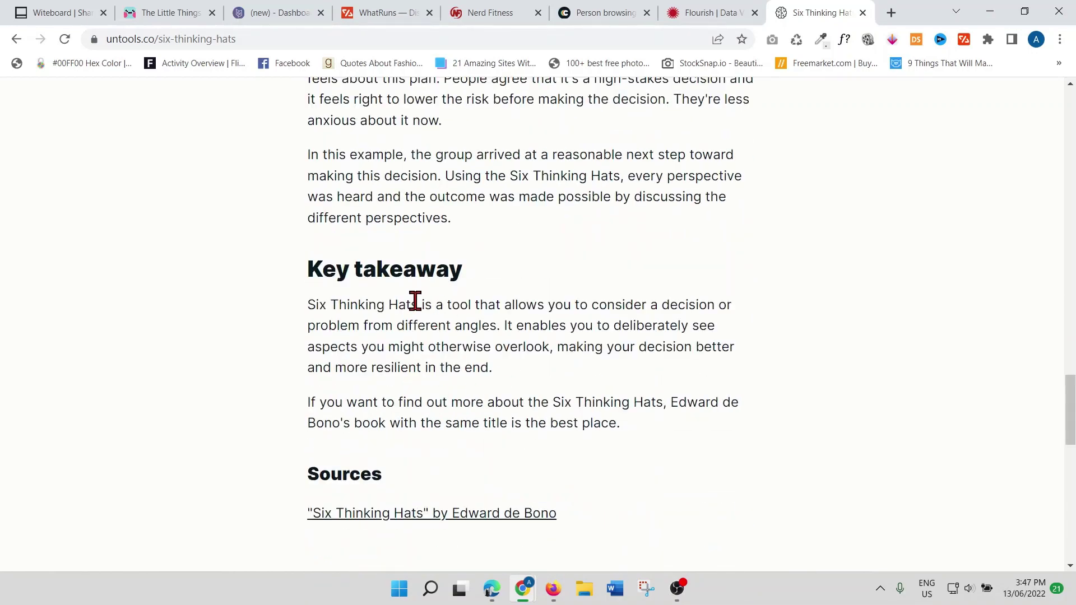
scroll(414, 303, up, 3)
scroll(414, 302, up, 5)
scroll(414, 303, up, 5)
scroll(416, 306, up, 3)
- Filter Untools to decision-making tools and open the Eisenhower Matrix article
click(17, 38)
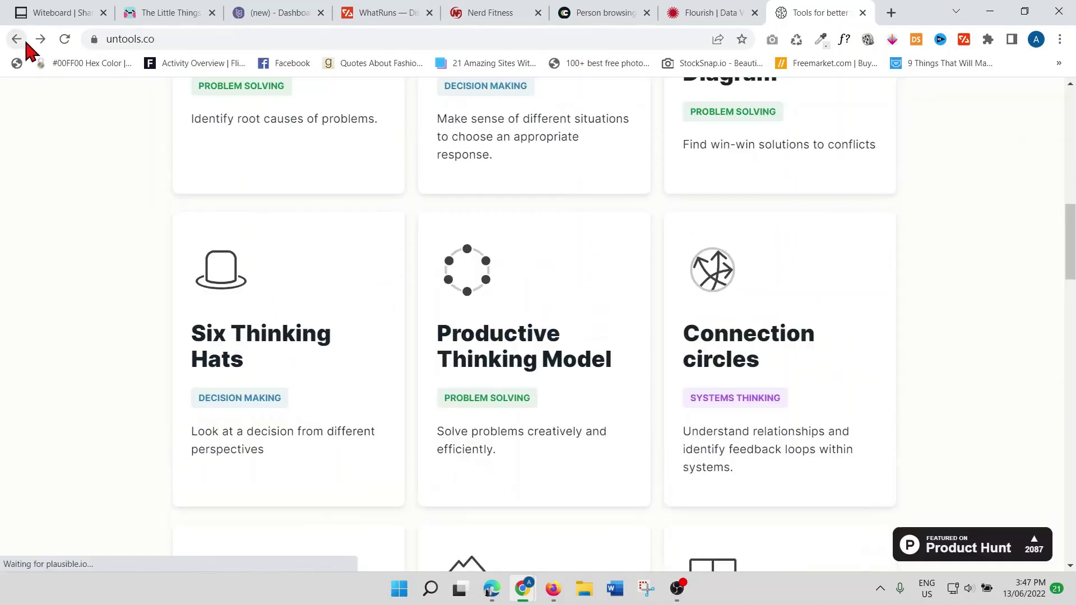
scroll(841, 420, up, 3)
scroll(840, 421, up, 3)
scroll(840, 420, up, 3)
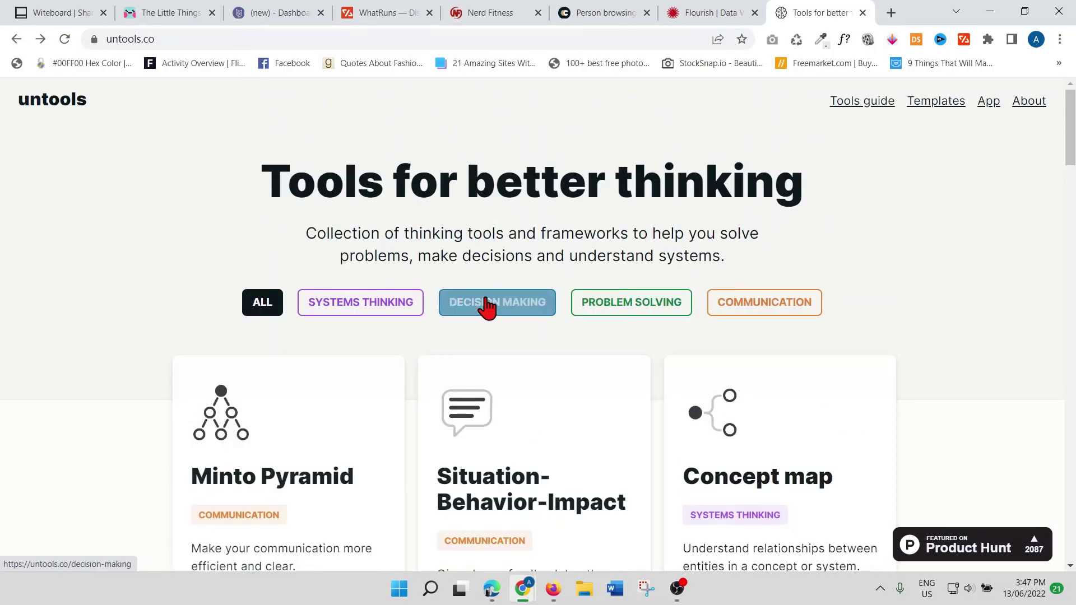
click(527, 308)
scroll(142, 378, down, 5)
scroll(143, 379, down, 2)
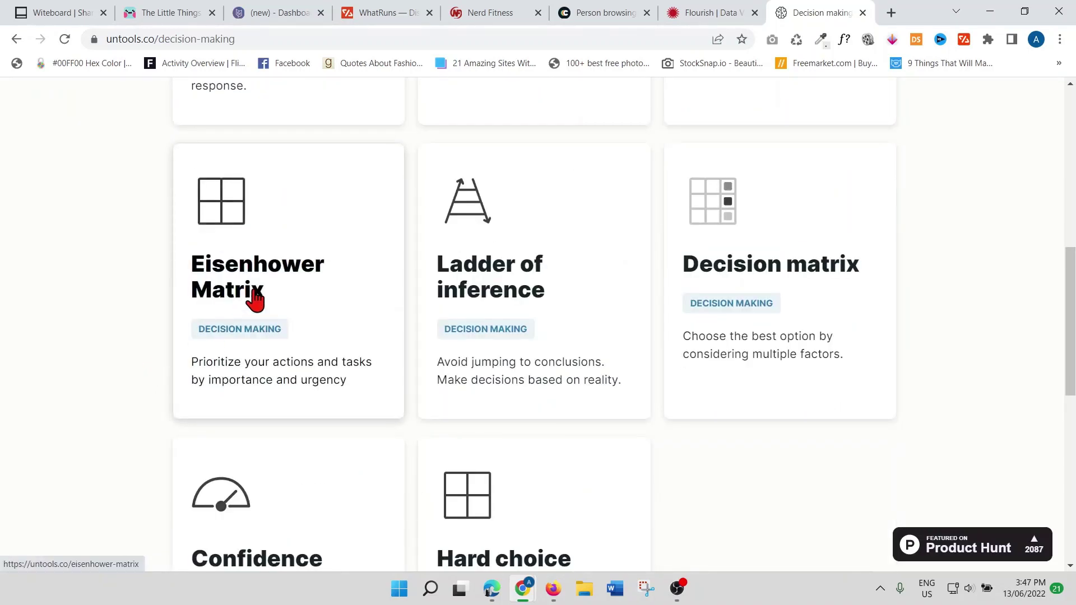
click(255, 298)
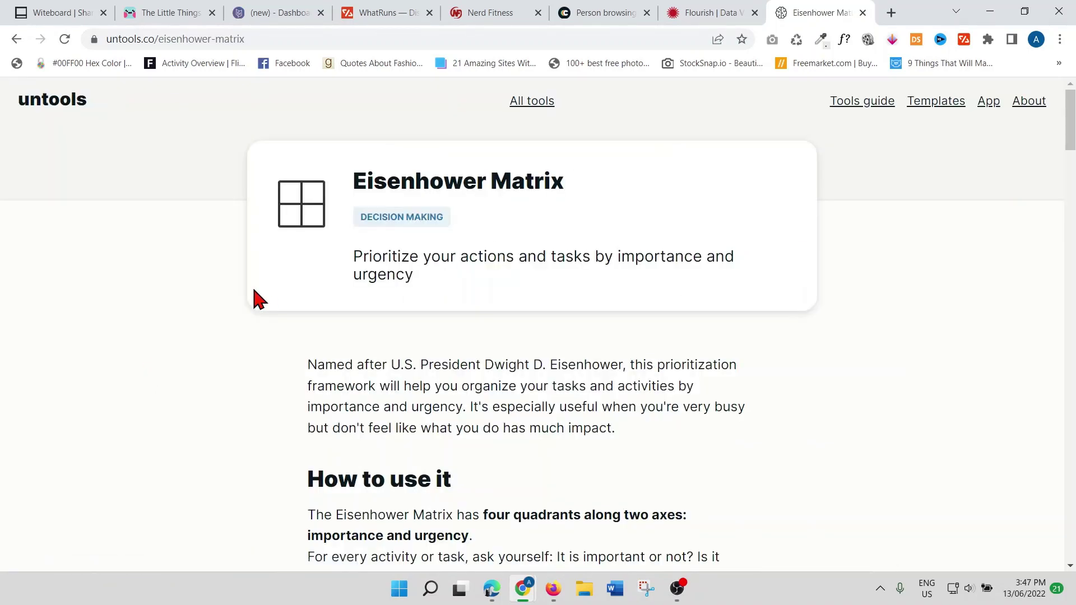
scroll(254, 298, down, 1)
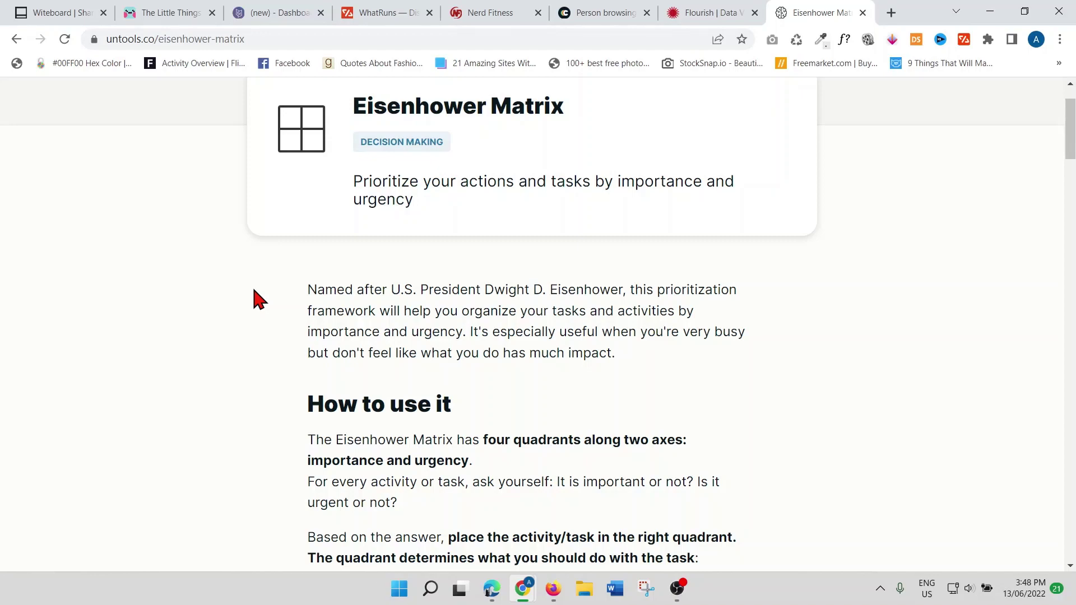
scroll(254, 298, down, 5)
scroll(254, 299, down, 3)
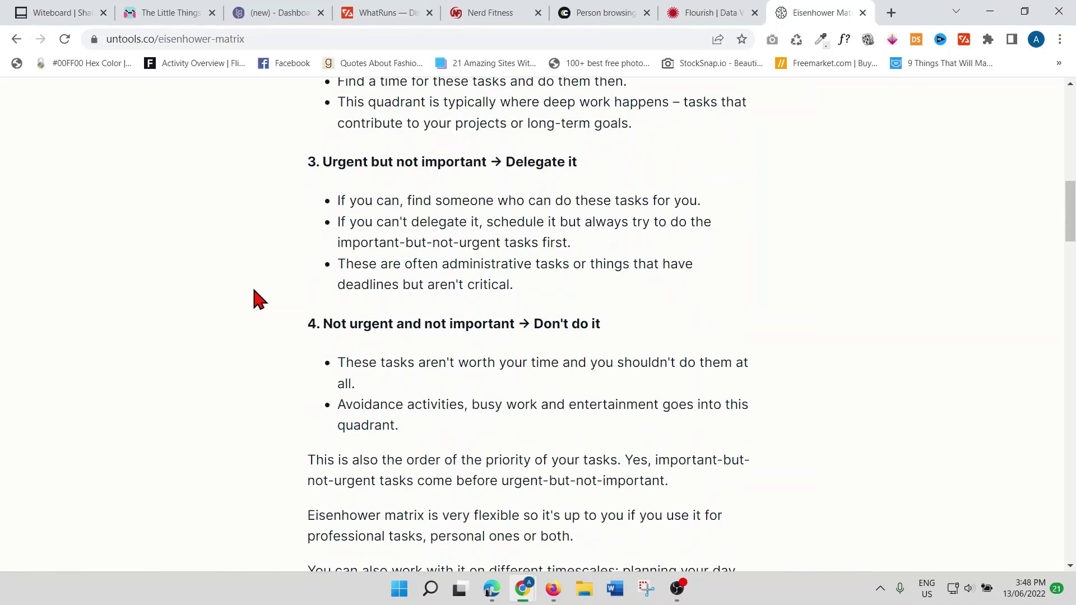
scroll(254, 298, down, 2)
scroll(254, 299, down, 6)
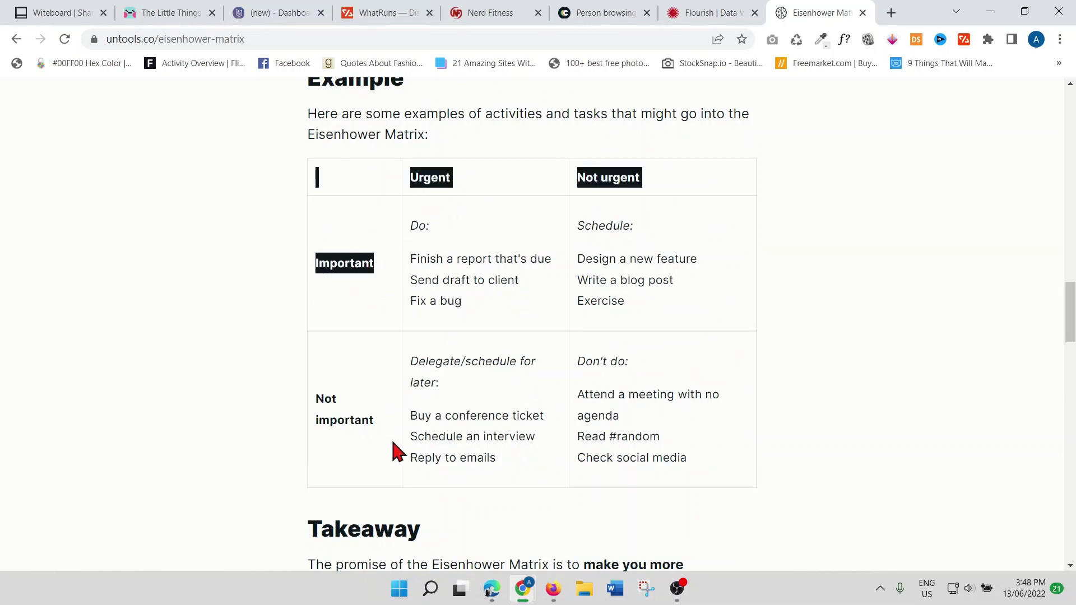
- Highlight the example table's row and column headers and its urgent/important sample tasks
drag(382, 425, 327, 398)
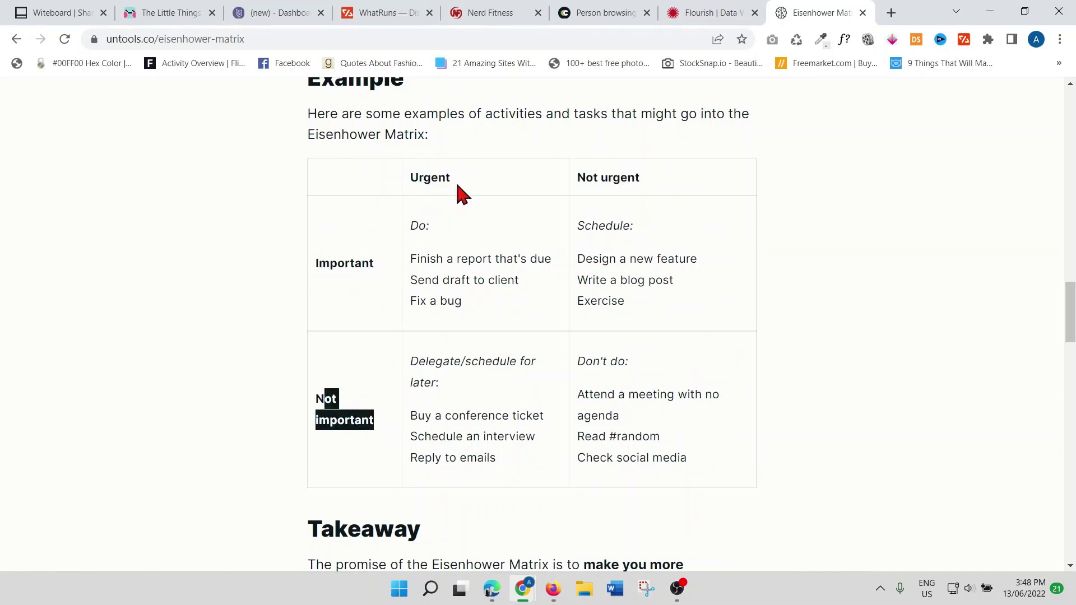
drag(454, 175, 409, 177)
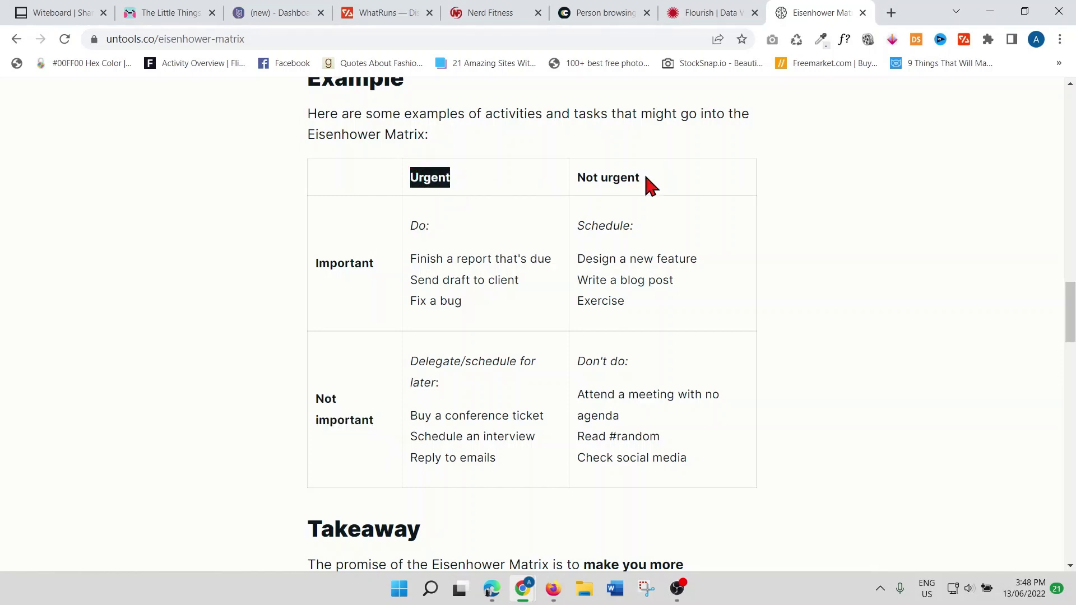
drag(644, 183, 569, 185)
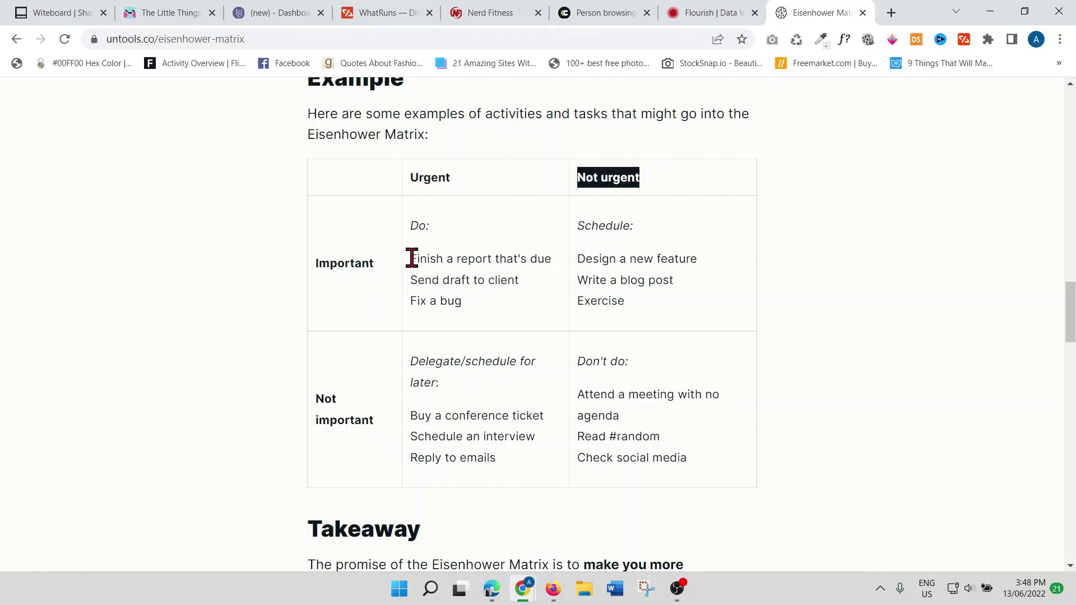
mouse_move(411, 257)
mouse_down()
mouse_move(505, 279)
mouse_move(521, 315)
mouse_up()
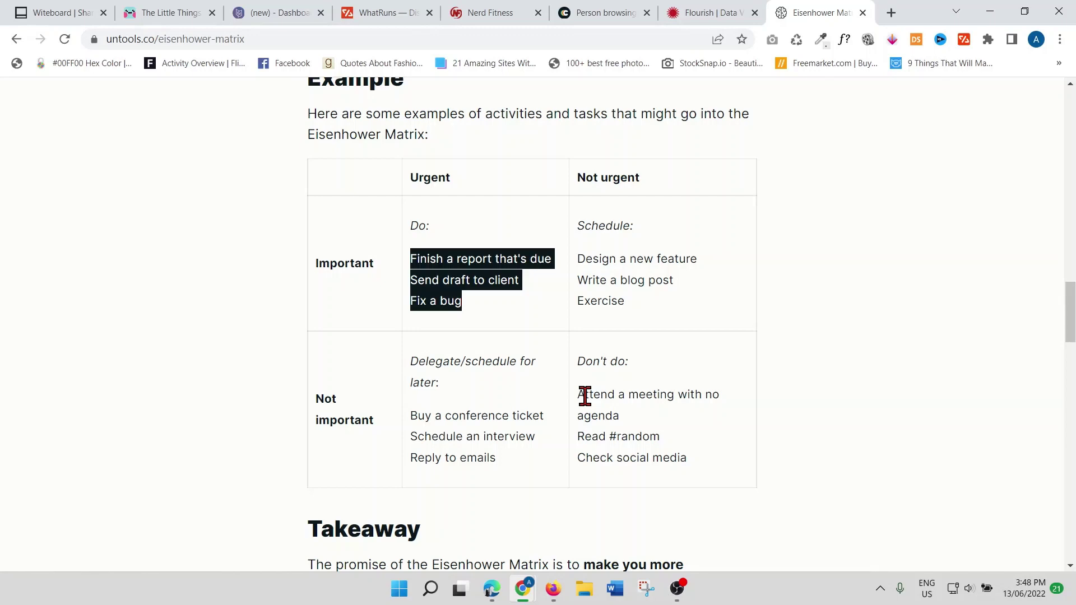
drag(584, 396, 703, 469)
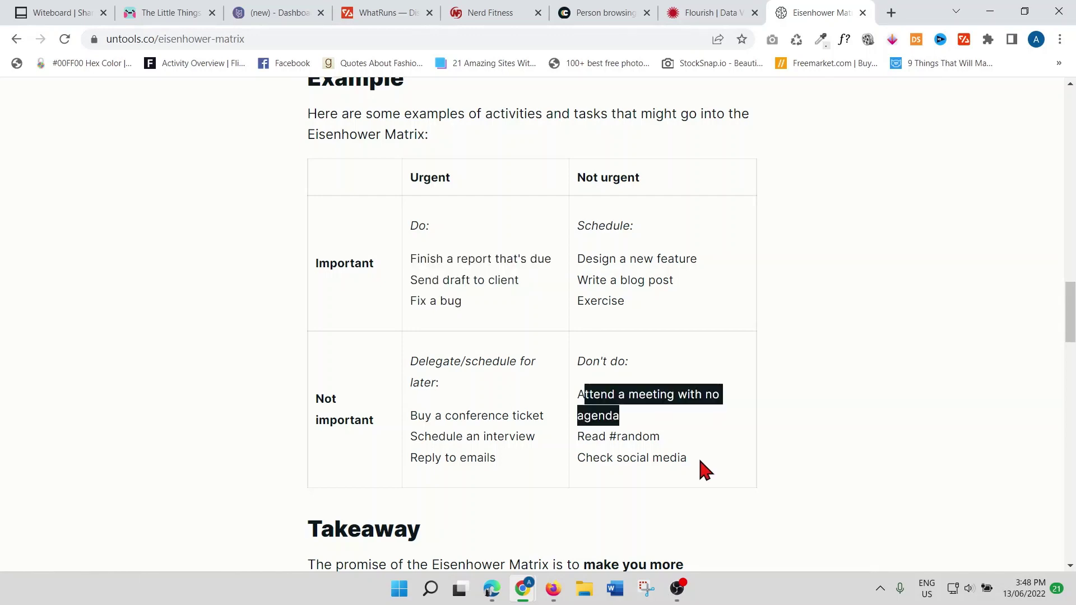
drag(350, 420, 331, 420)
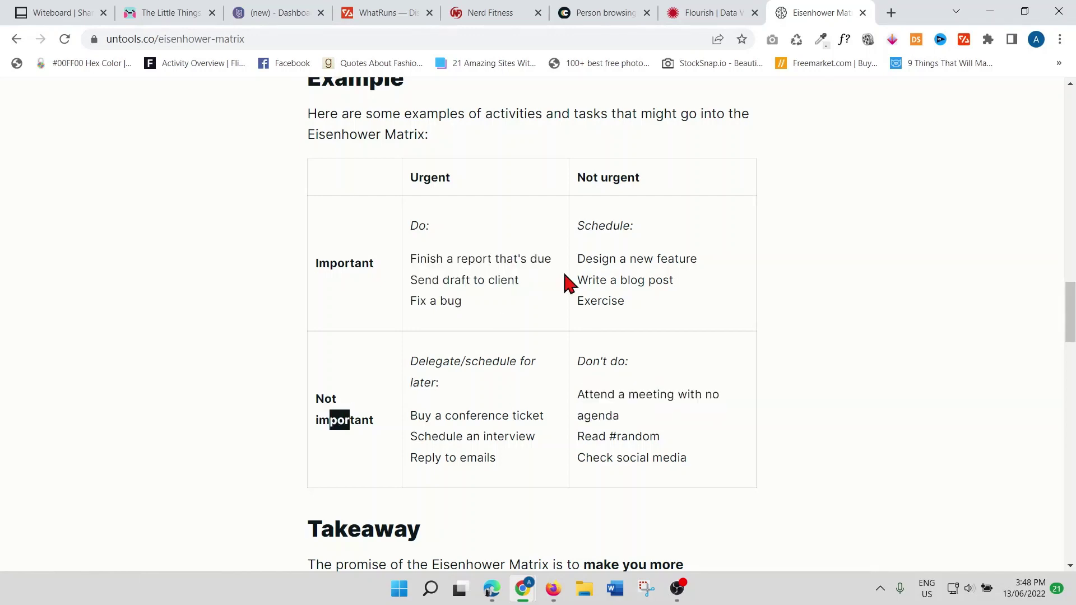
drag(641, 179, 567, 182)
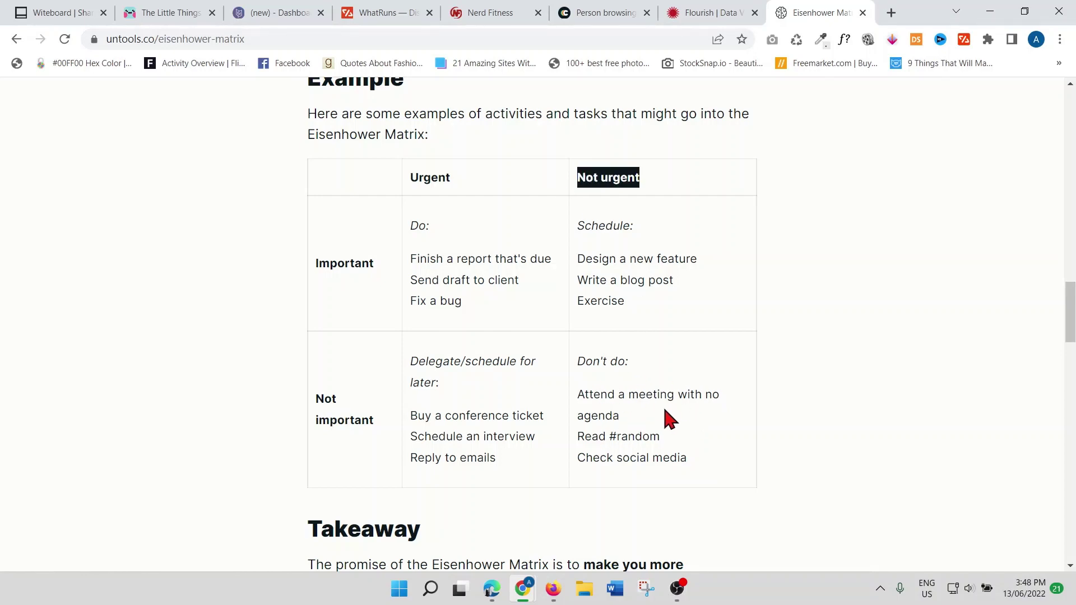
scroll(649, 386, up, 3)
scroll(649, 386, up, 3)
scroll(650, 386, up, 4)
scroll(649, 387, up, 5)
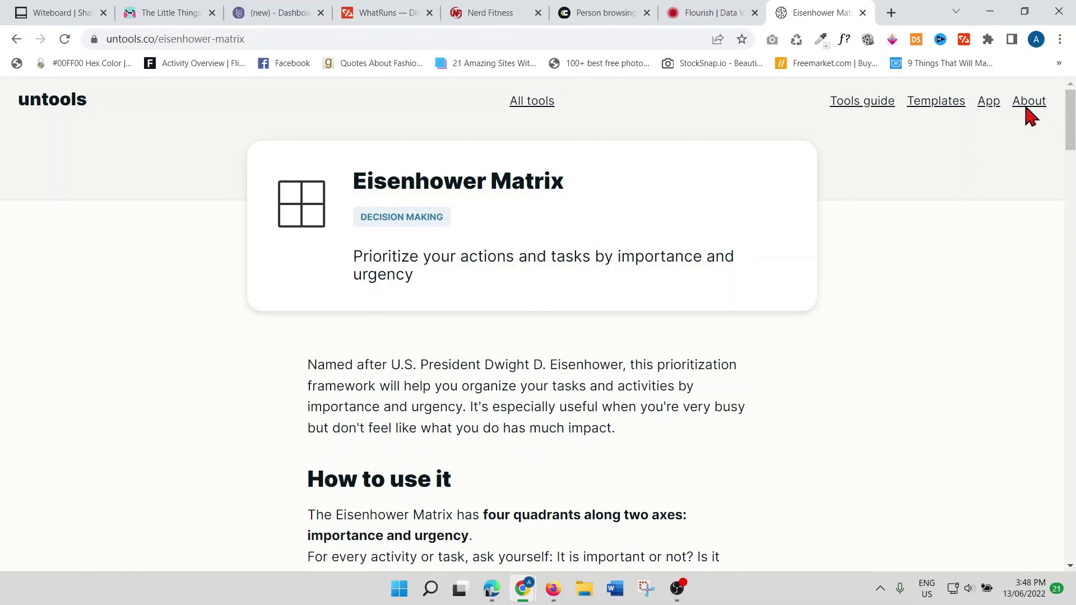
- Search Google for lumen5, reach the Lumen5 login page, then switch to the Firefox window
click(891, 14)
text(l)
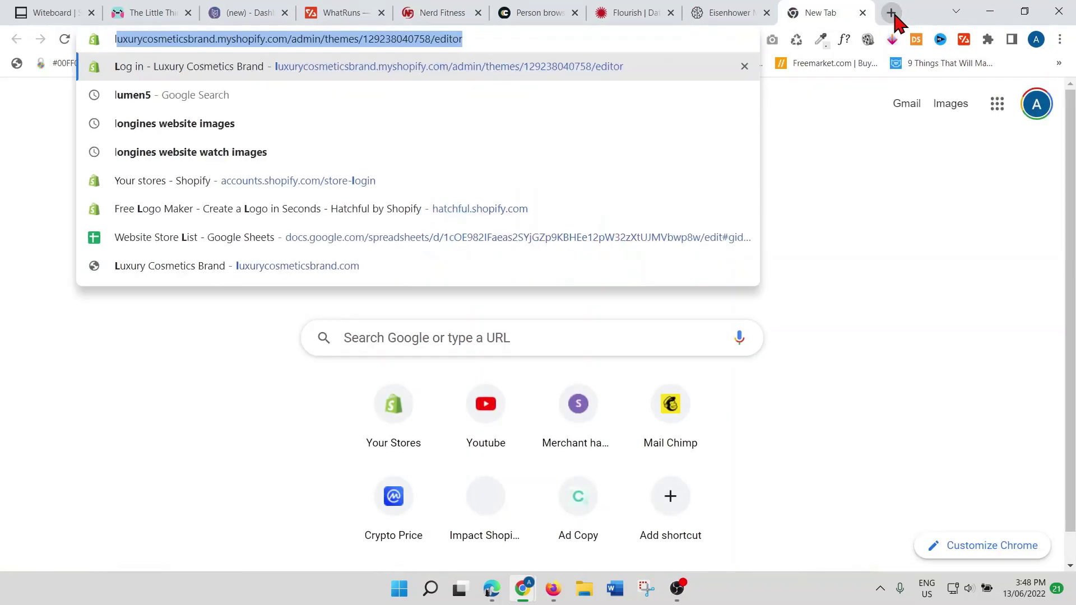
text(umen)
key(Return)
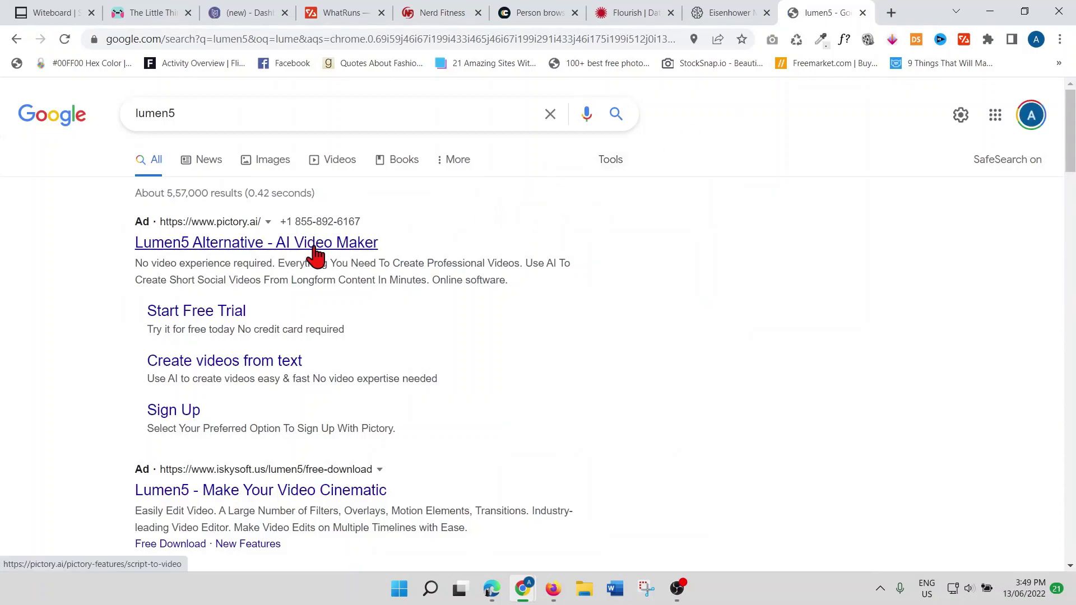
scroll(338, 353, down, 3)
click(299, 307)
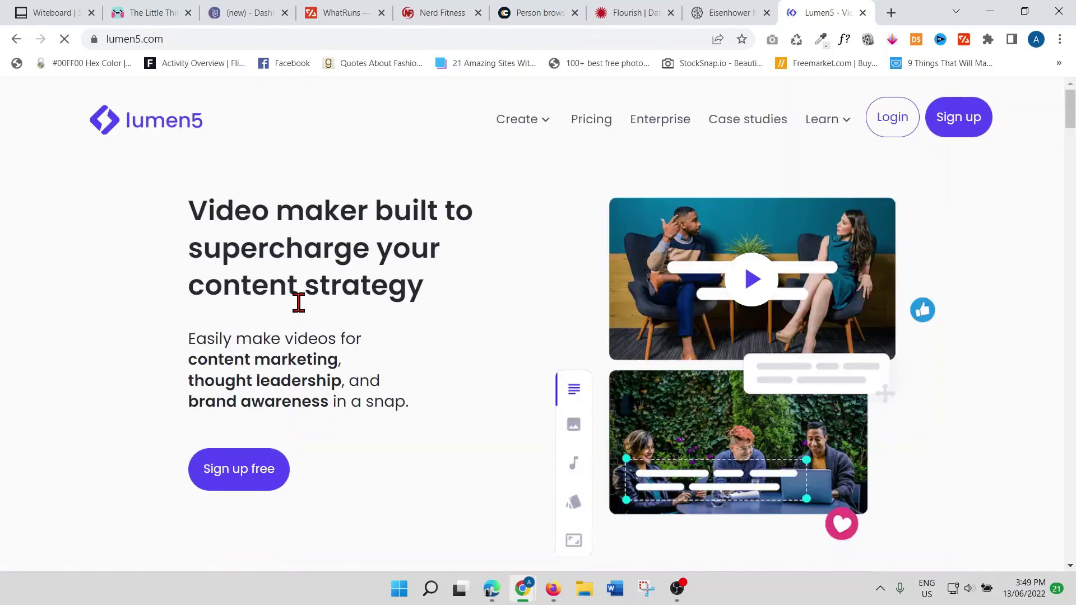
click(896, 127)
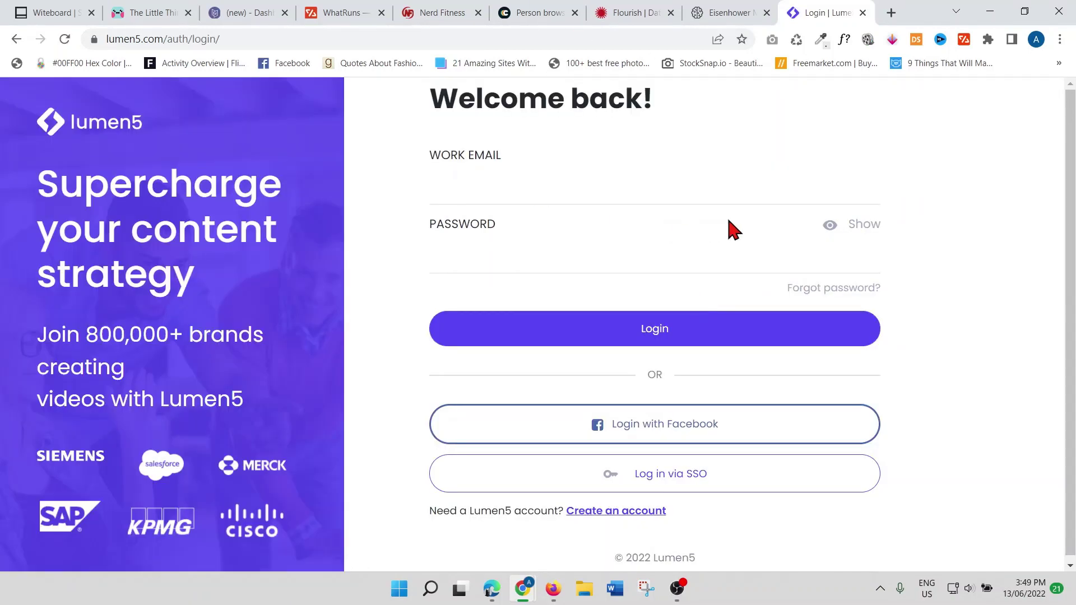
click(552, 588)
- Start a fresh Firefox tab for loading the Lumen5 dashboard
click(171, 17)
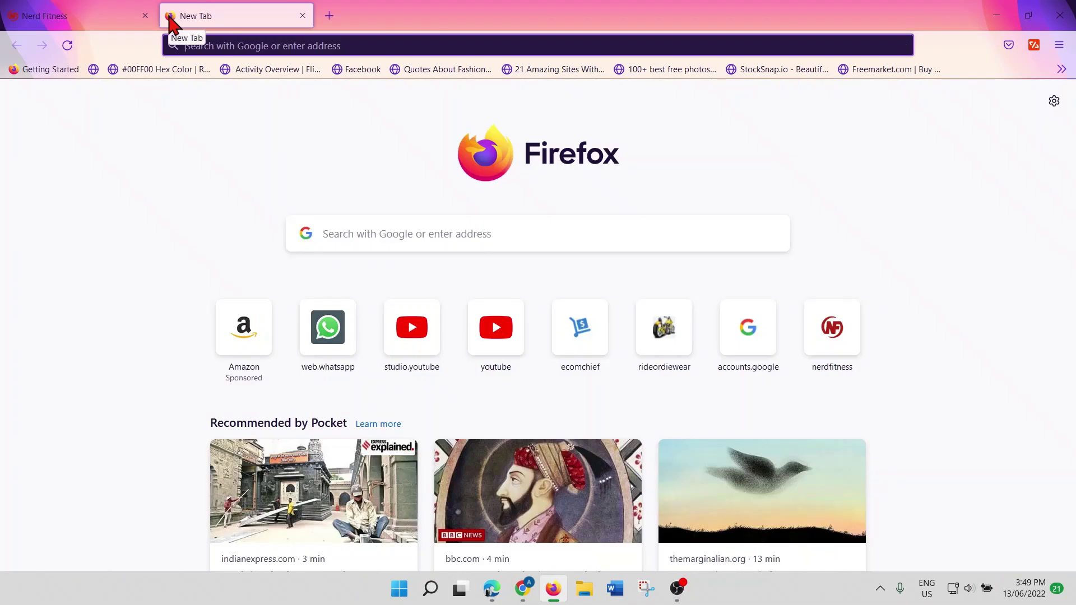
text(lumen5.com/dashboard/)
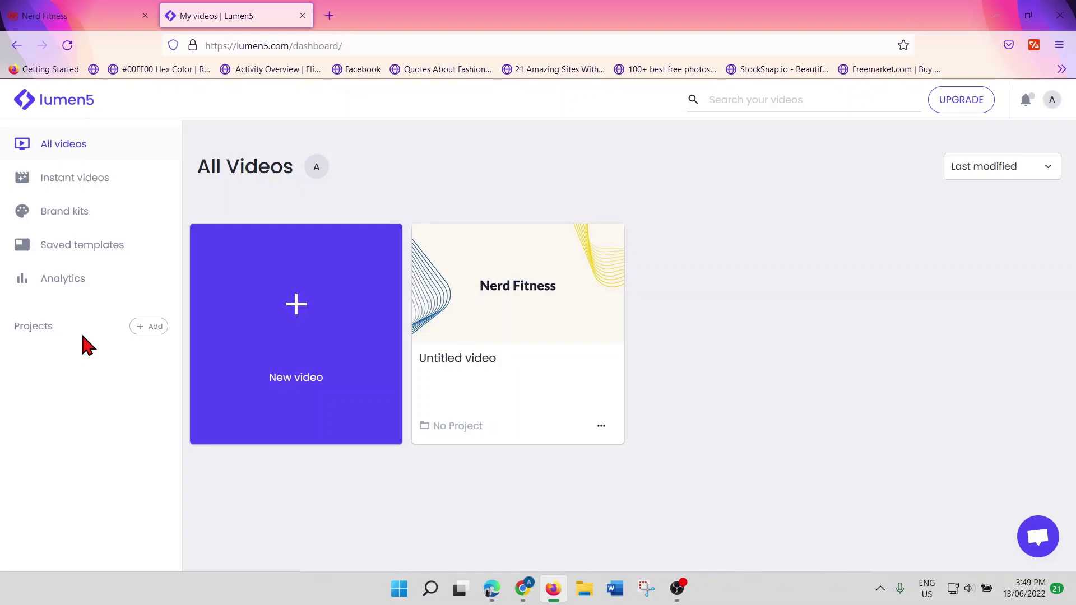
- Create a new video from the Aether template after previewing it
click(255, 348)
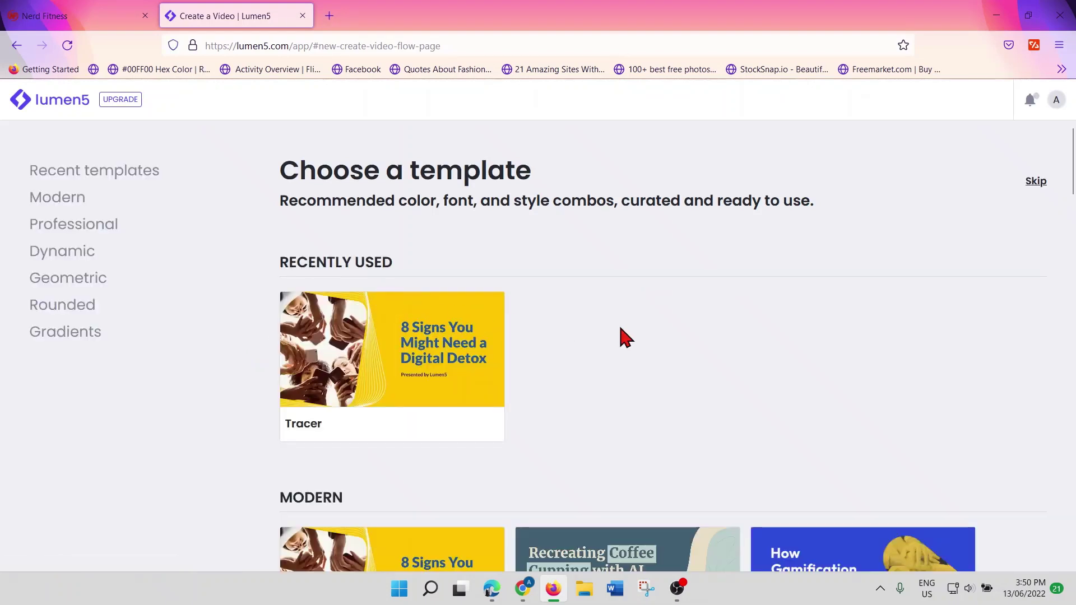
scroll(656, 350, down, 1)
scroll(656, 351, down, 2)
scroll(651, 347, down, 2)
scroll(647, 339, down, 2)
scroll(644, 340, down, 1)
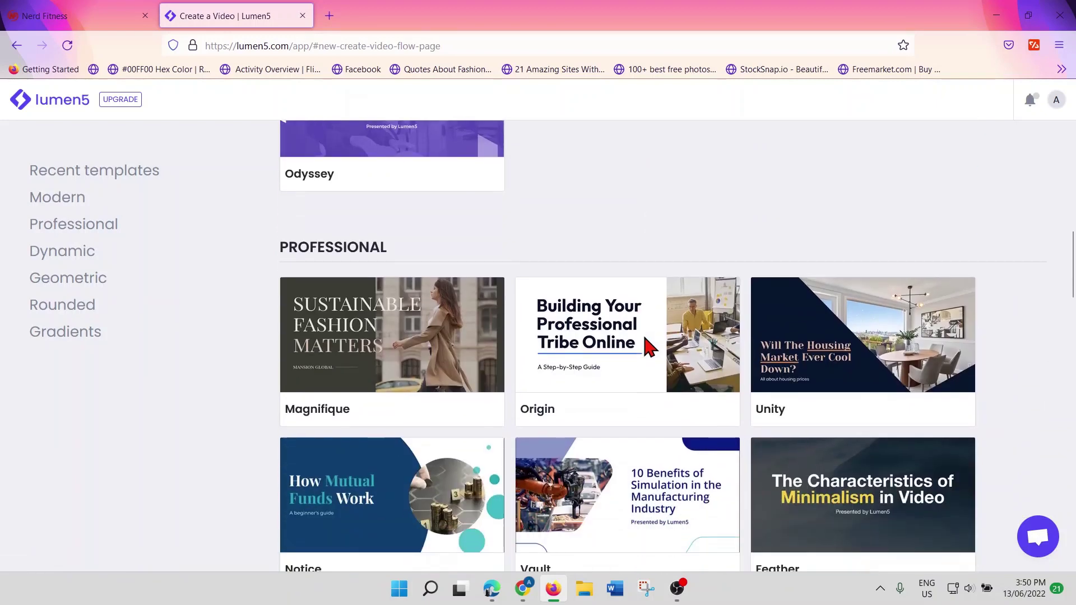
scroll(645, 340, down, 1)
scroll(646, 347, down, 1)
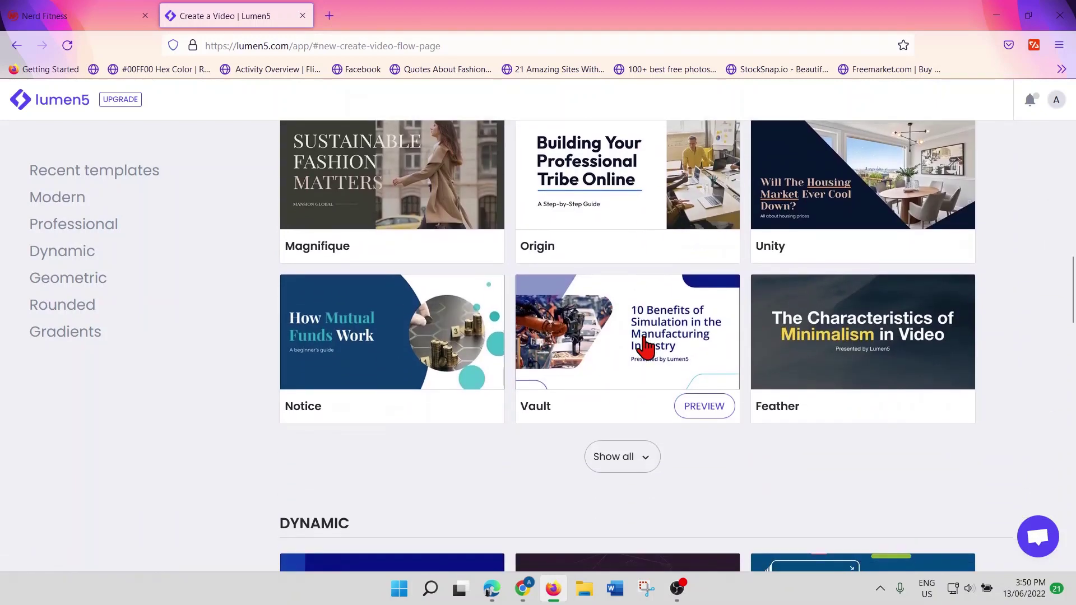
scroll(648, 347, down, 2)
scroll(647, 346, down, 2)
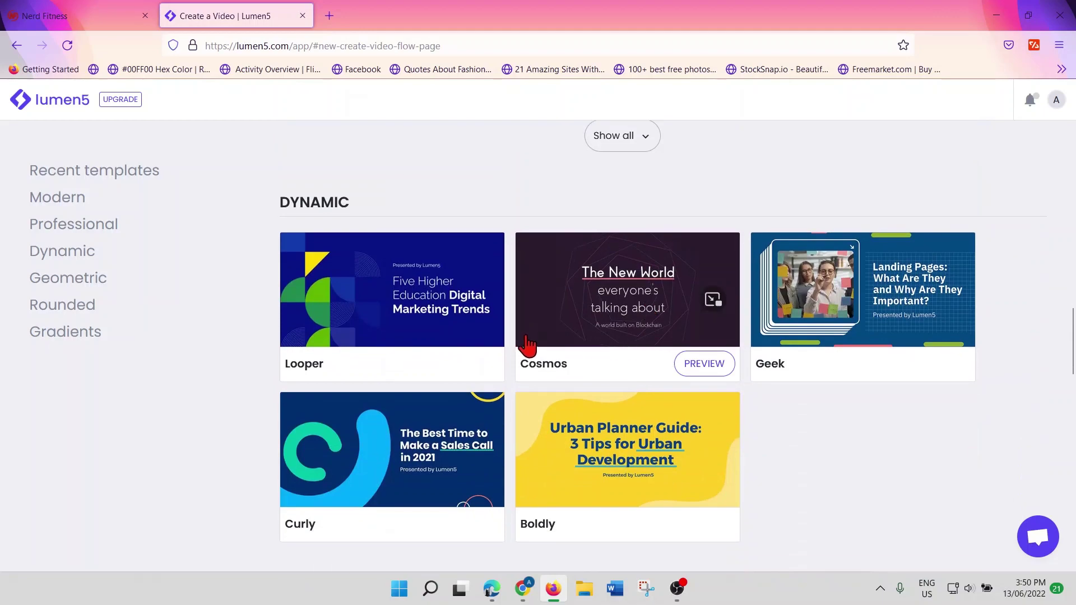
scroll(454, 425, down, 1)
scroll(444, 420, down, 2)
scroll(435, 423, down, 2)
scroll(434, 422, down, 3)
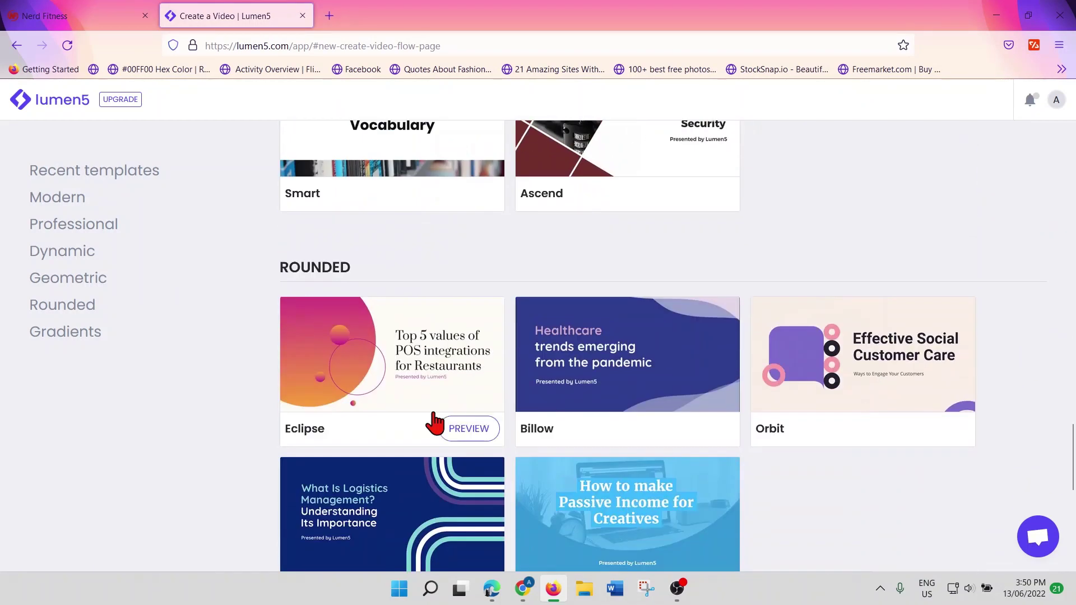
scroll(435, 425, down, 1)
scroll(433, 421, down, 4)
scroll(430, 420, up, 1)
scroll(431, 419, up, 6)
scroll(426, 414, up, 2)
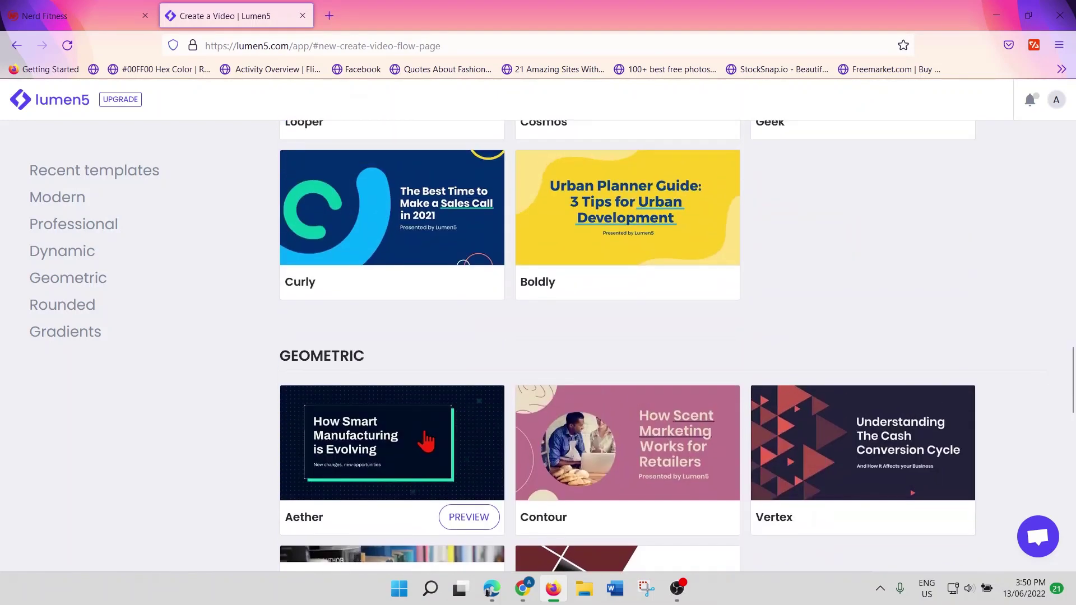
click(426, 441)
click(665, 472)
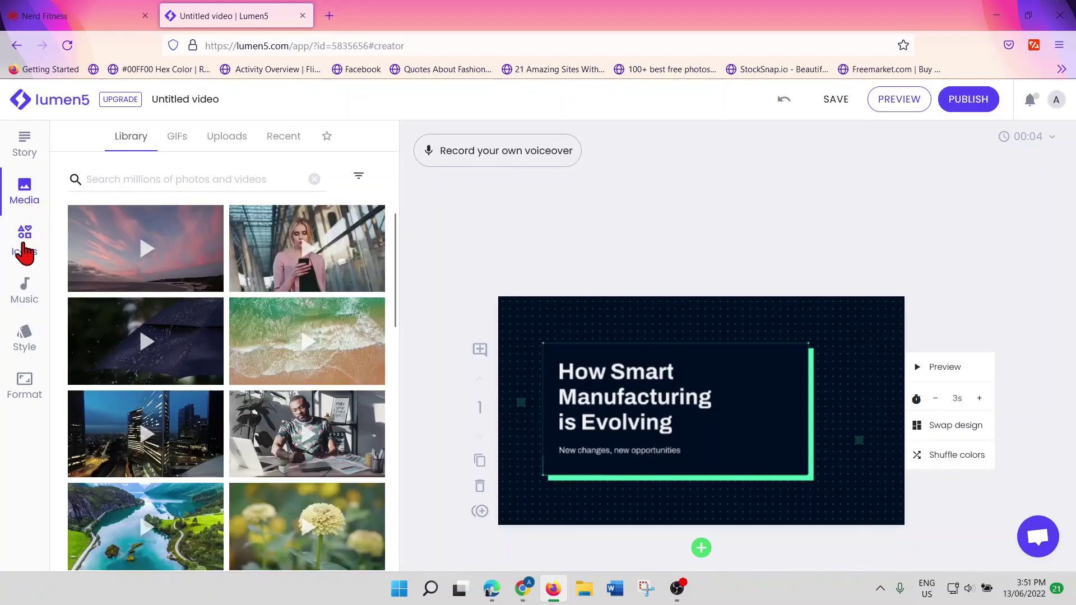
- Glance at the Icons library, then return to the Story script panel
click(23, 252)
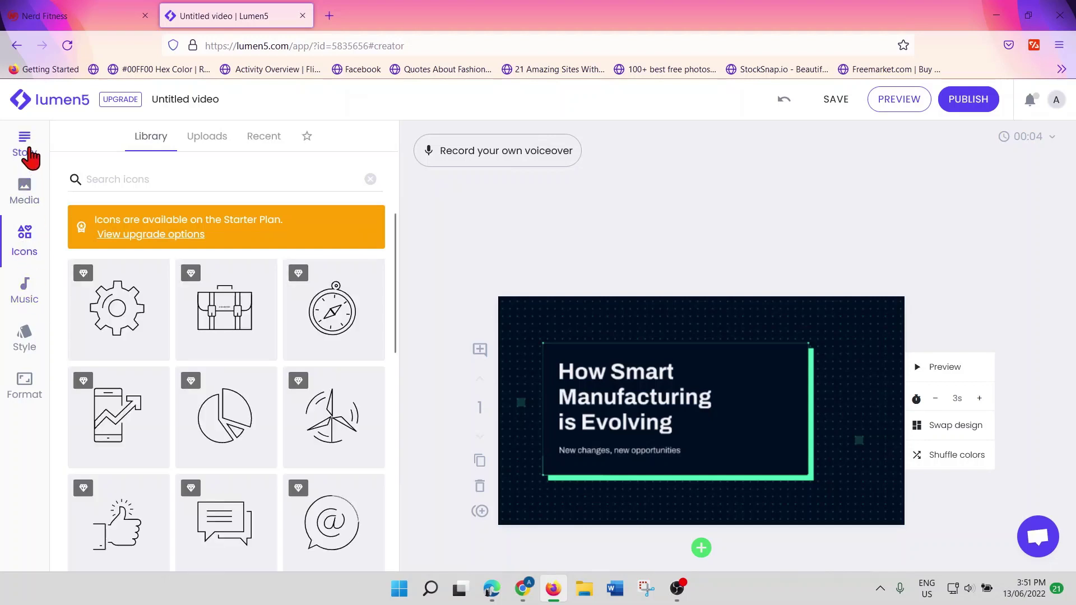
click(25, 149)
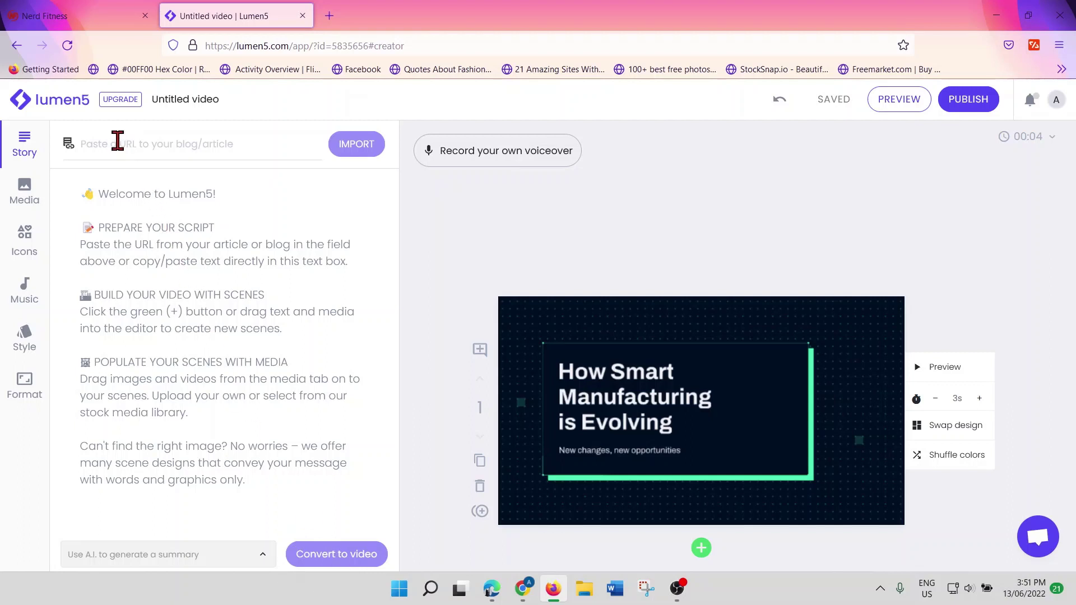
- Copy the nerdfitness.com address, paste it into Lumen5's URL field and import the page
click(89, 26)
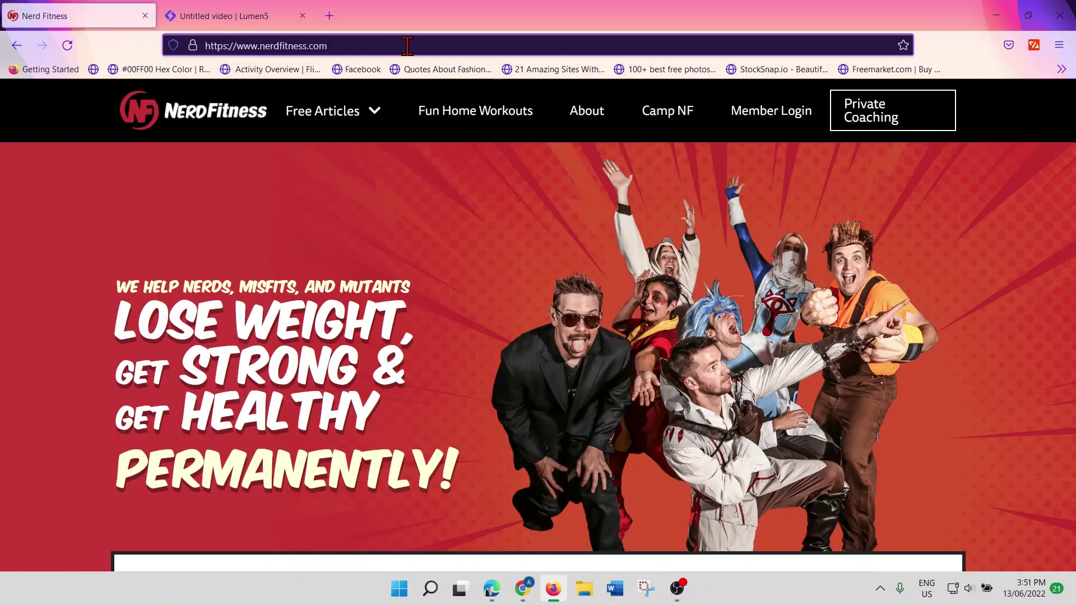
drag(341, 45, 187, 42)
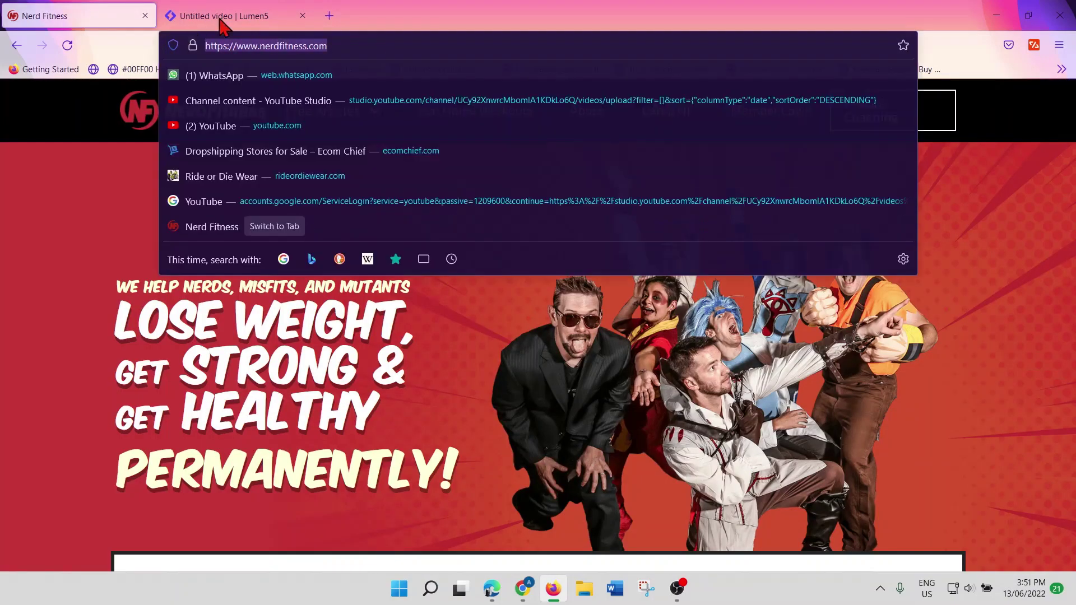
click(244, 17)
click(143, 145)
text(https://www.nerdfitness.com/)
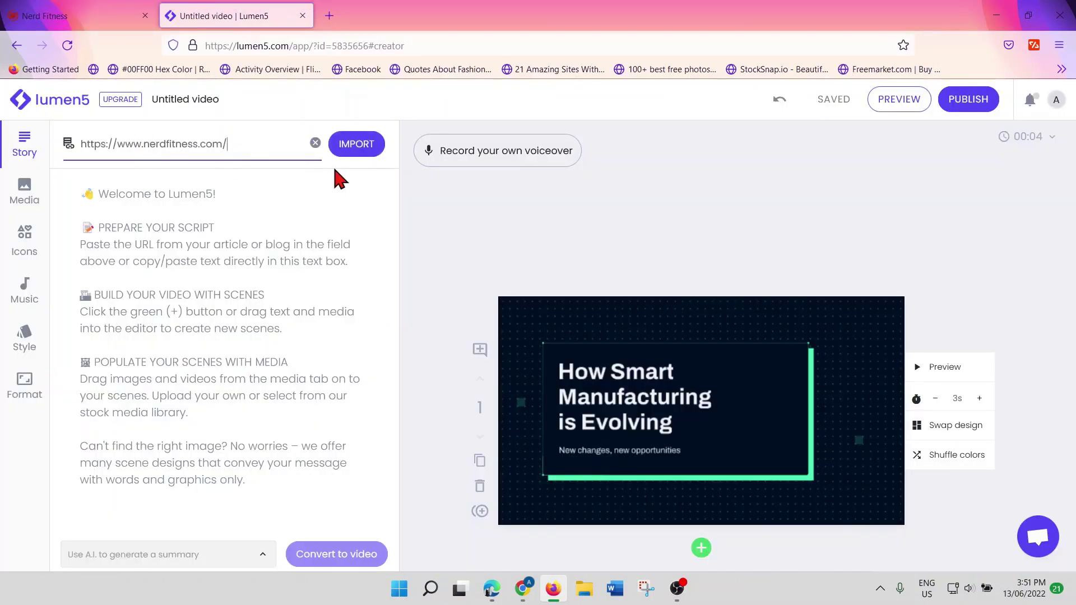
click(363, 153)
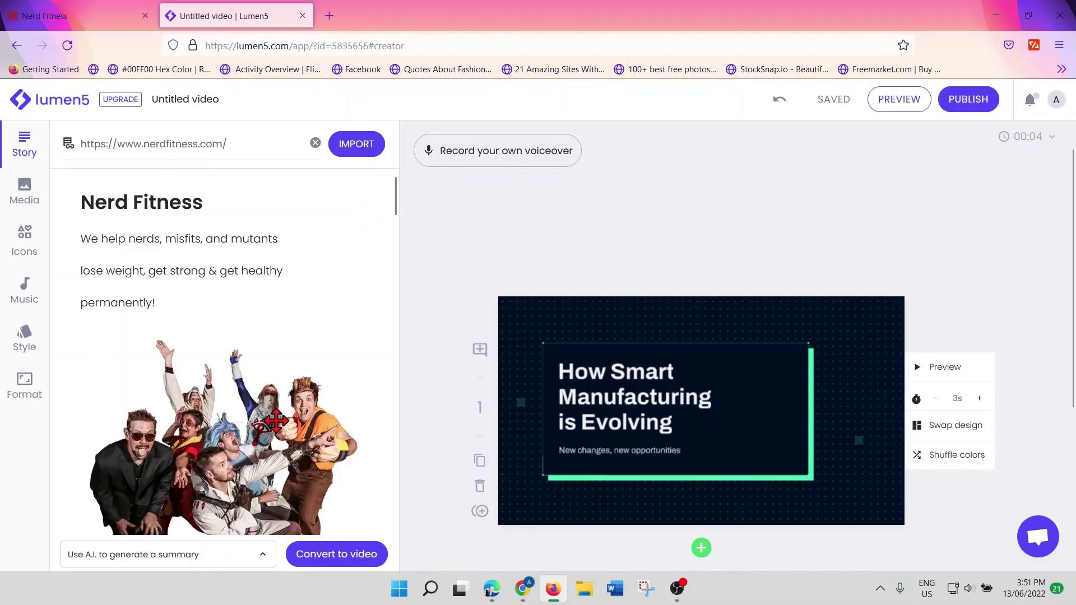
scroll(227, 418, down, 2)
scroll(227, 417, down, 3)
scroll(227, 417, down, 3)
scroll(228, 418, down, 3)
scroll(227, 418, down, 3)
scroll(226, 418, down, 3)
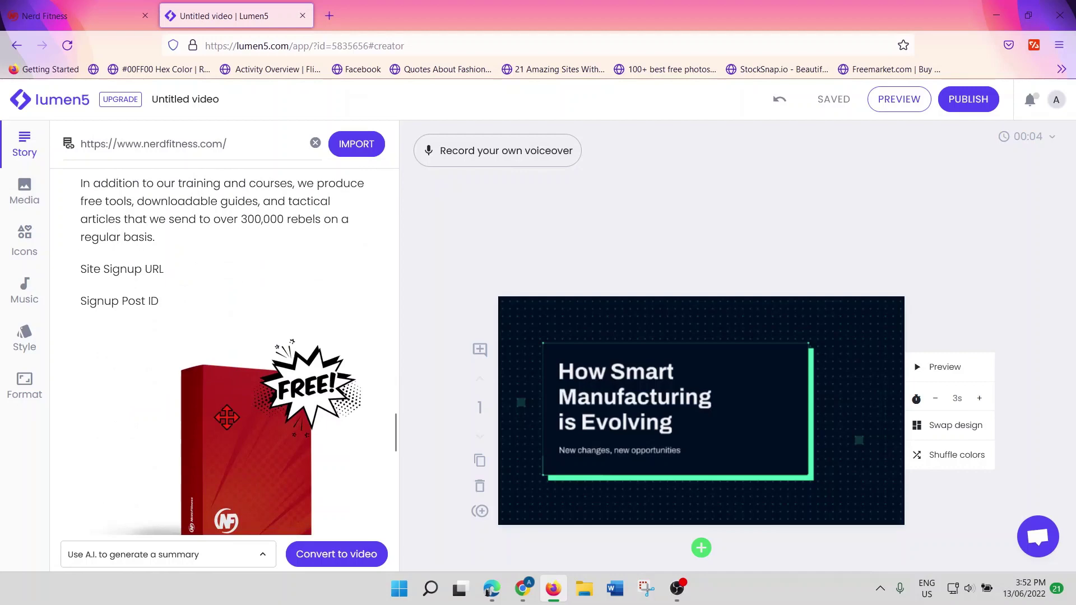
scroll(236, 379, up, 5)
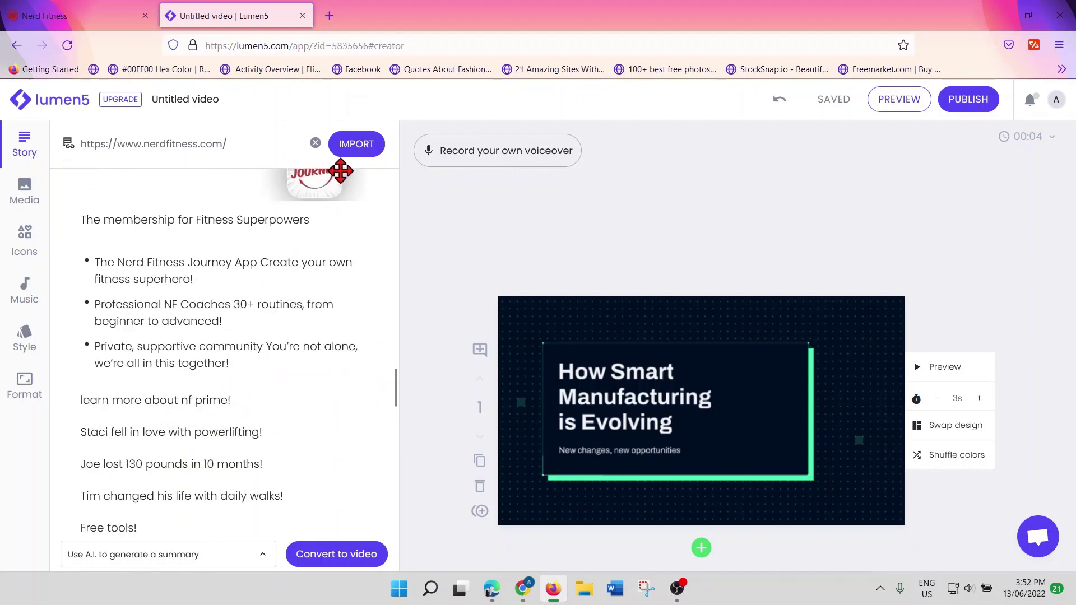
- Convert the imported Nerd Fitness story into video scenes
click(362, 562)
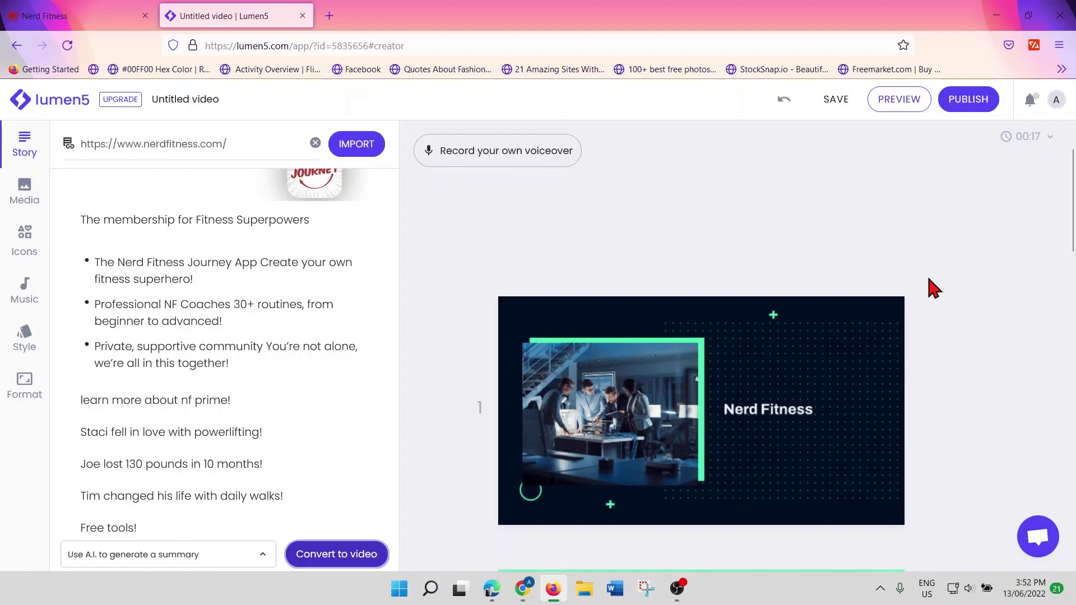
scroll(846, 288, down, 1)
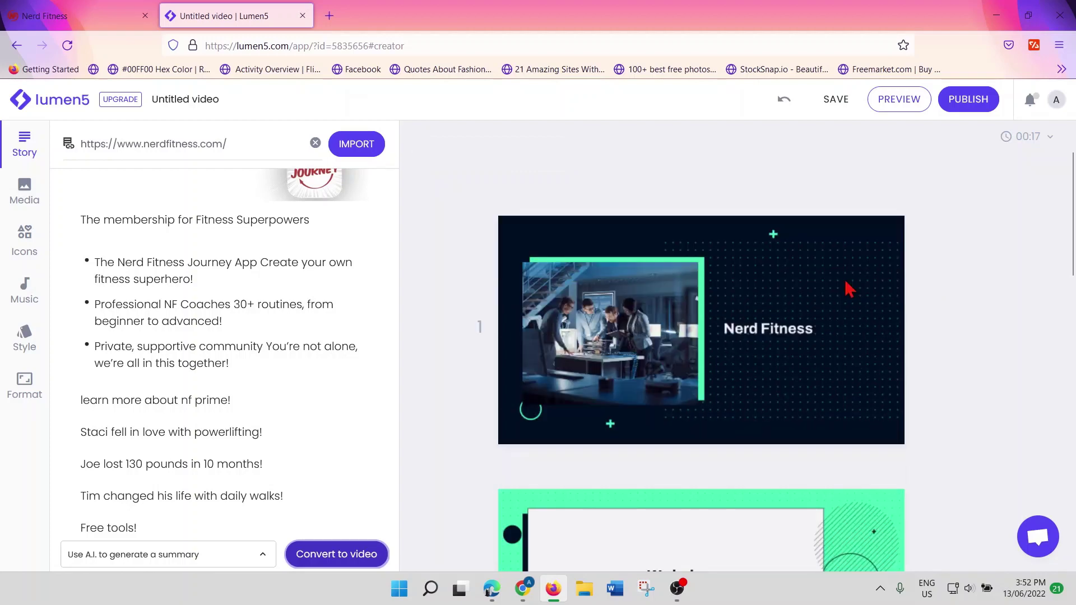
scroll(846, 289, down, 3)
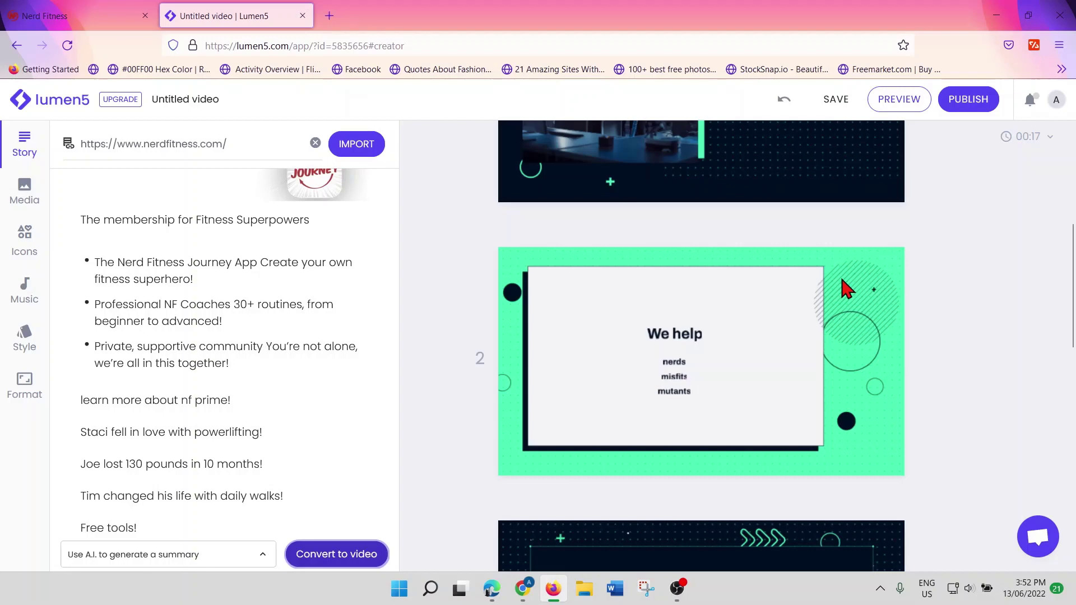
scroll(842, 279, down, 5)
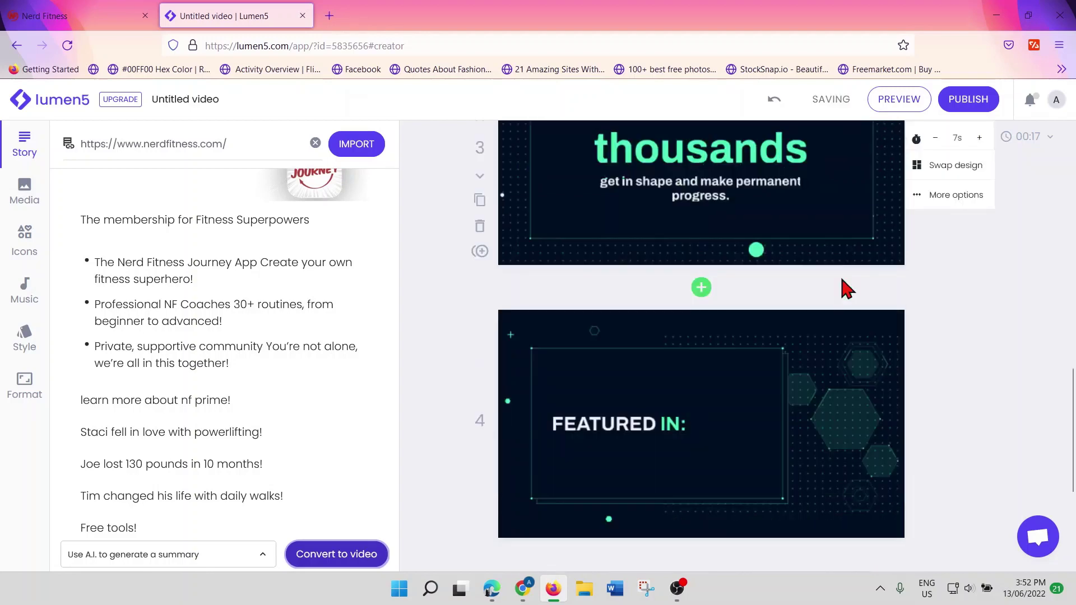
scroll(840, 284, down, 4)
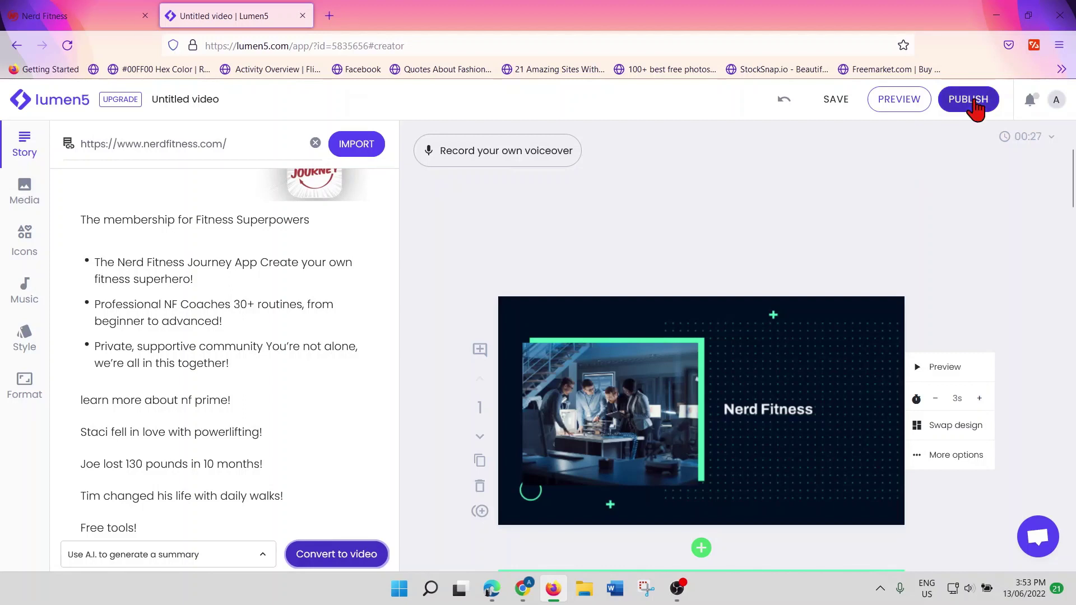
- Publish the finished 27-second Nerd Fitness video
click(975, 109)
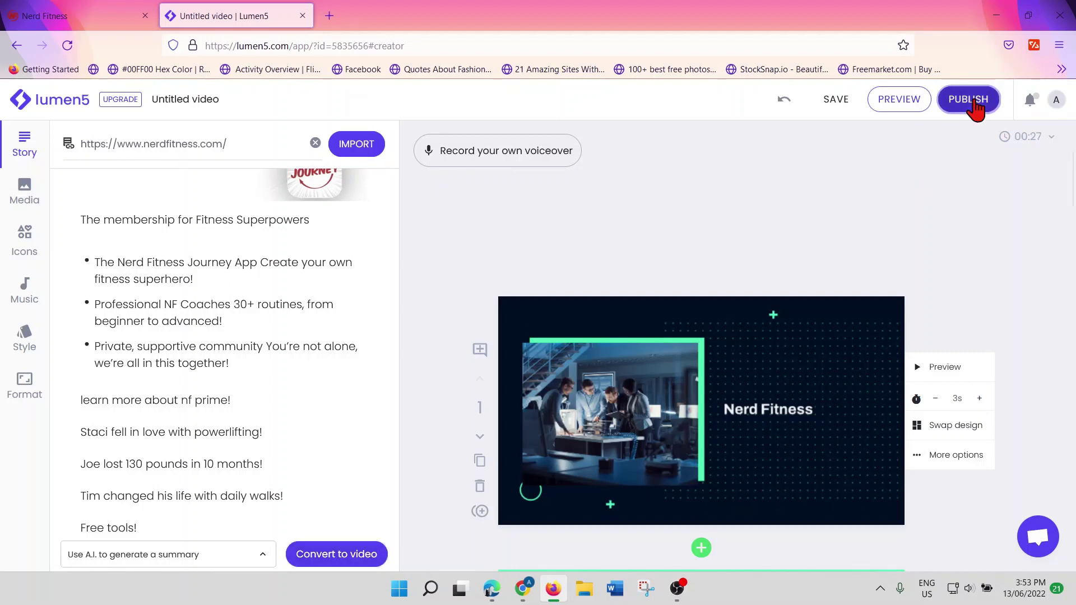